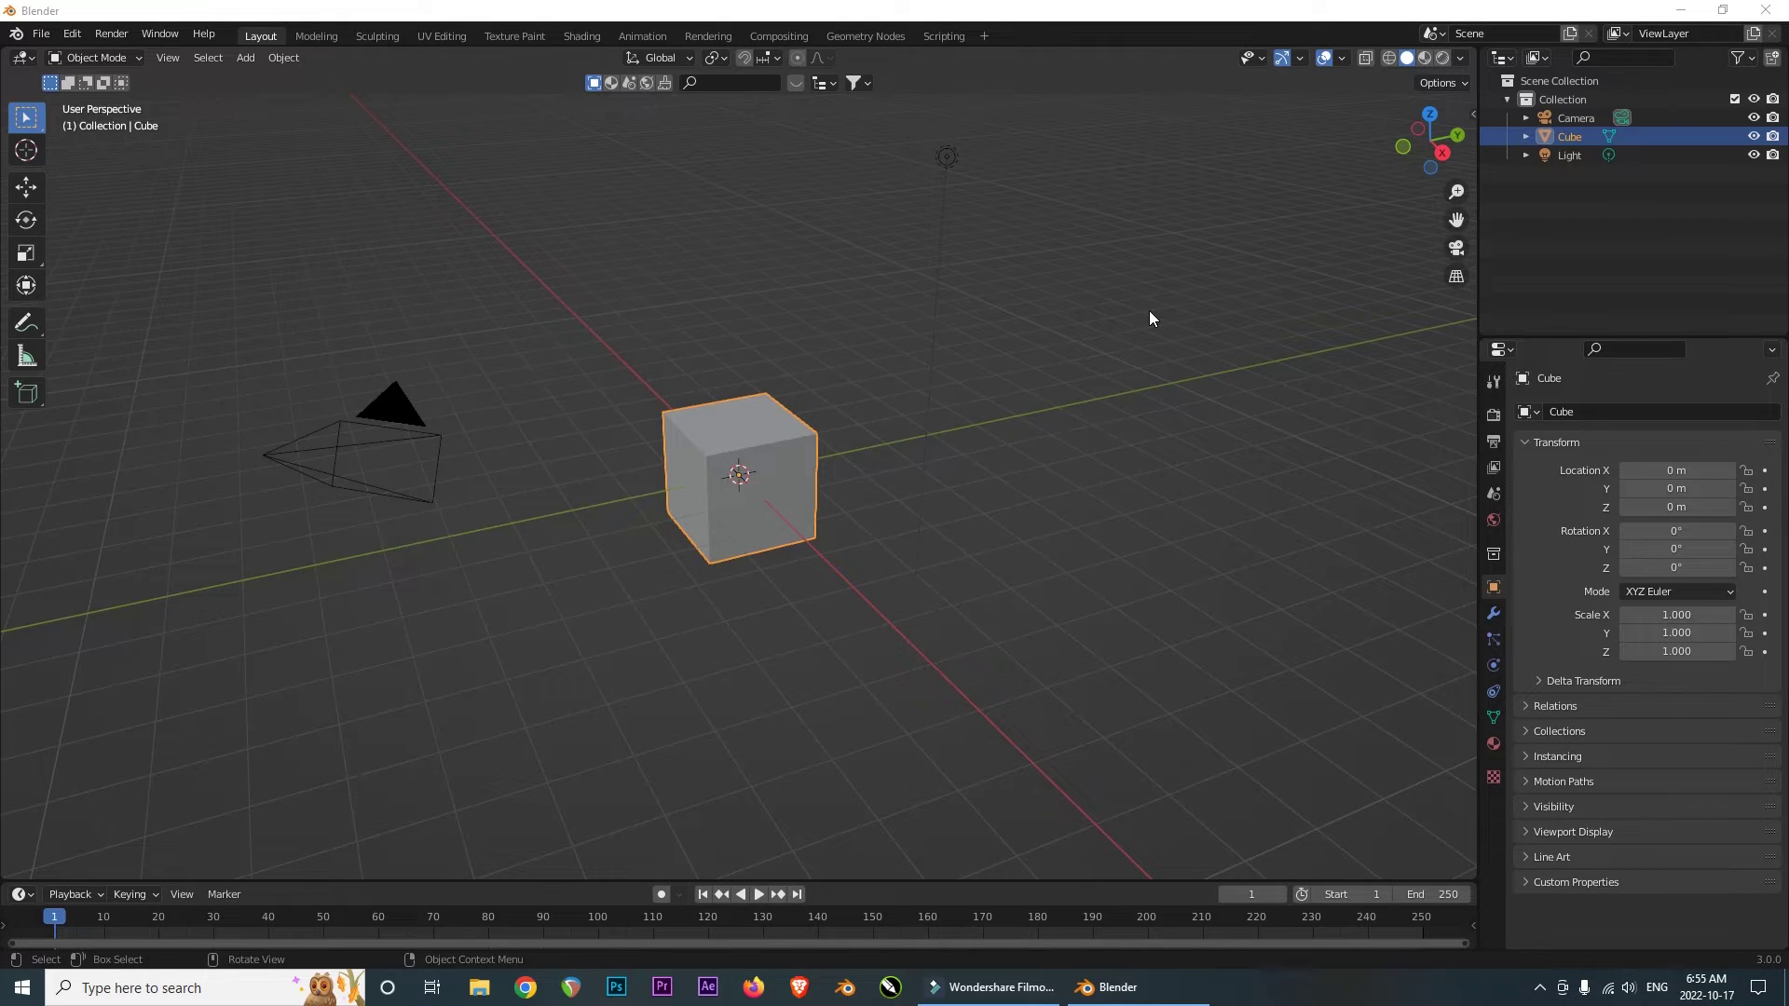
- Box-select the default Camera, Cube and Light together in the viewport
middle_click_drag(834, 358, 845, 368)
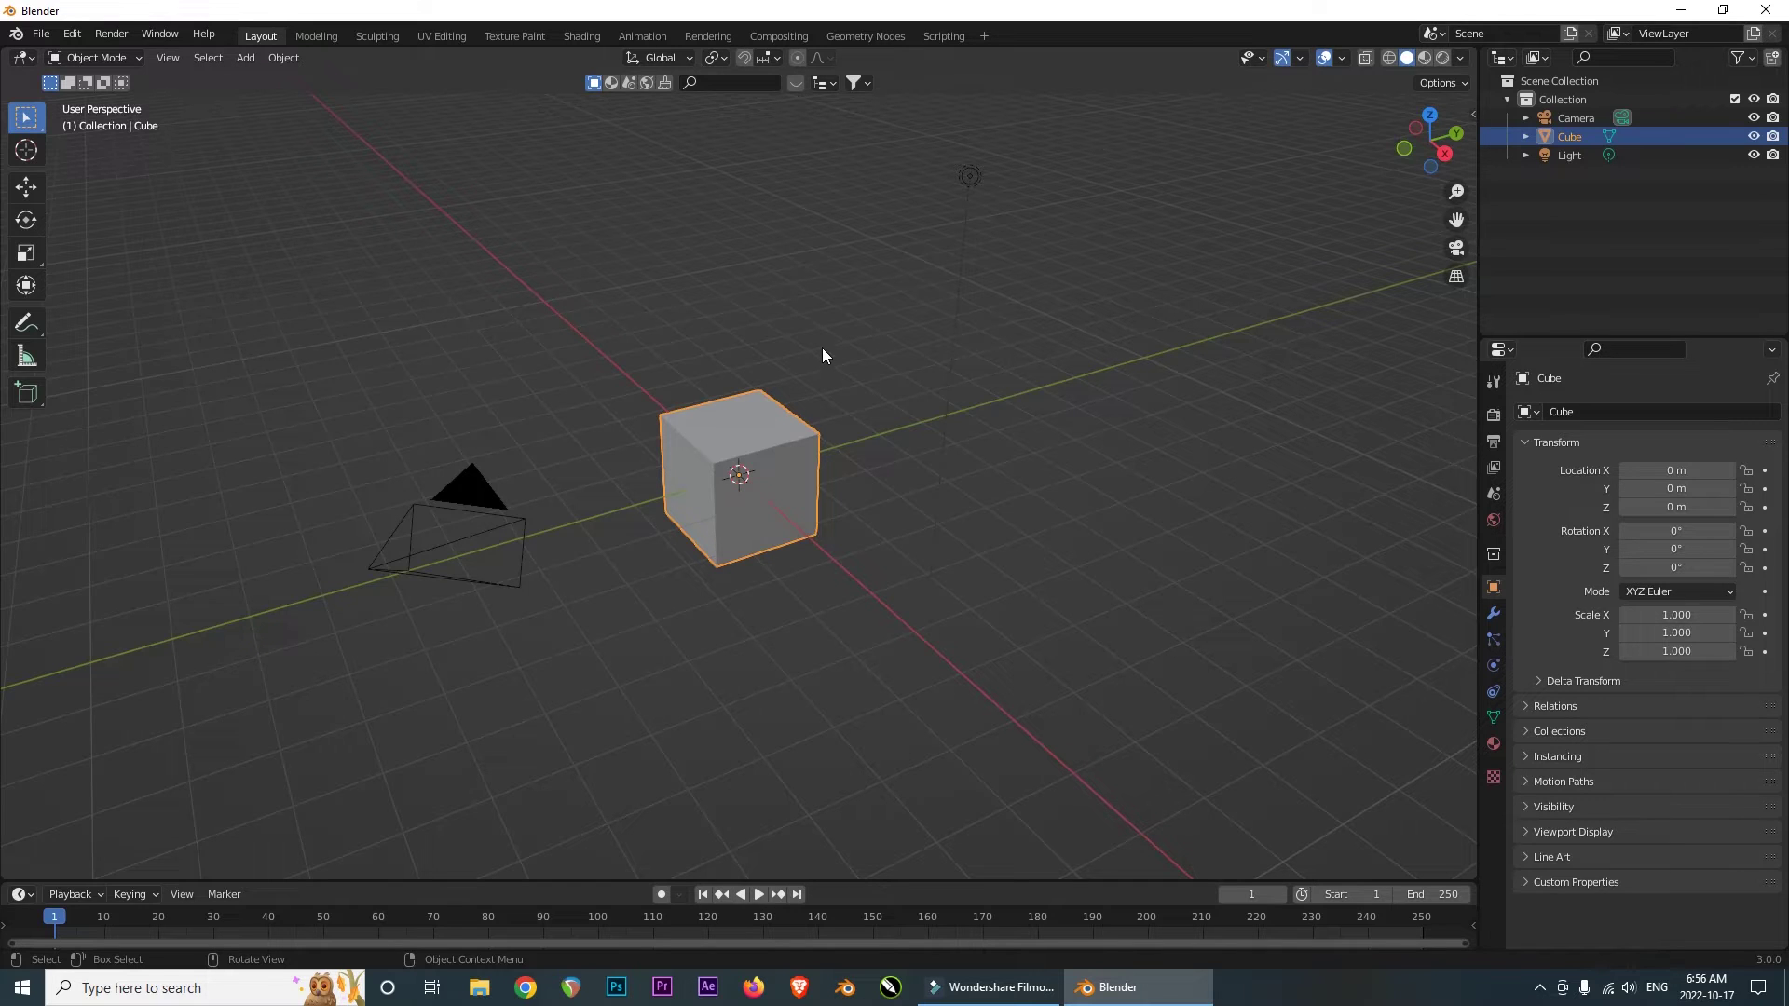
left_click_drag(327, 103, 1065, 635)
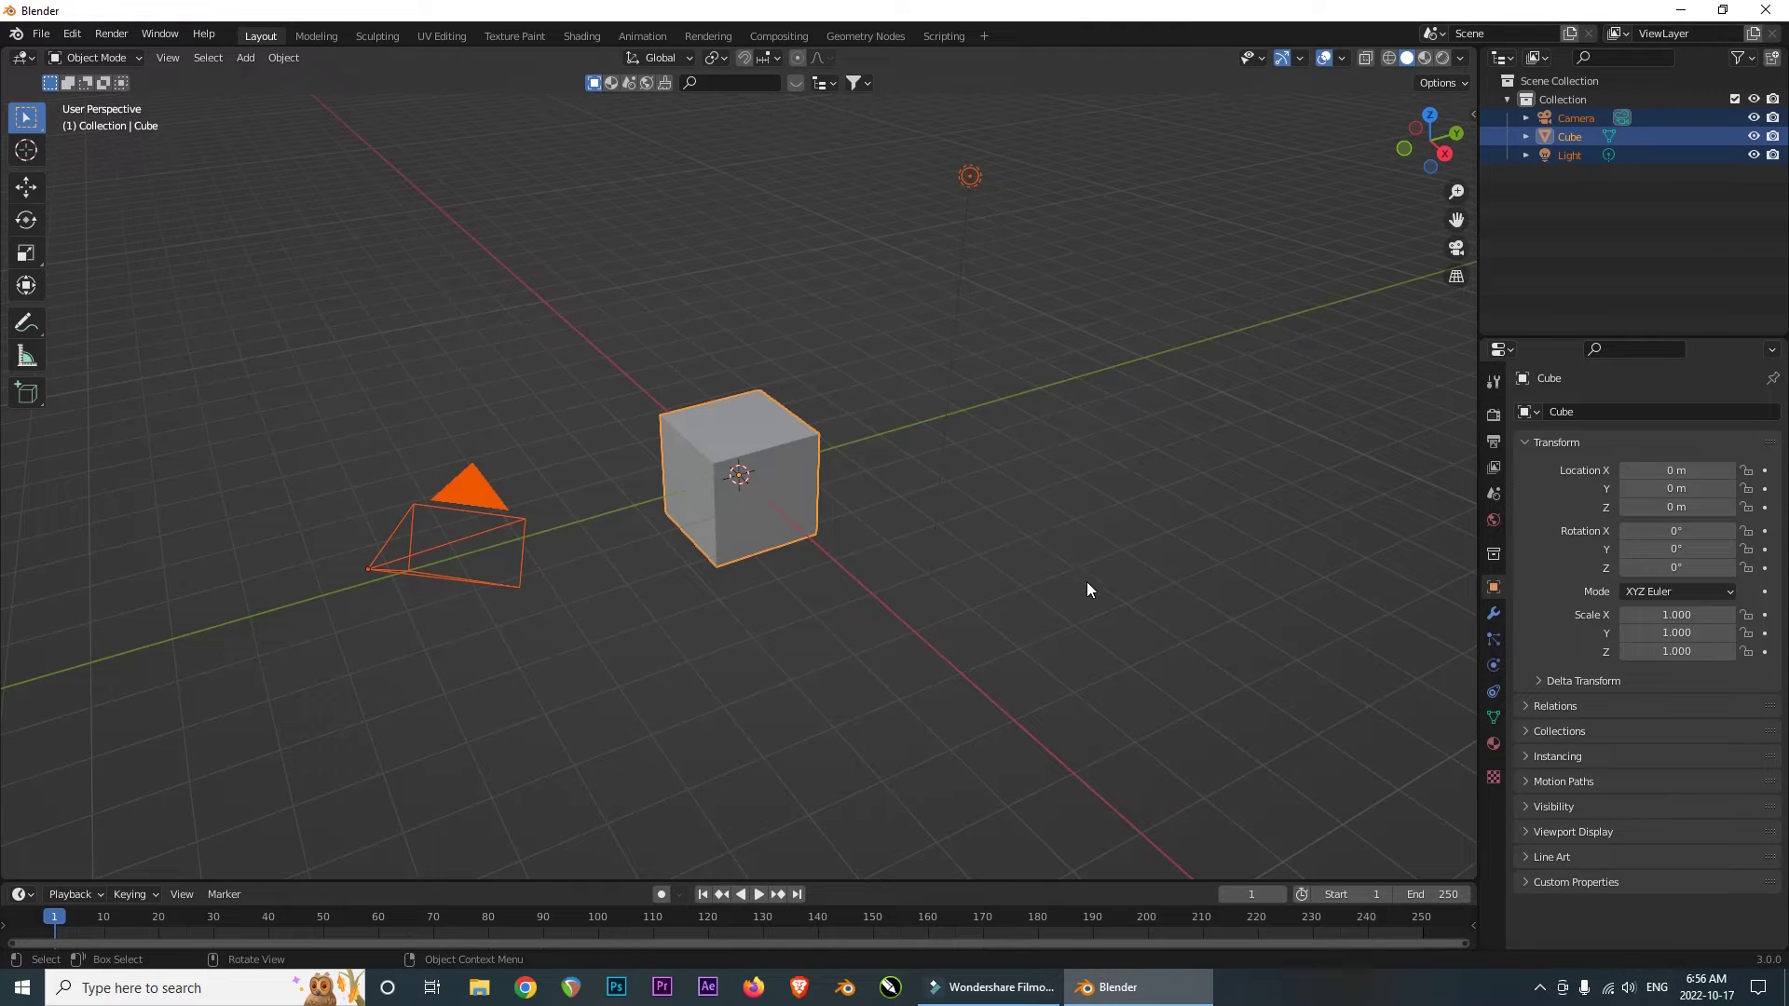
- Delete the default objects and import Running.fbx as an FBX file
key("Delete")
left_click(41, 37)
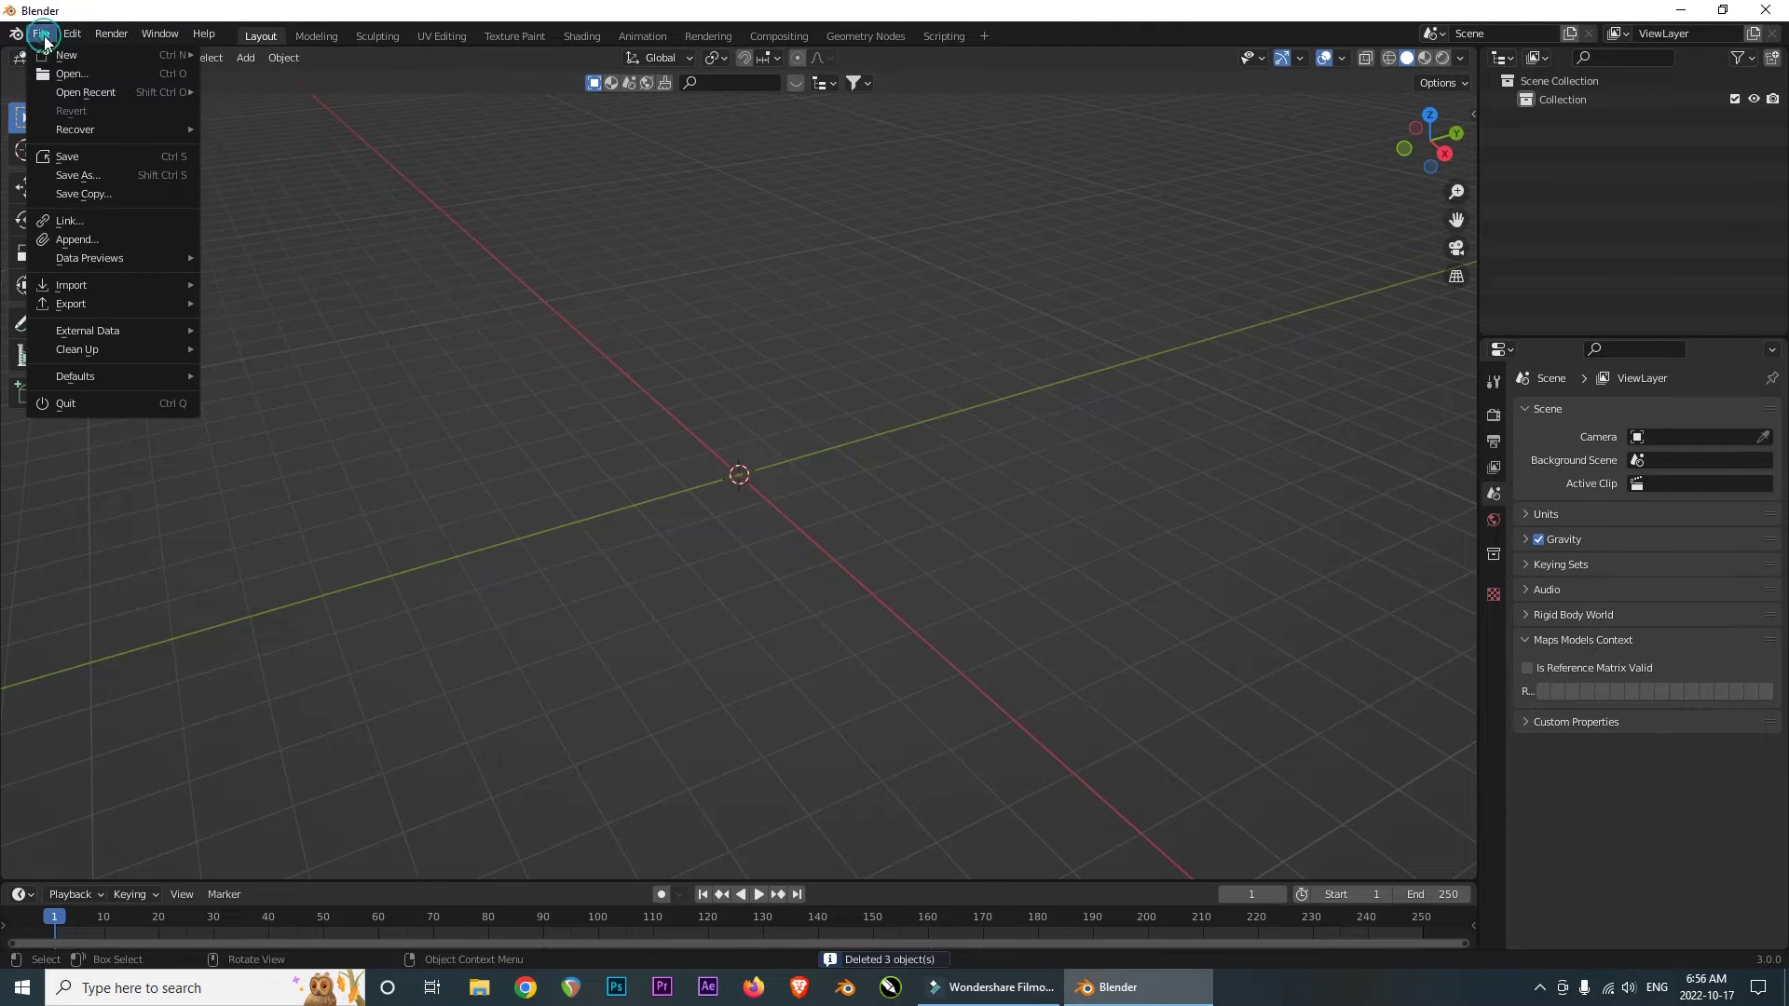
mouse_move(107, 286)
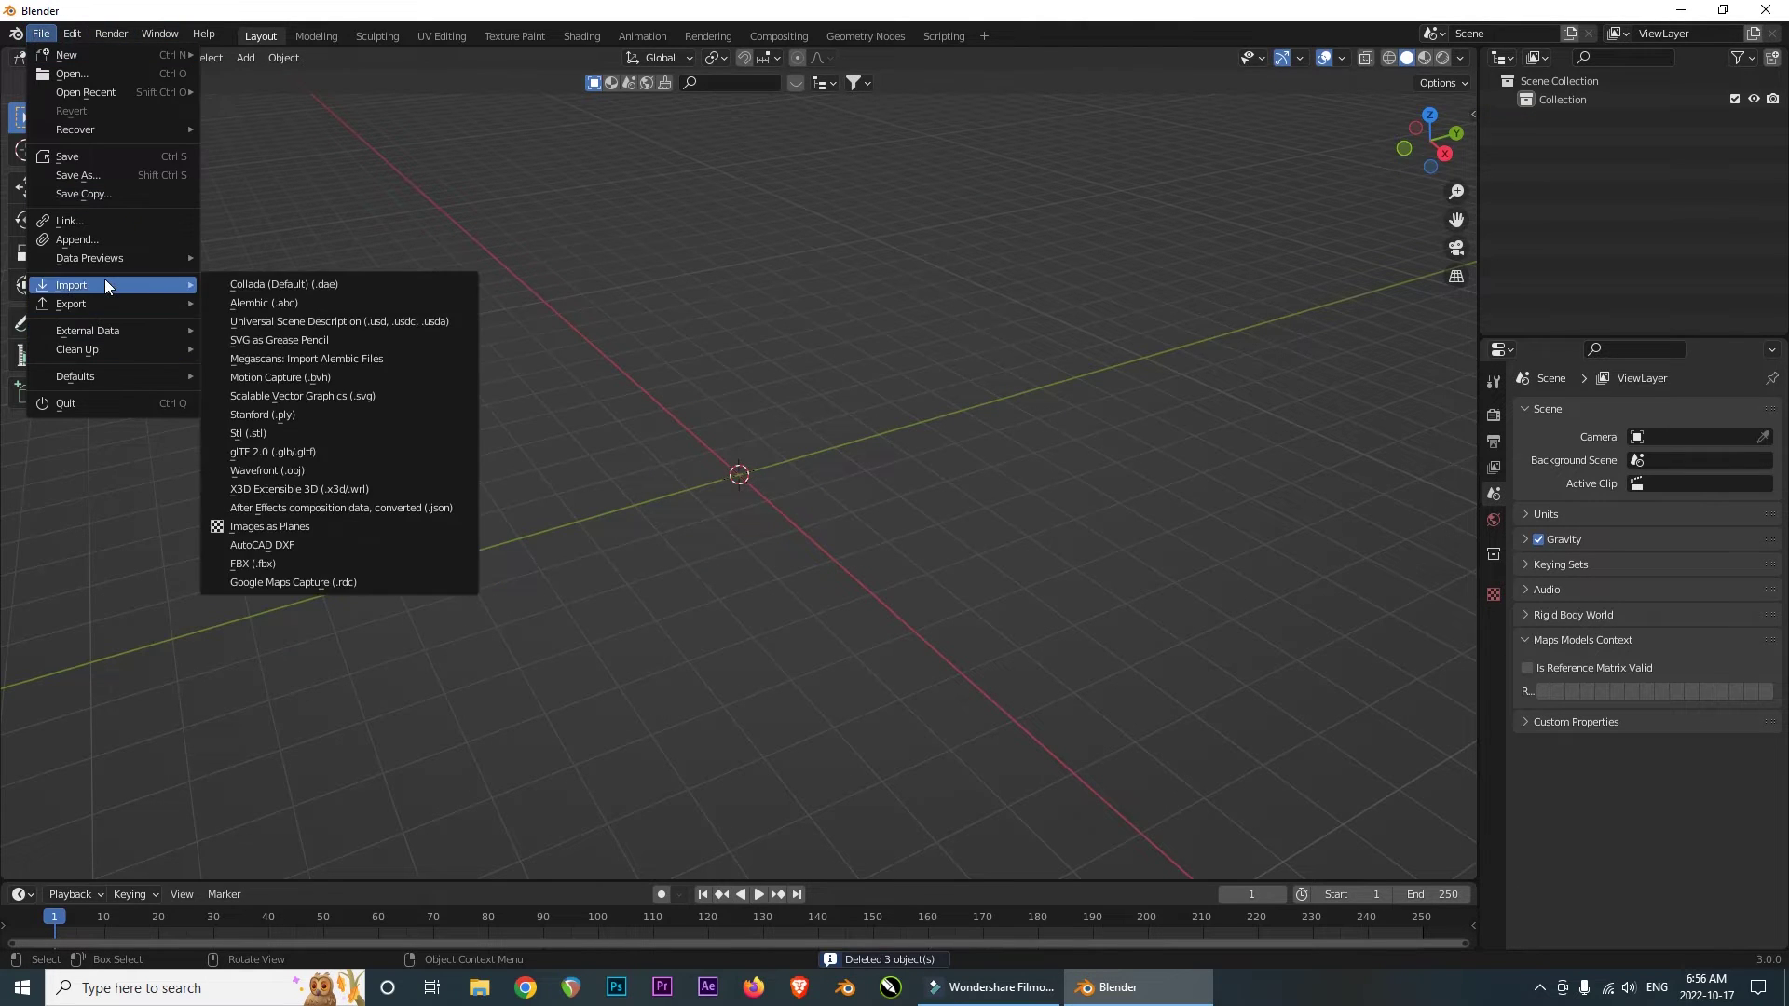
left_click(254, 562)
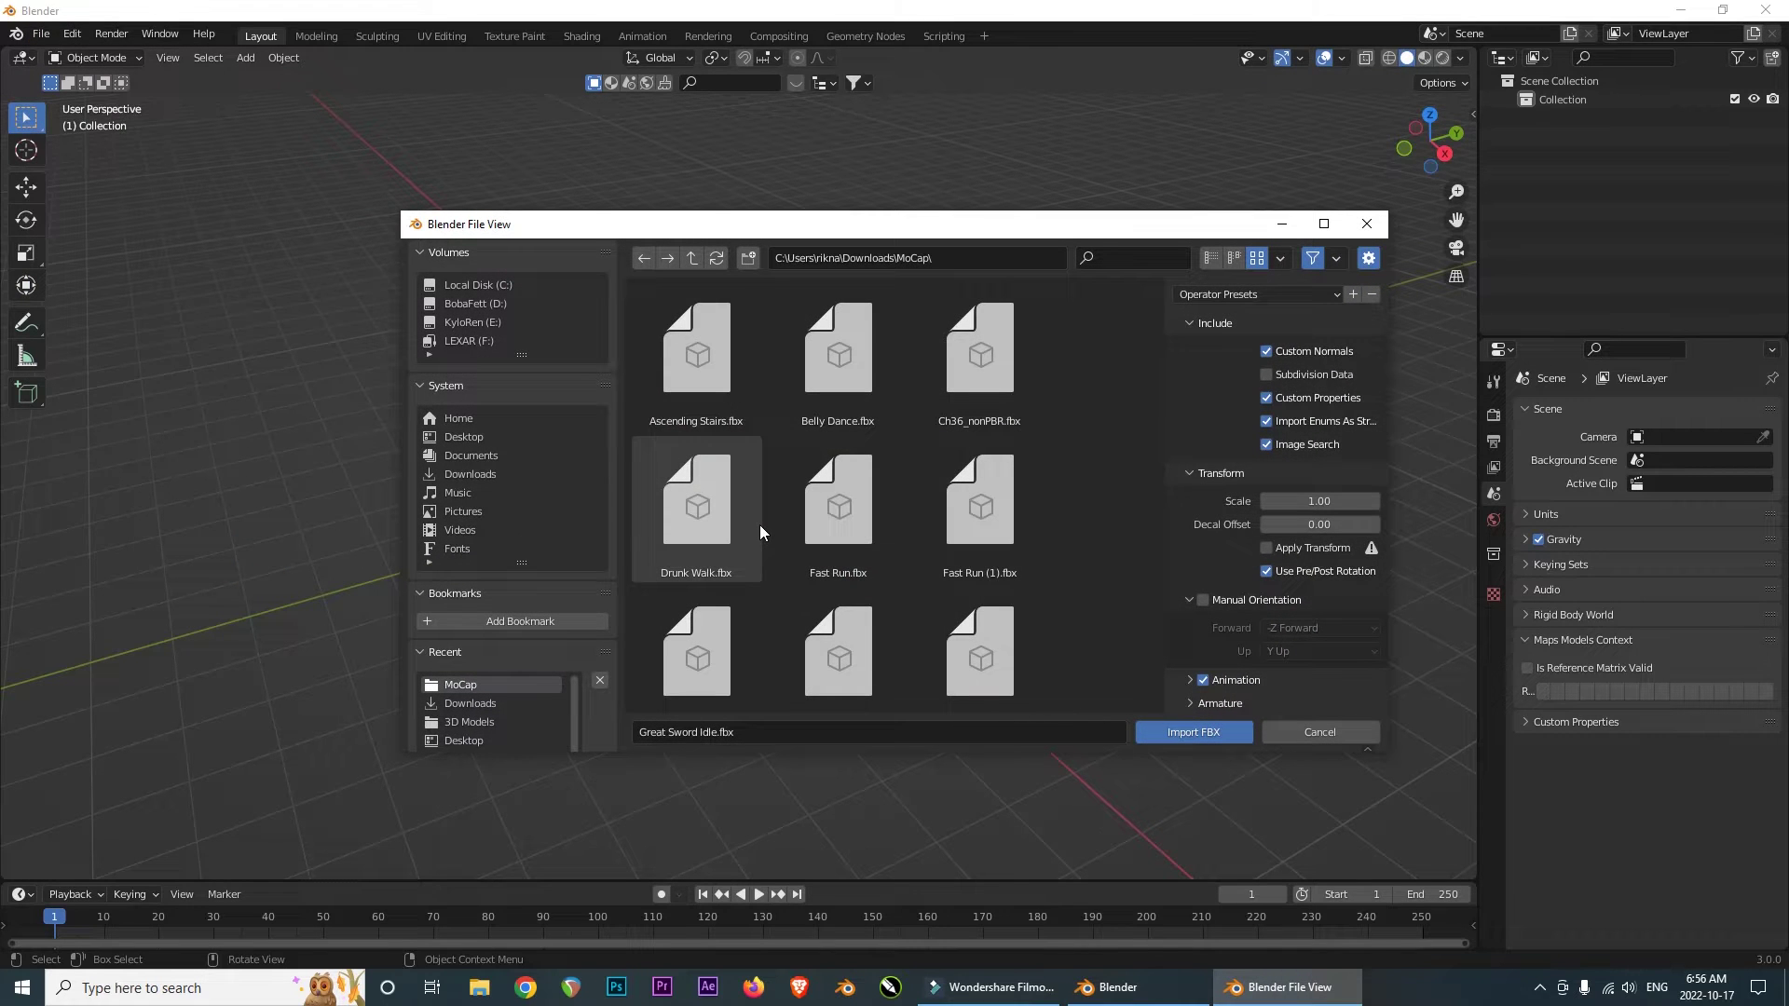
scroll(757, 520, "down", 10)
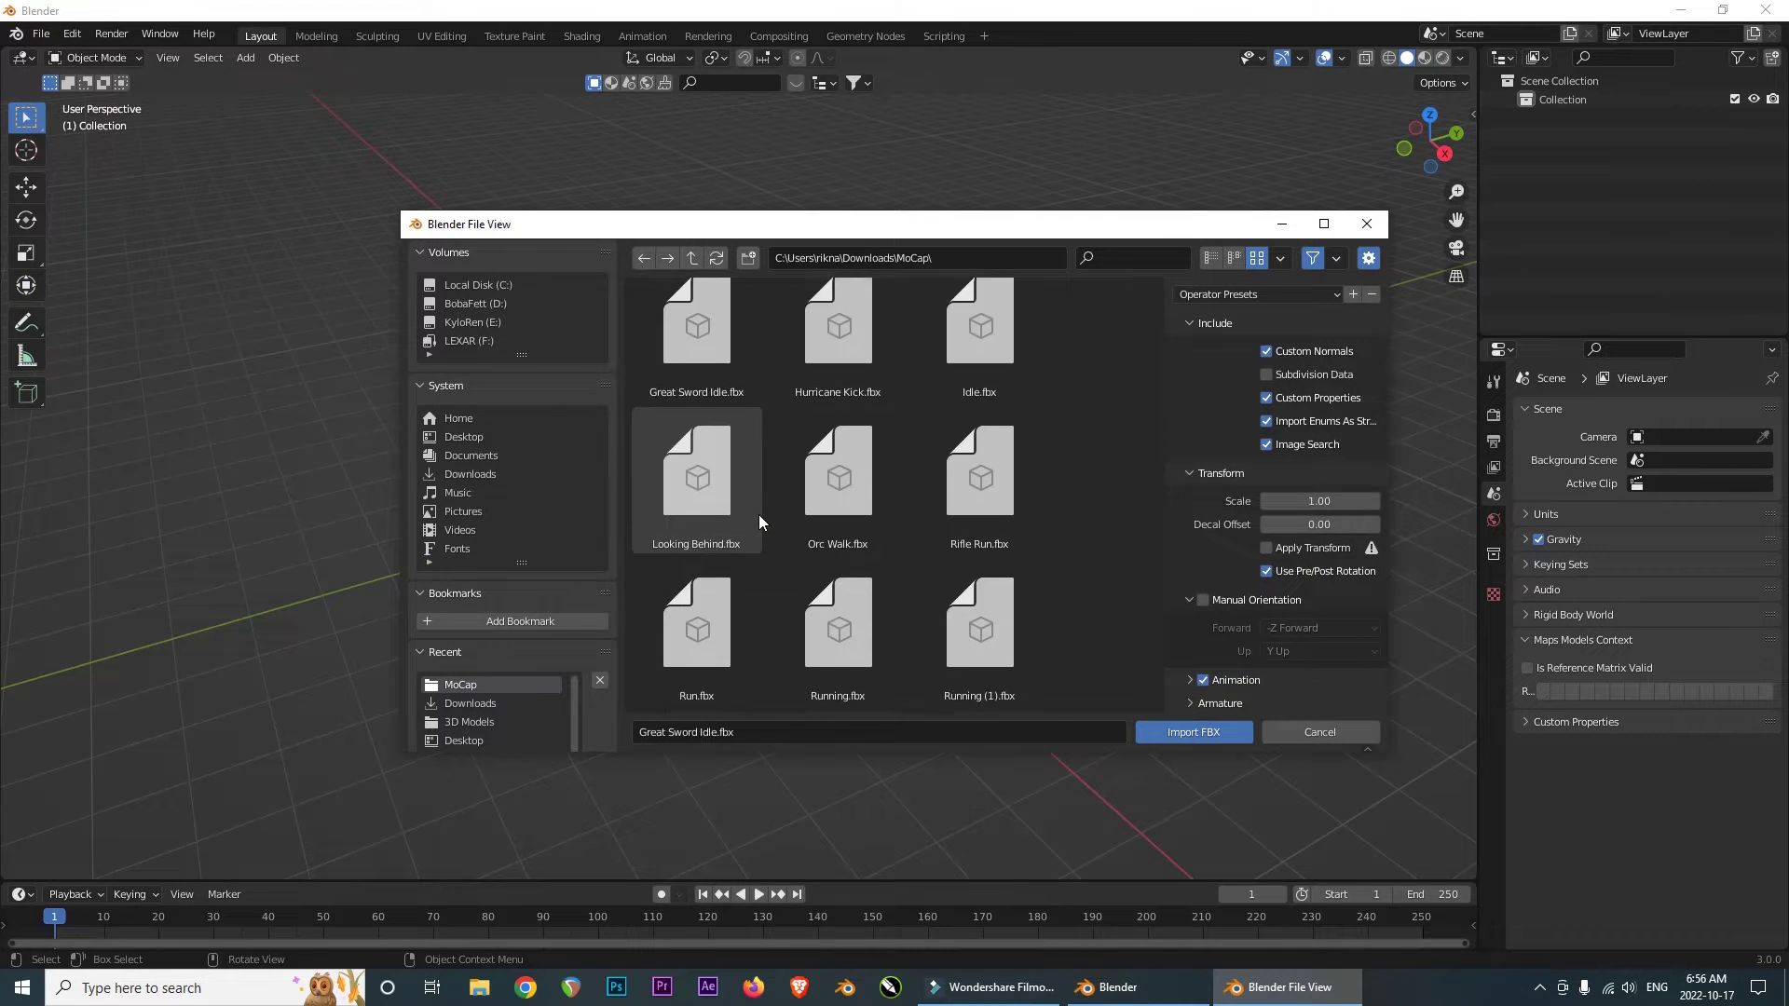
scroll(757, 514, "down", 2)
scroll(755, 512, "up", 2)
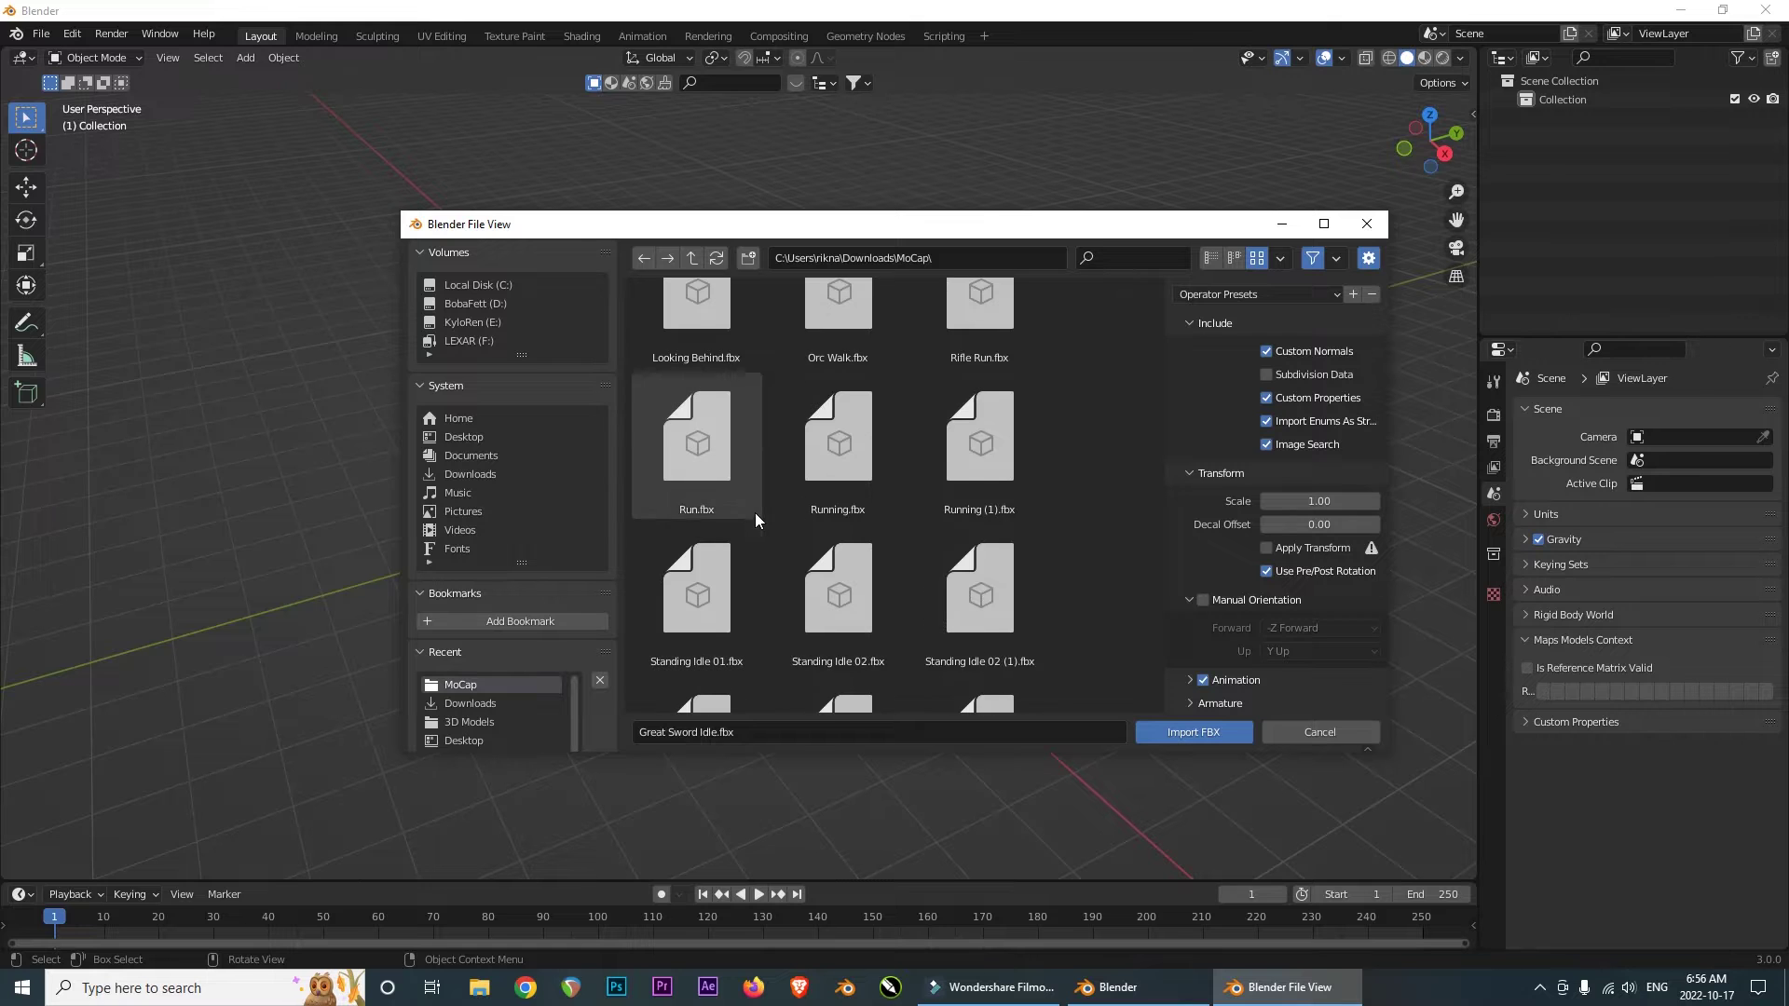
double_click(861, 443)
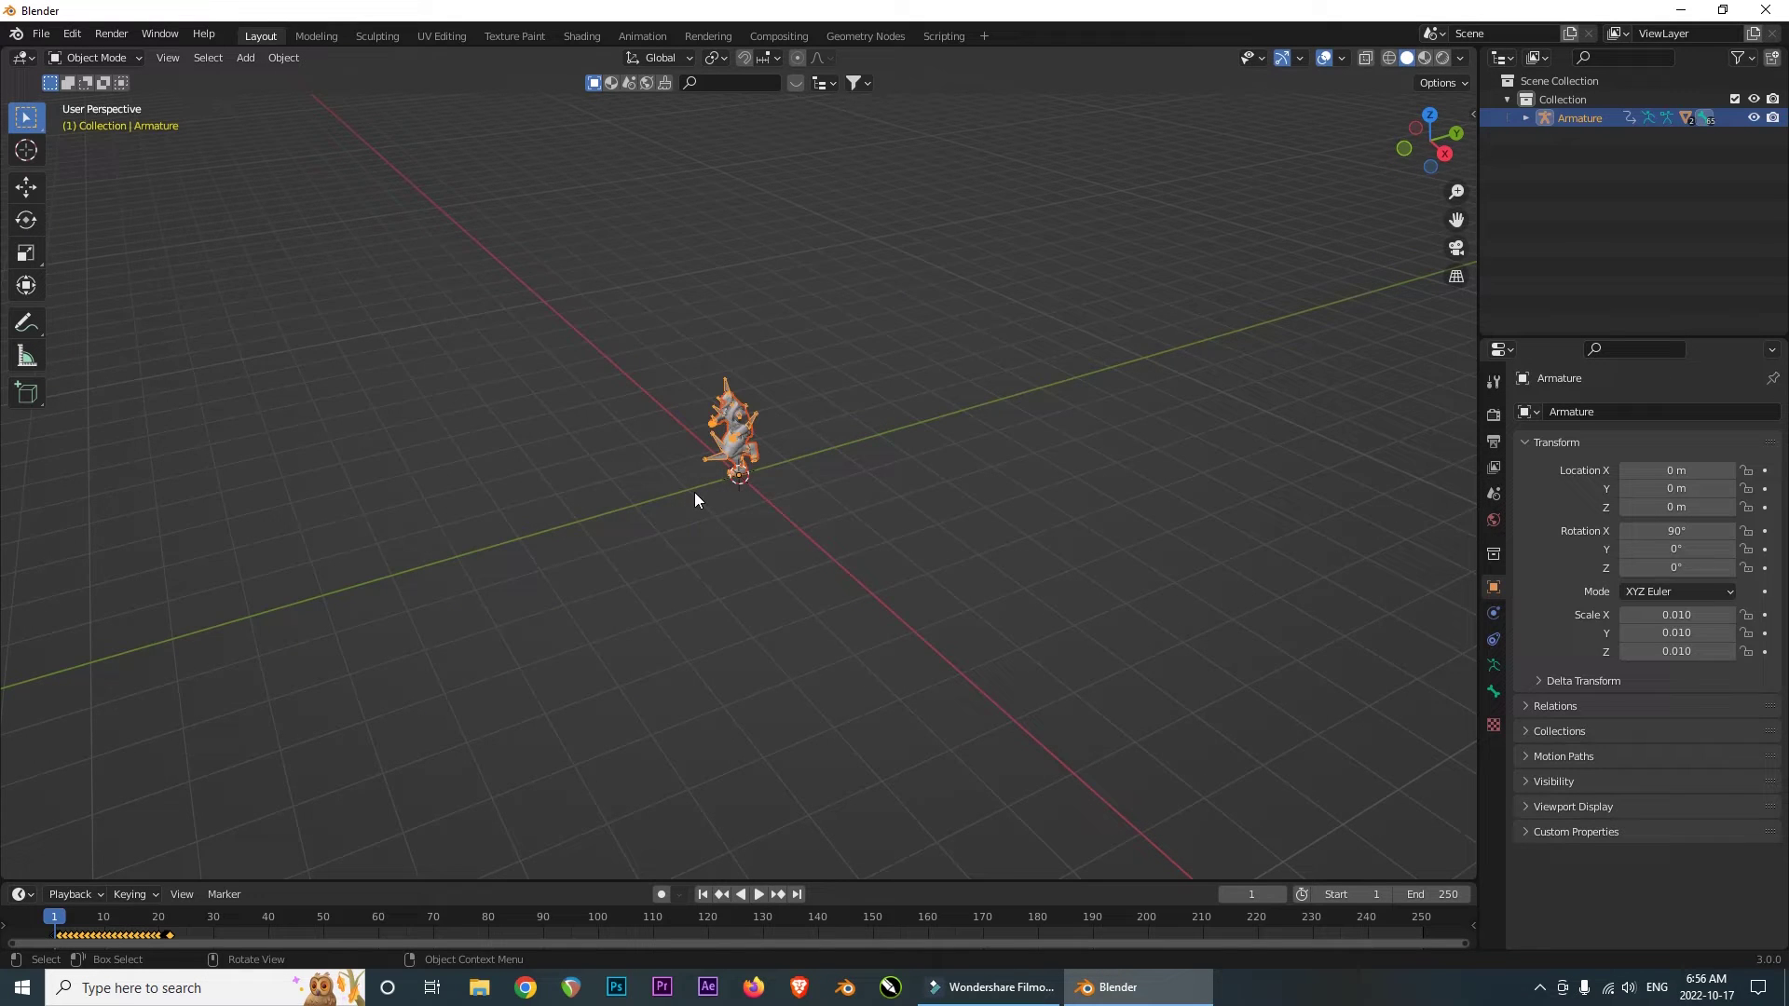
- Play and scrub the imported run cycle, stopping around frame 26
middle_click_drag(695, 494, 963, 482)
key("space")
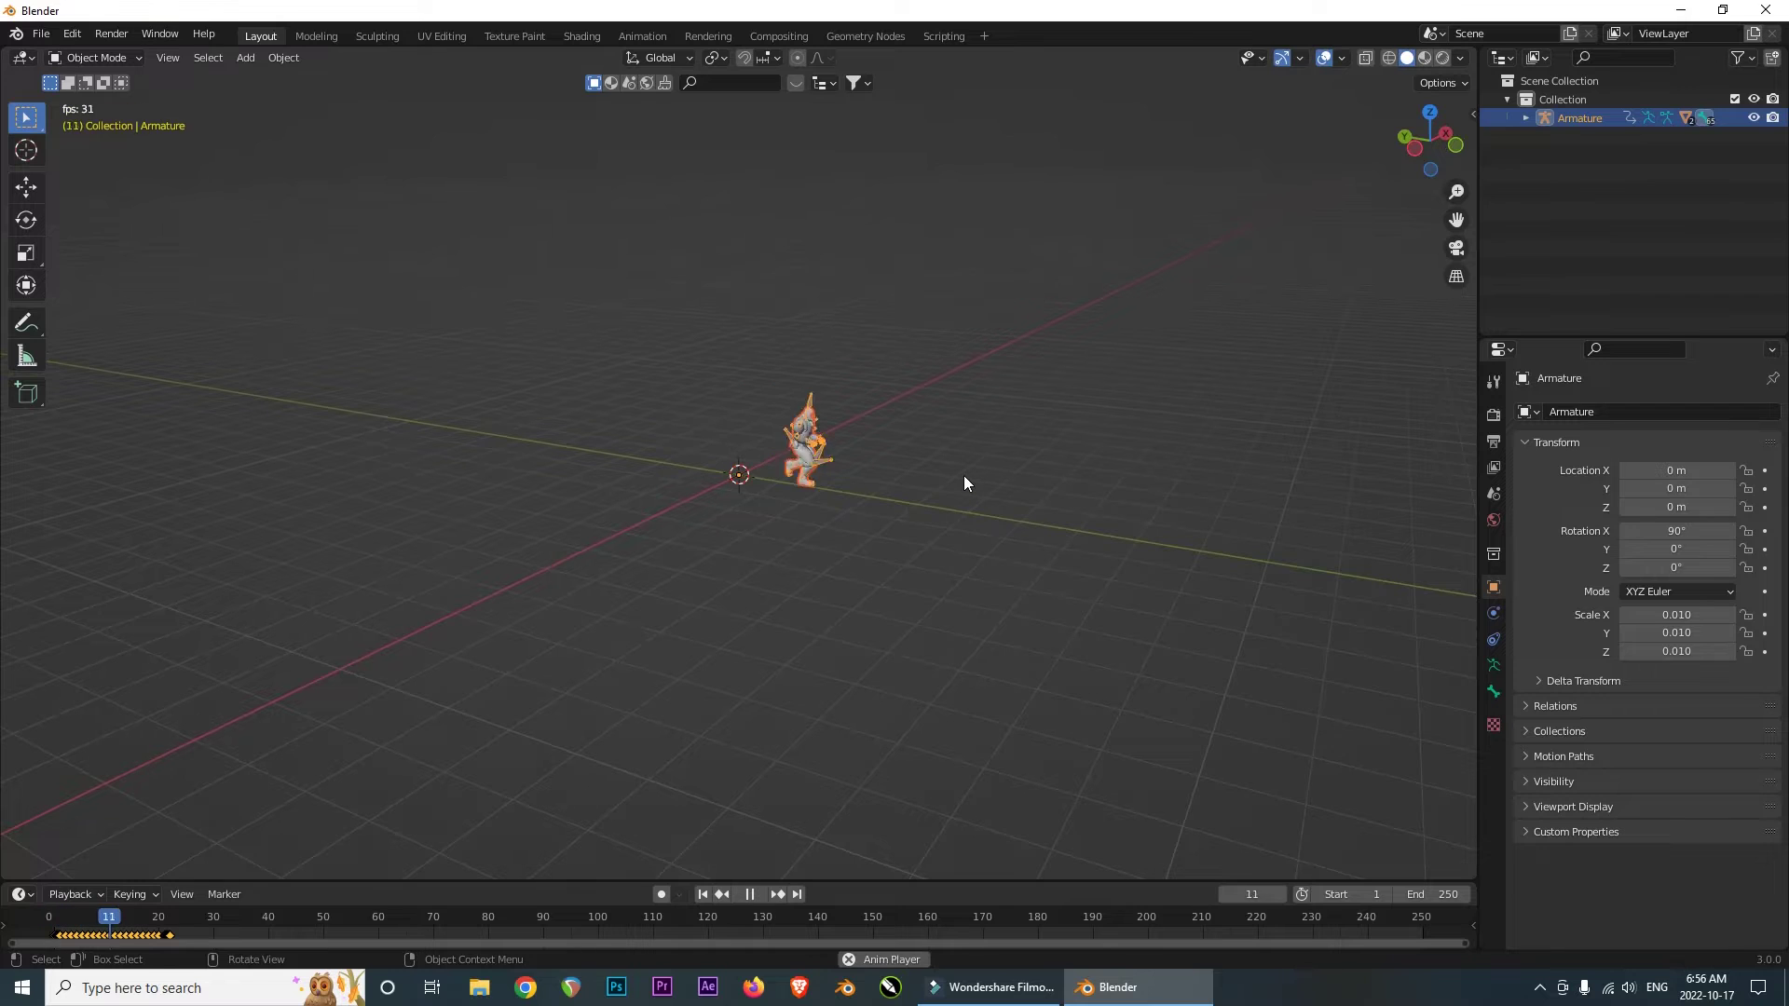
key("space")
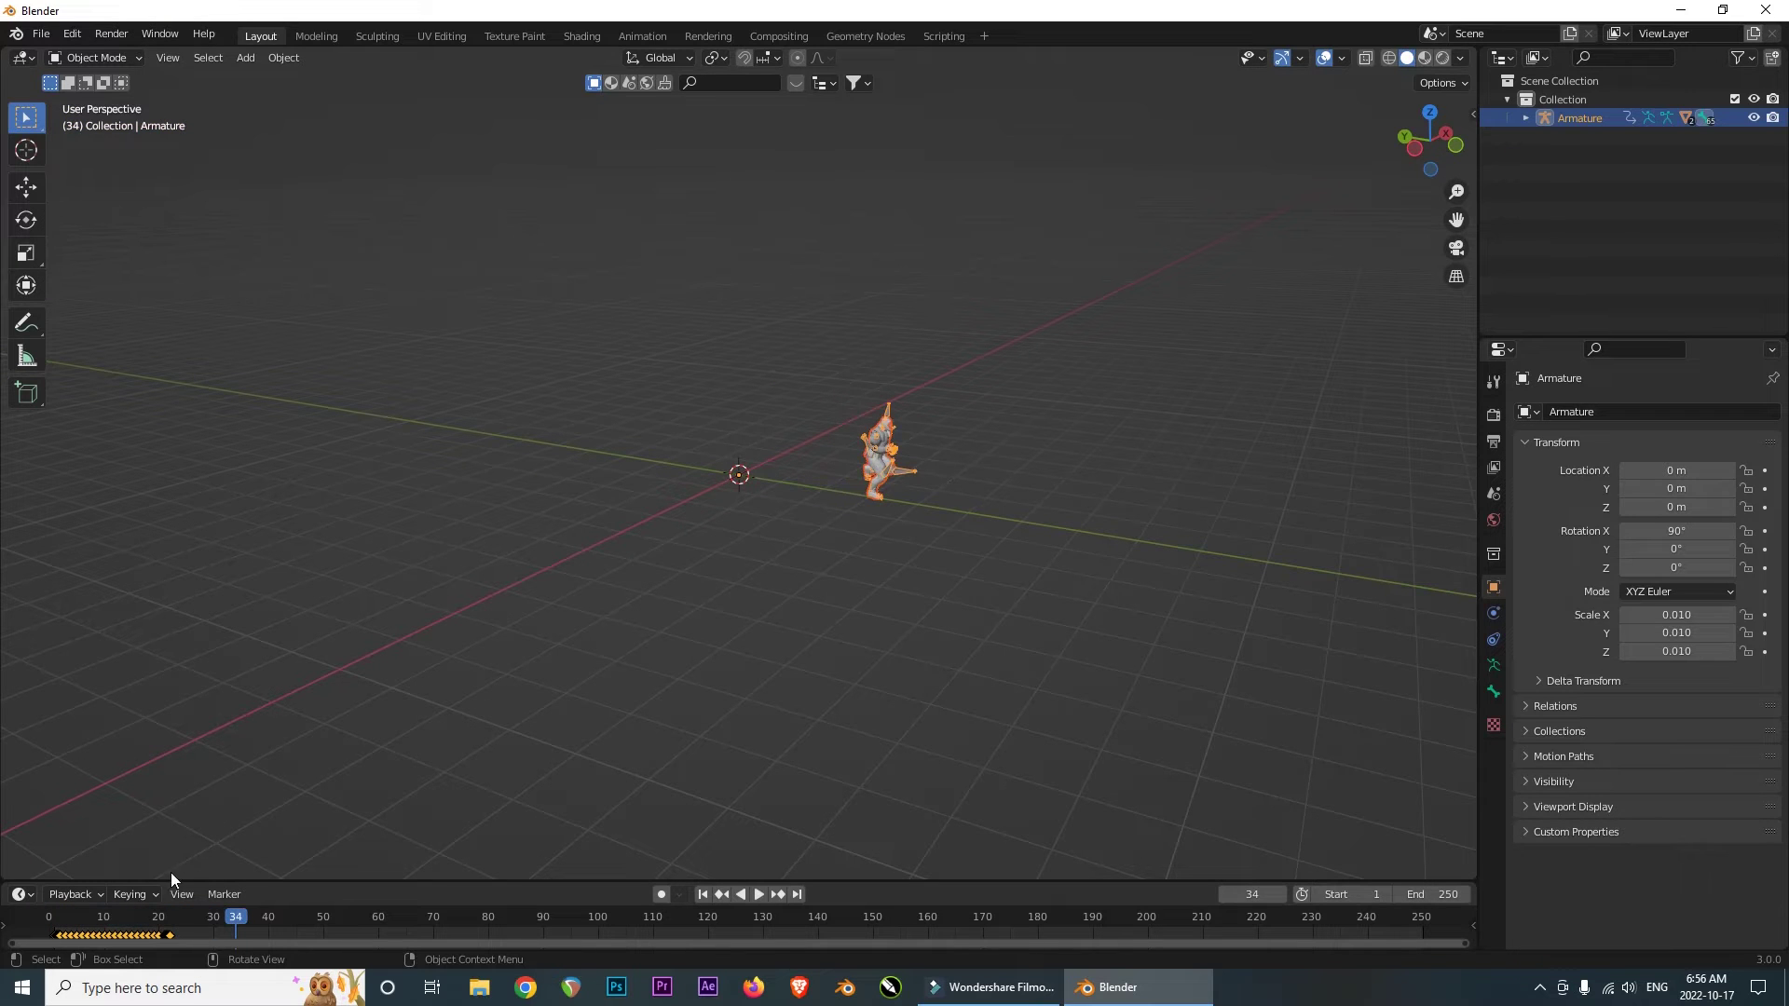
key("space")
key("shift+Left")
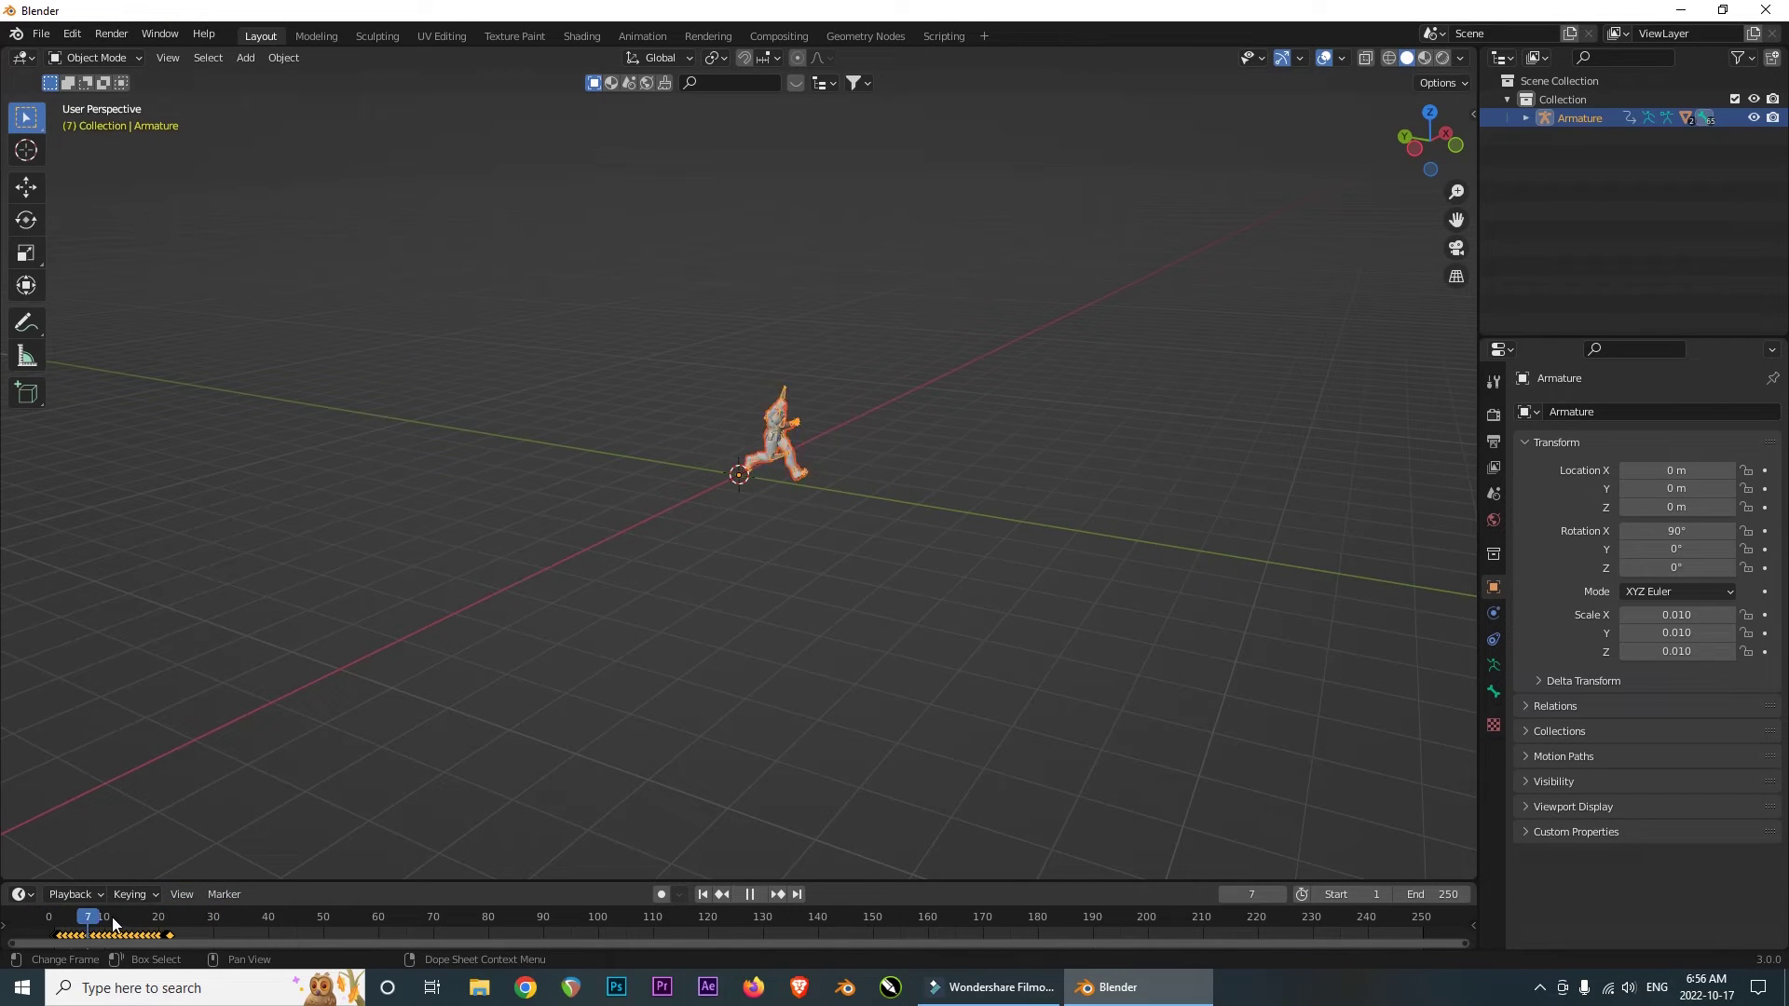
left_click_drag(112, 923, 170, 922)
key("space")
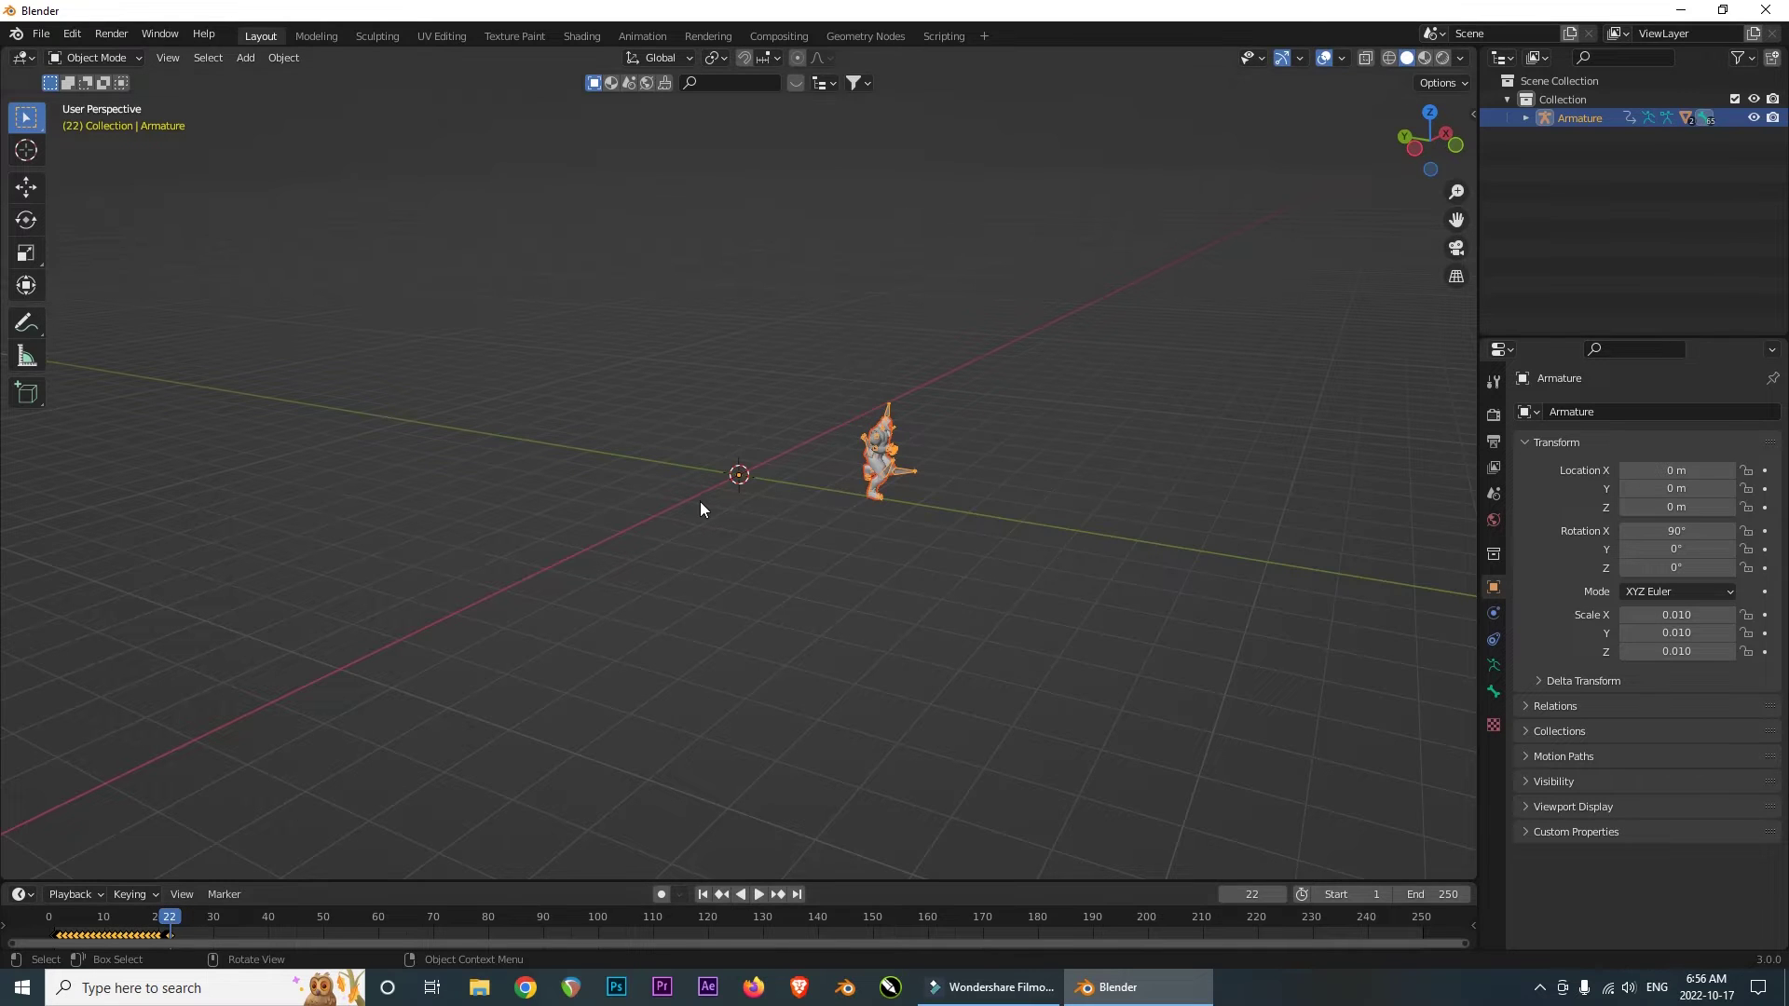
- Add a cube mesh and scale it down to 0.180
key("shift+a")
mouse_move(708, 496)
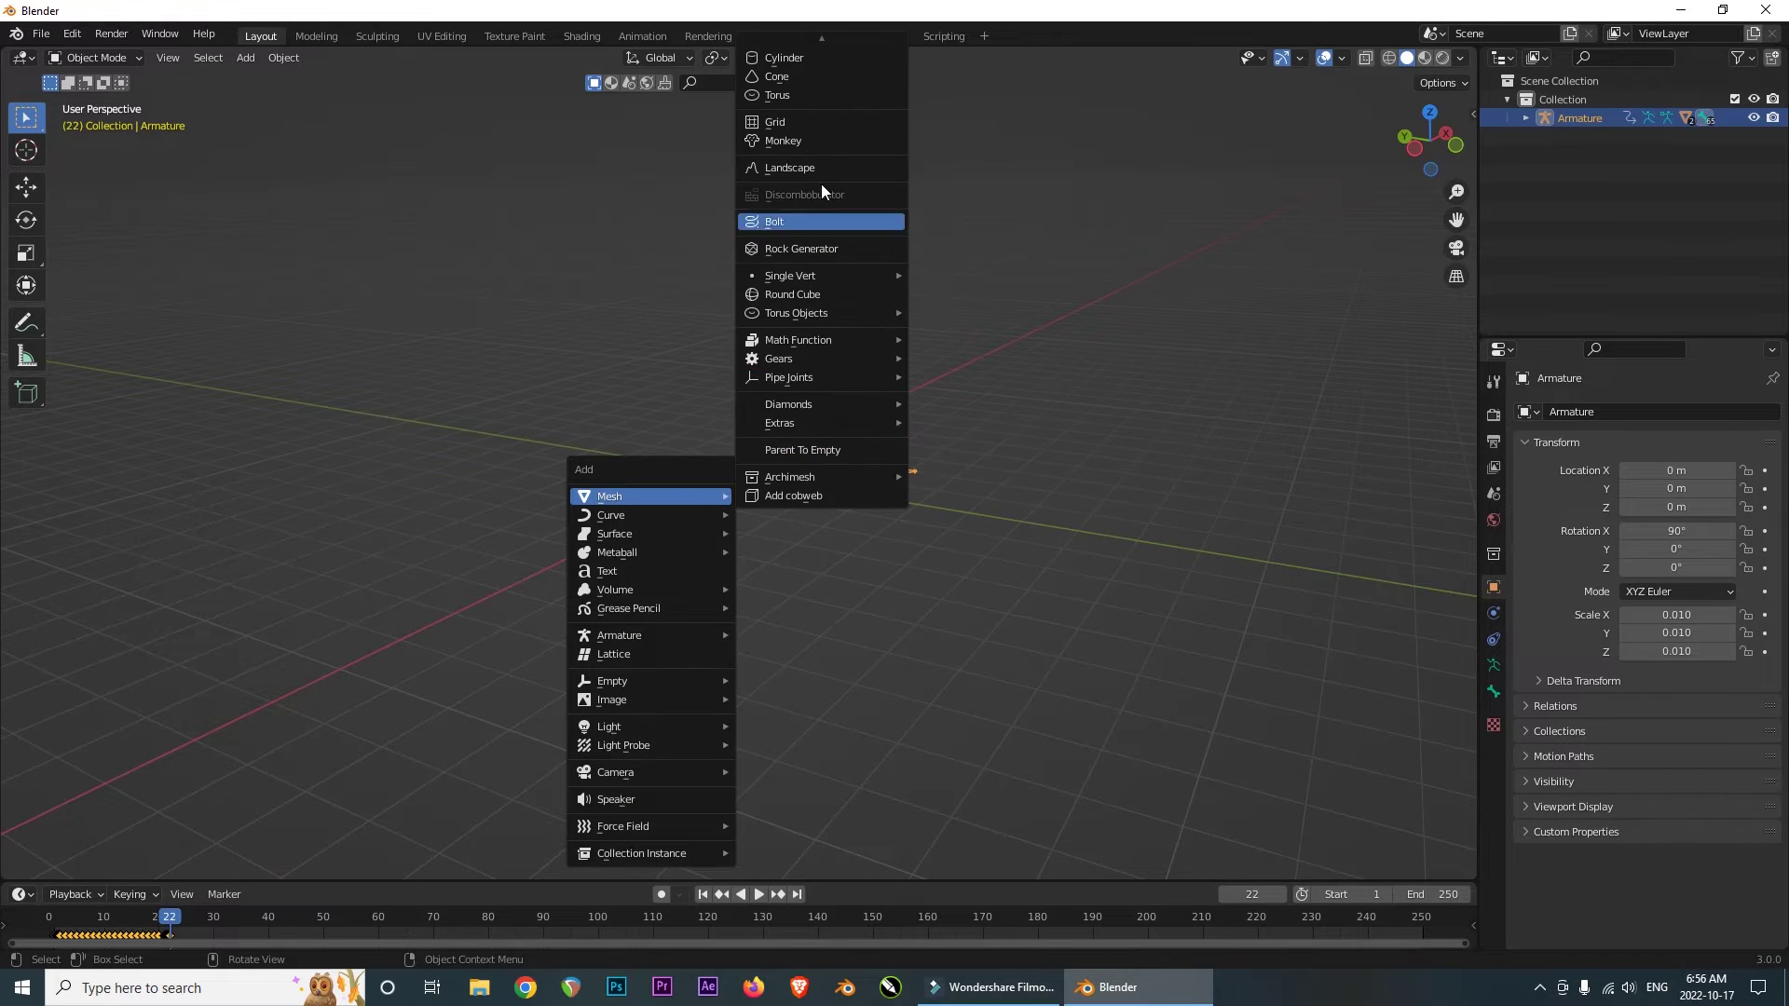
scroll(825, 70, "up", 3)
left_click(802, 56)
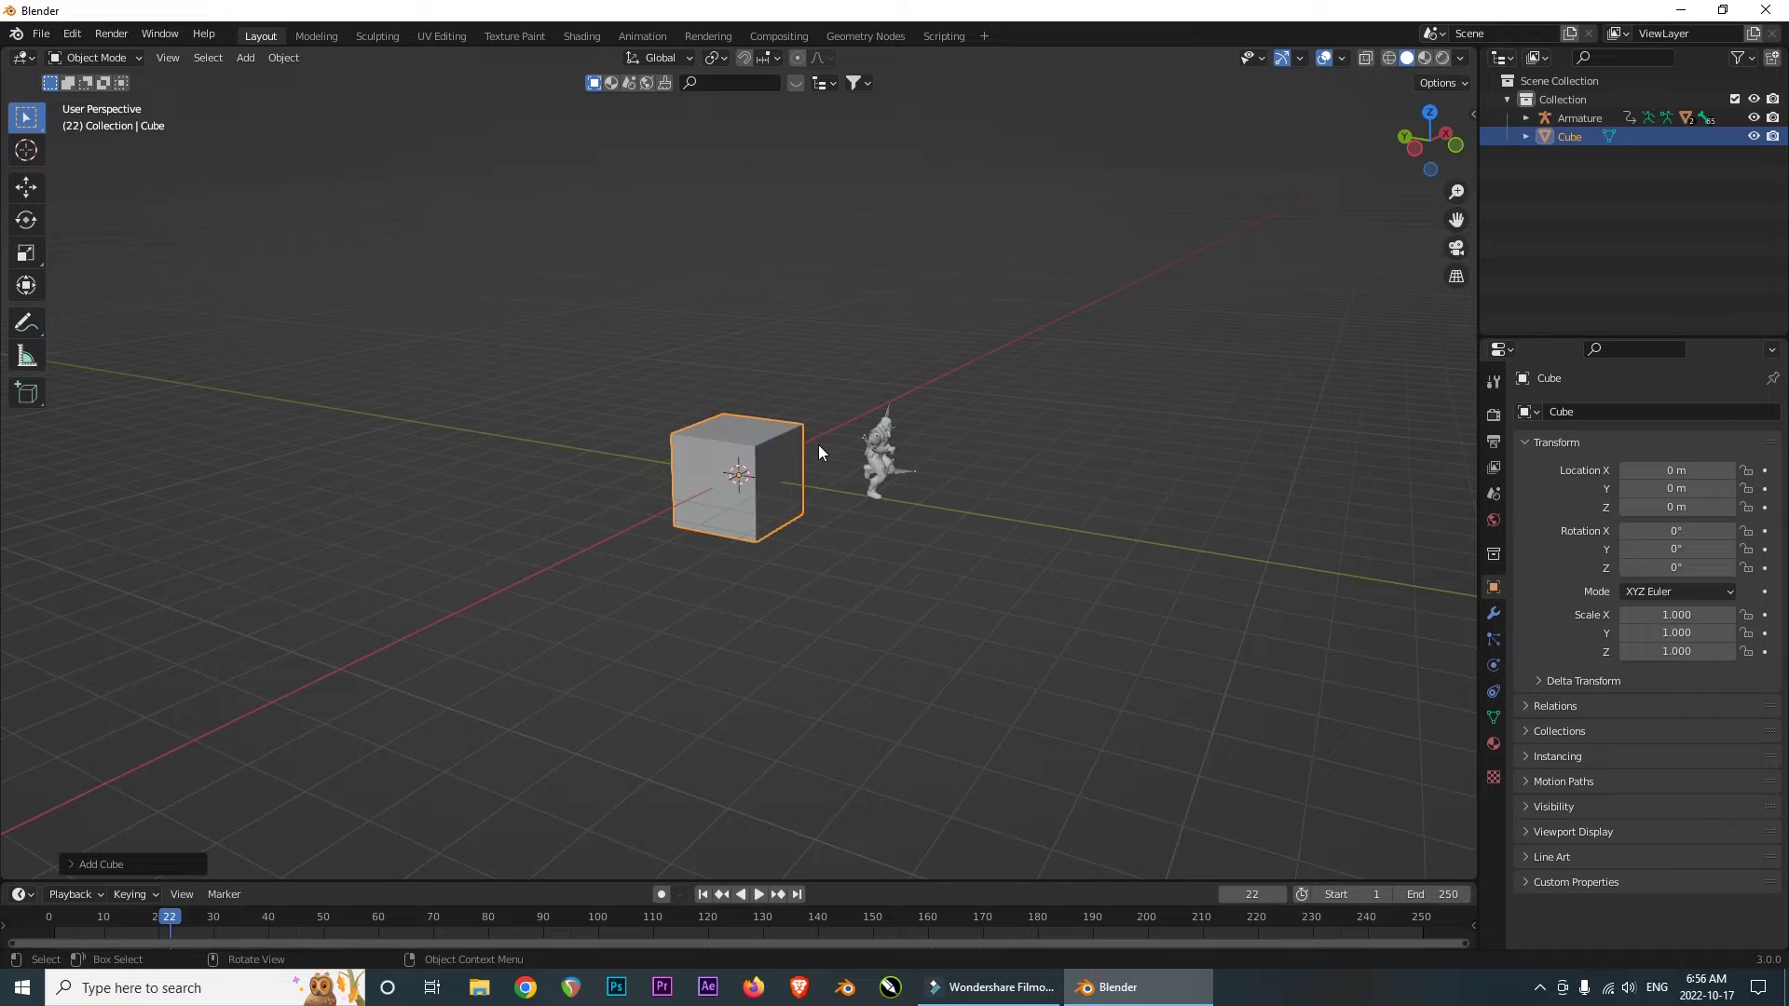
key("s")
left_click(753, 482)
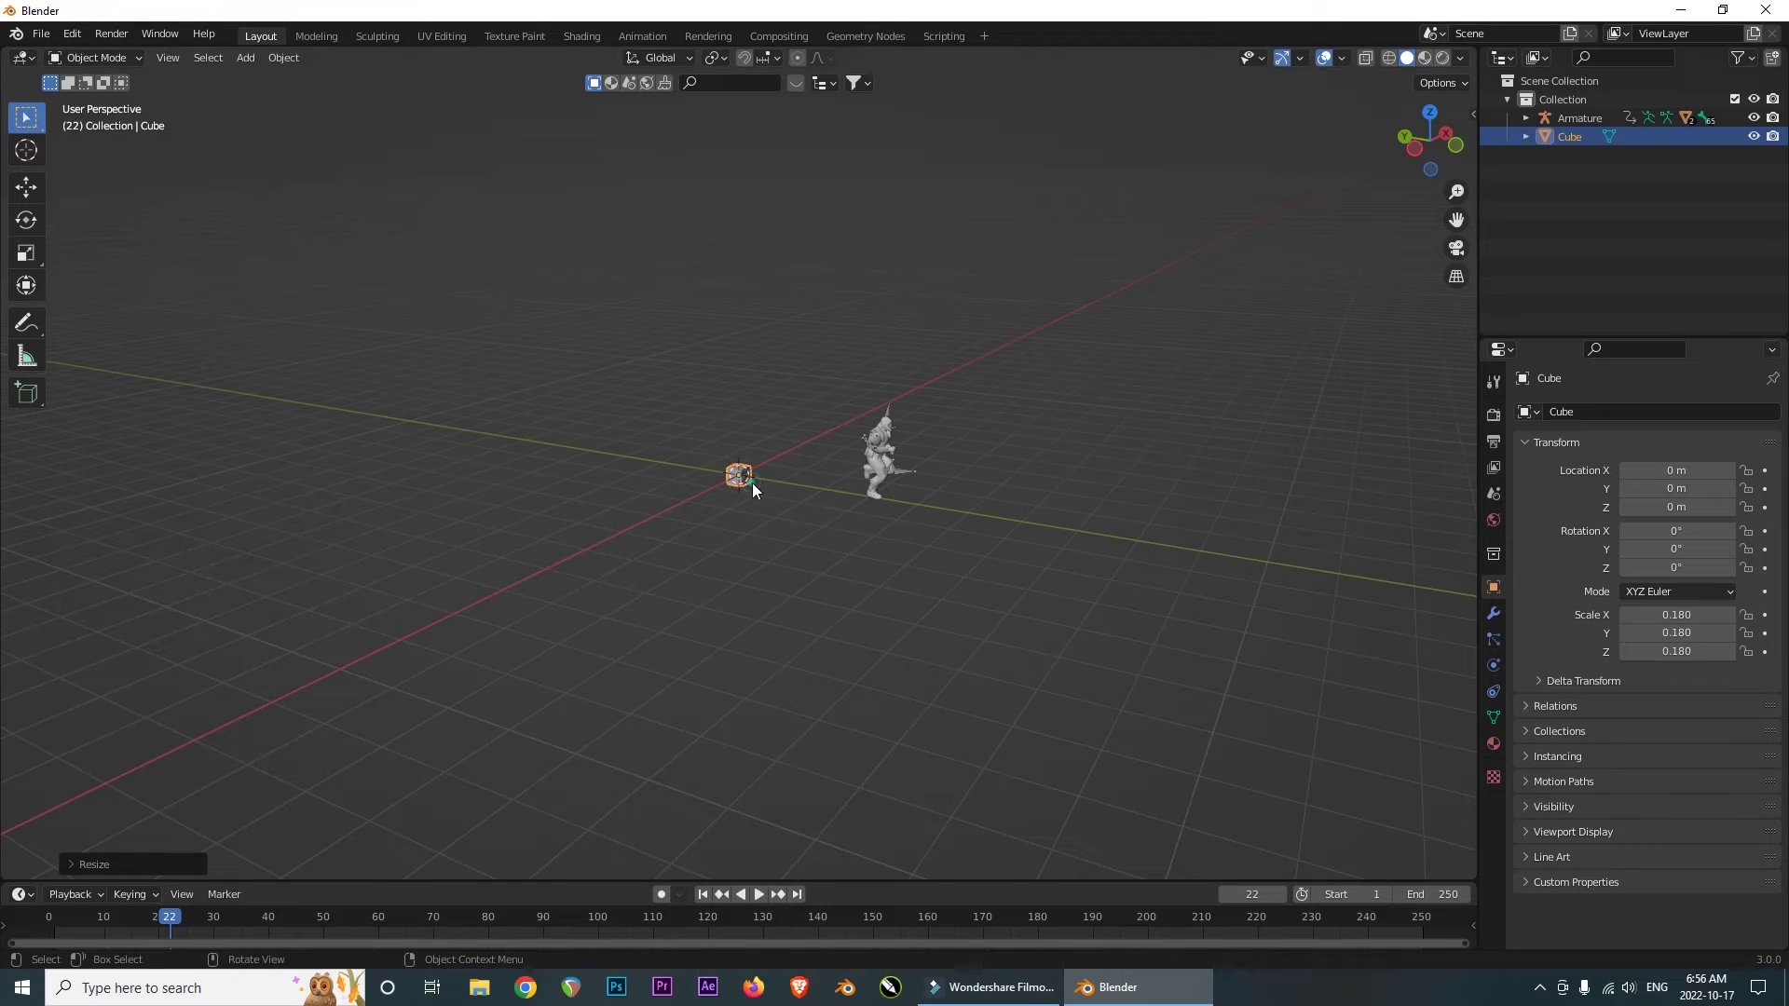
- Move the cube beside the character from top view and enlarge the timeline
key("KP_7")
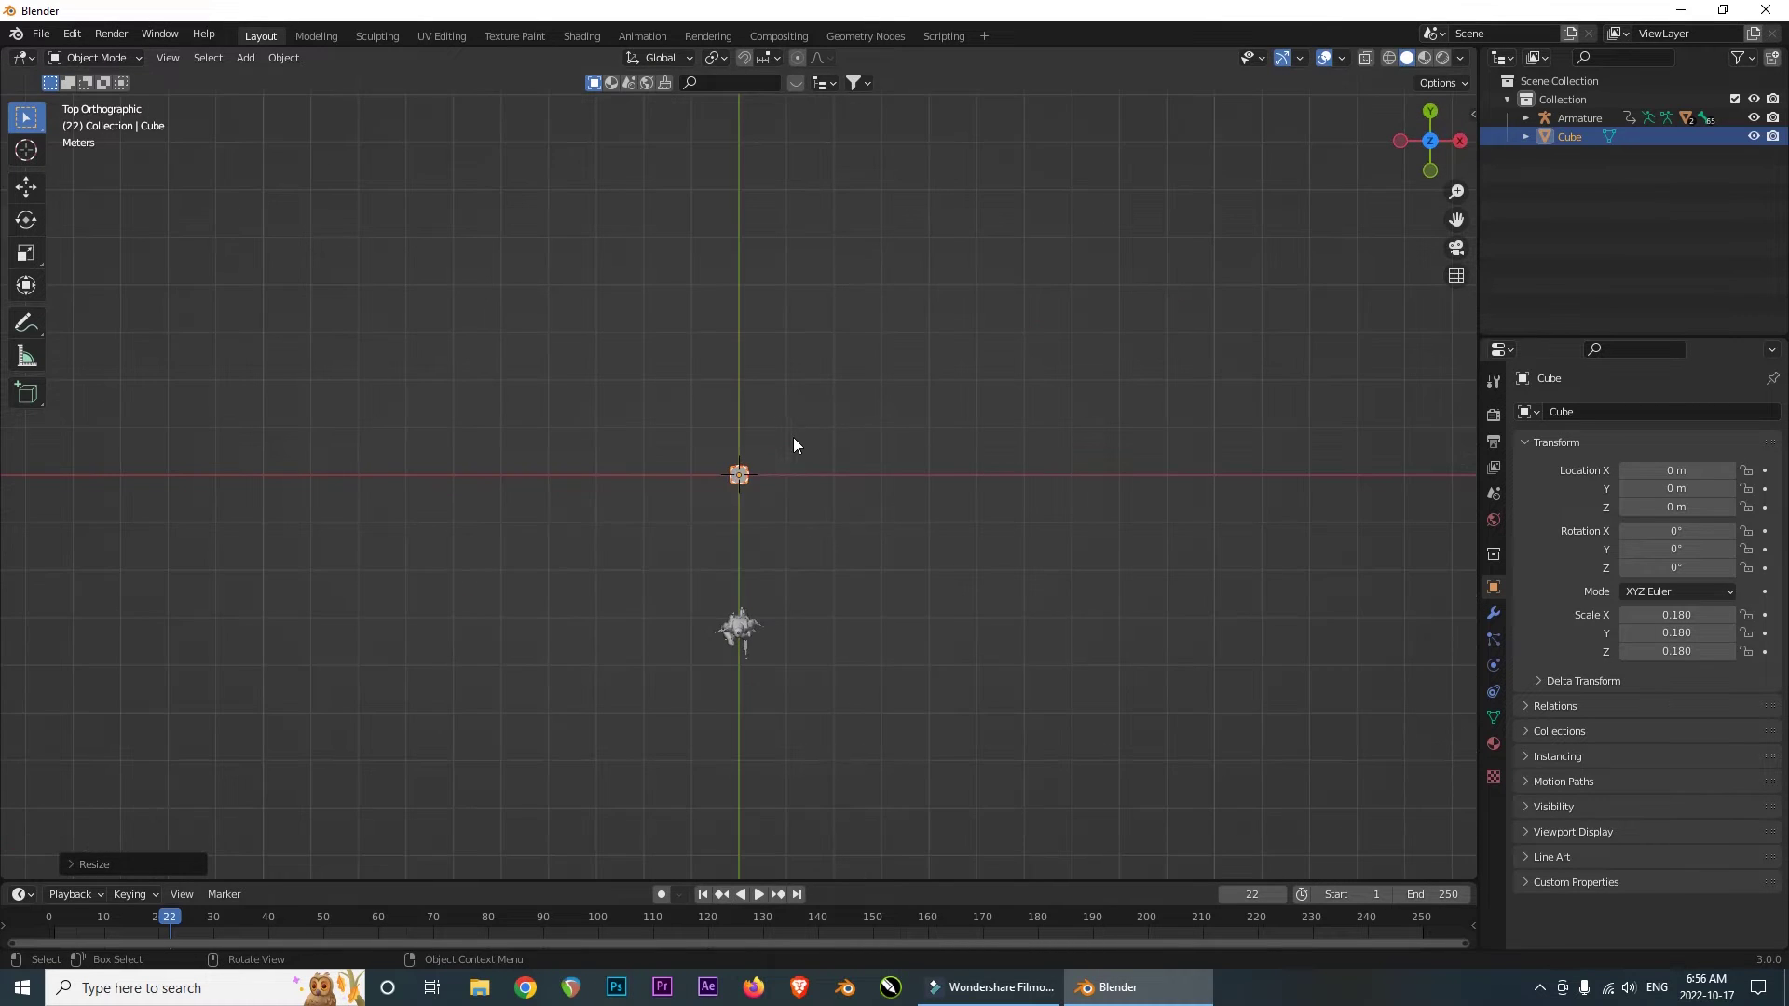
key("g")
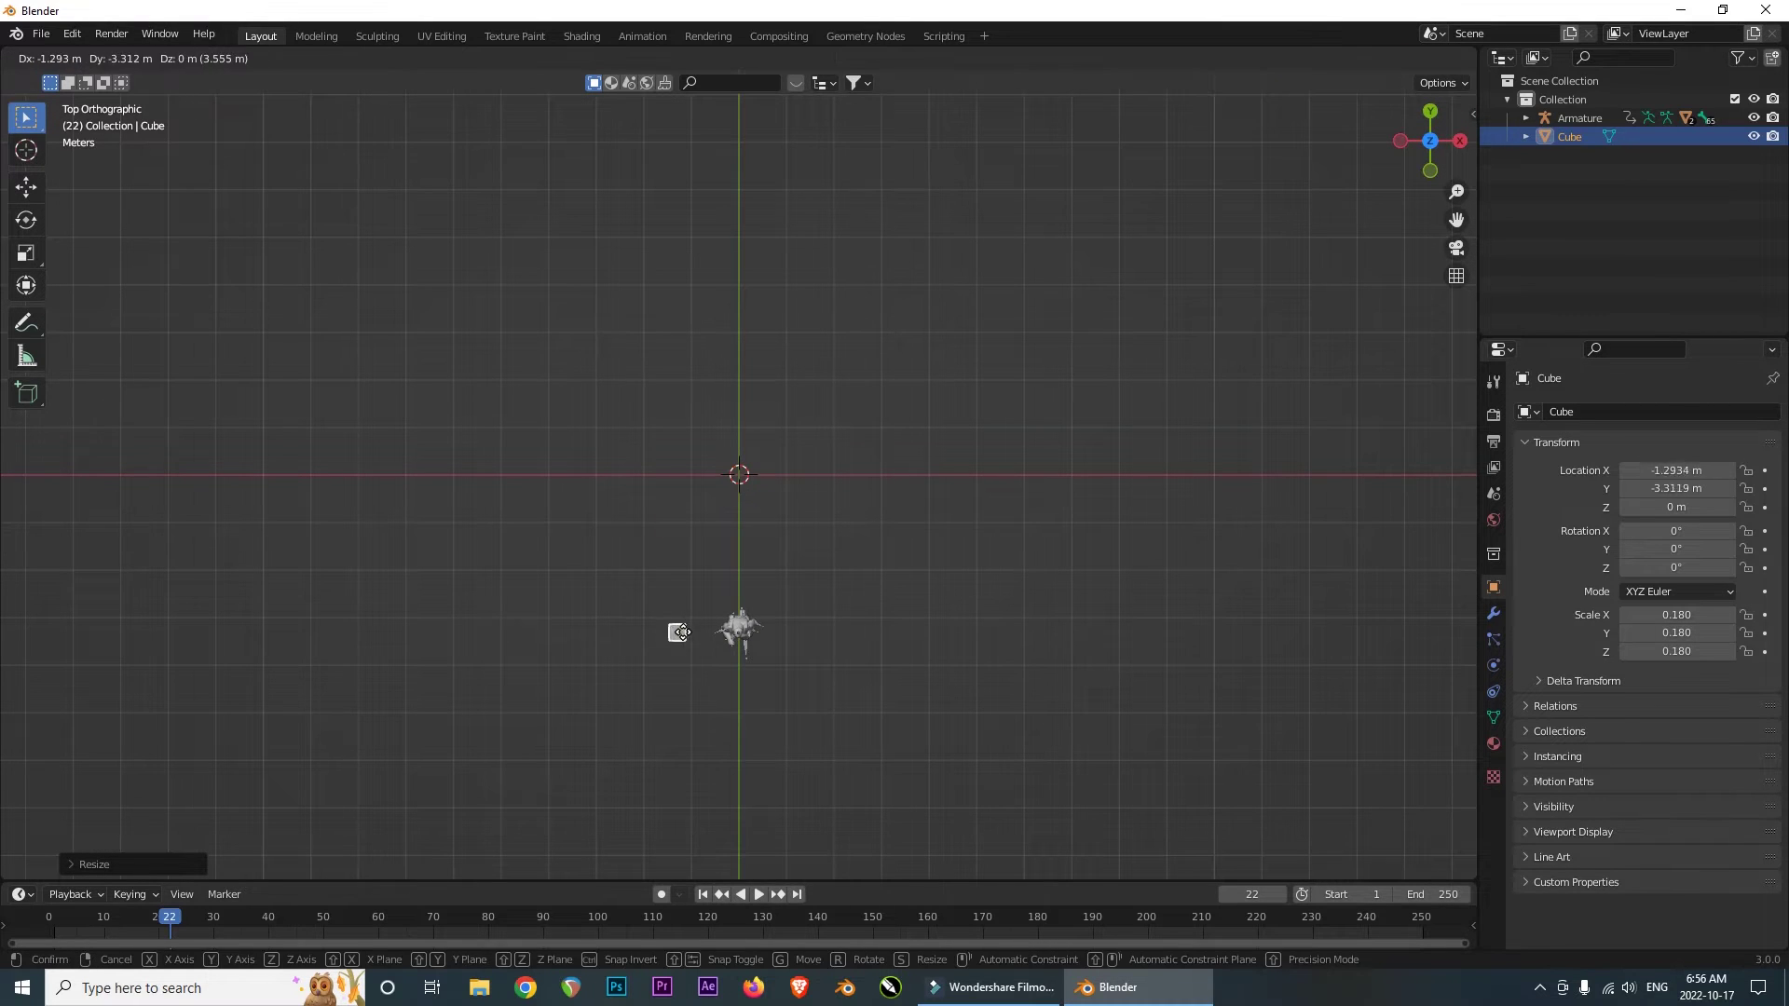
left_click(686, 629)
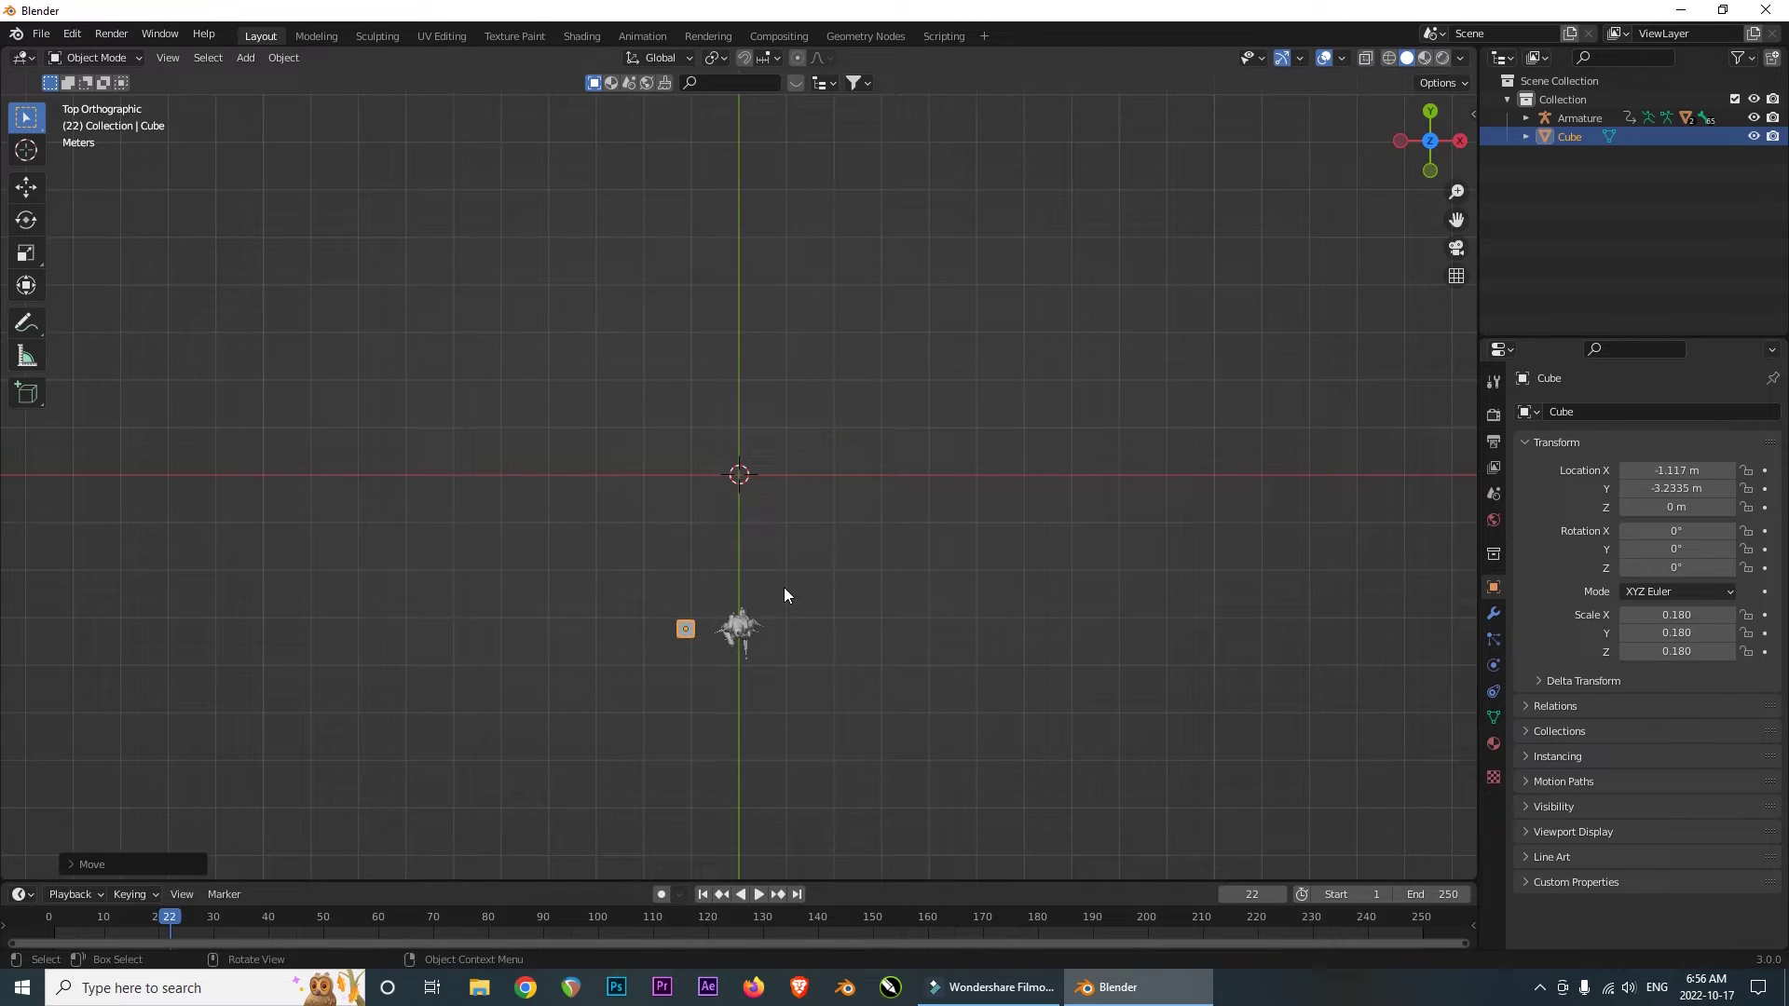
middle_click_drag(787, 591, 768, 461)
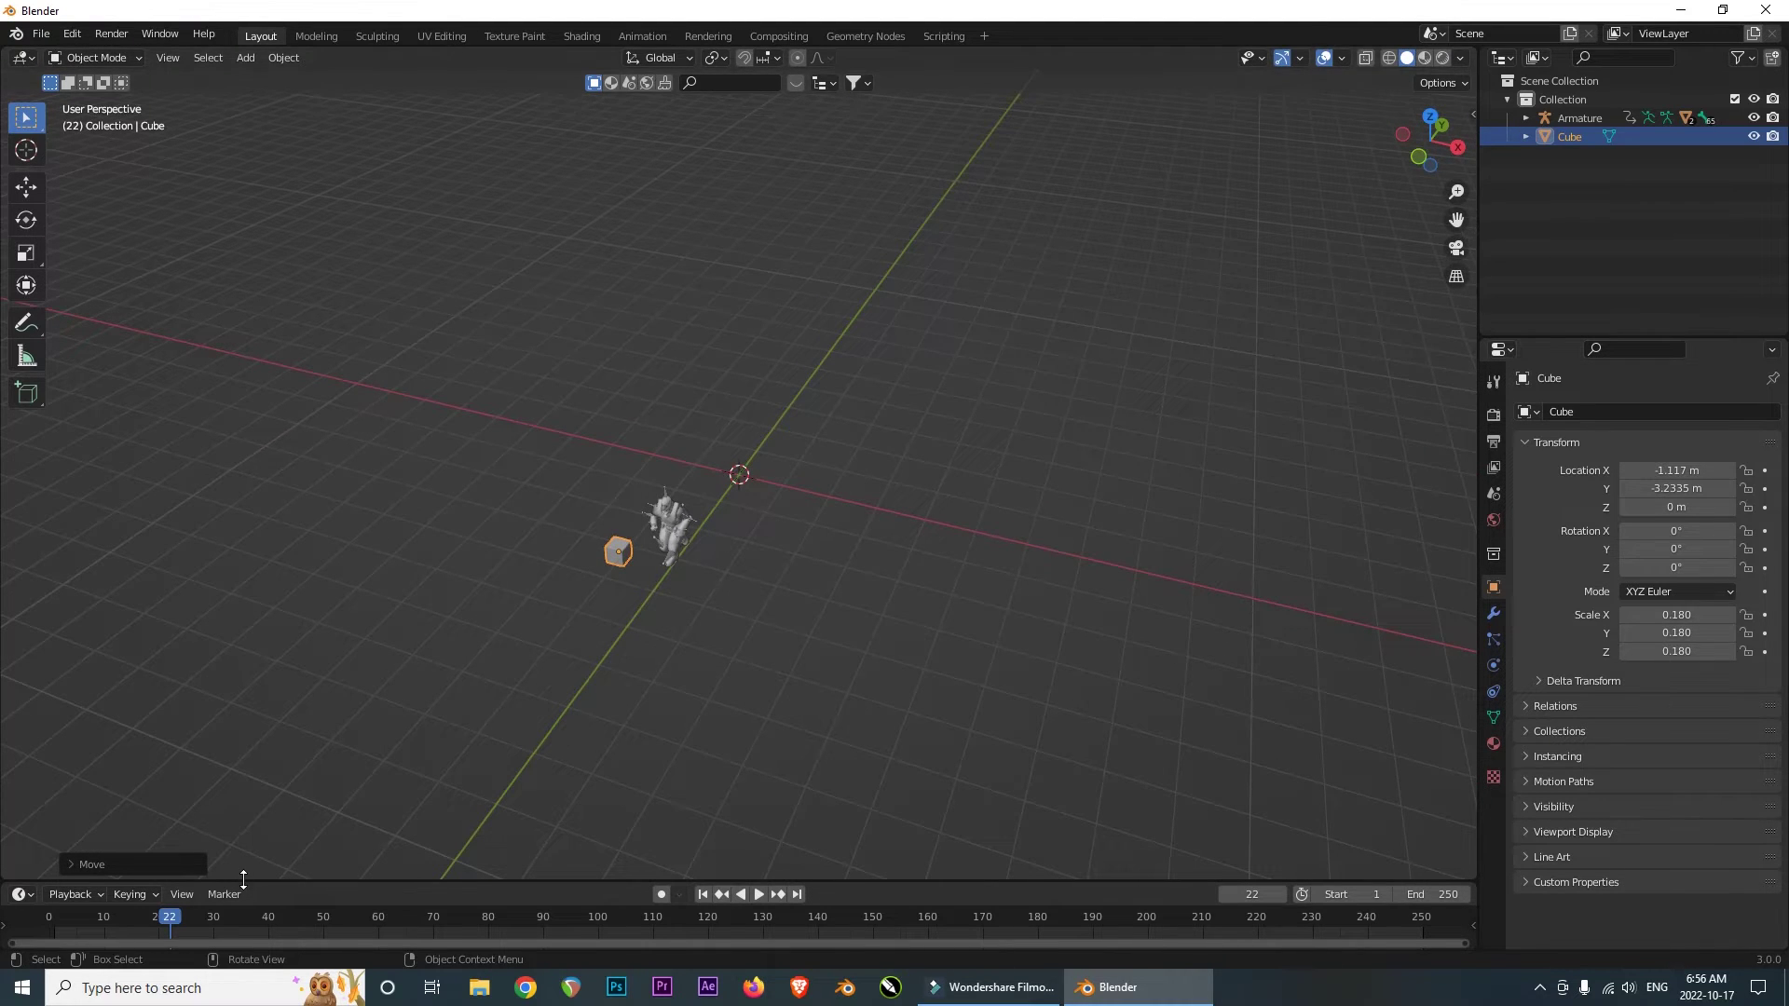
left_click_drag(243, 879, 308, 636)
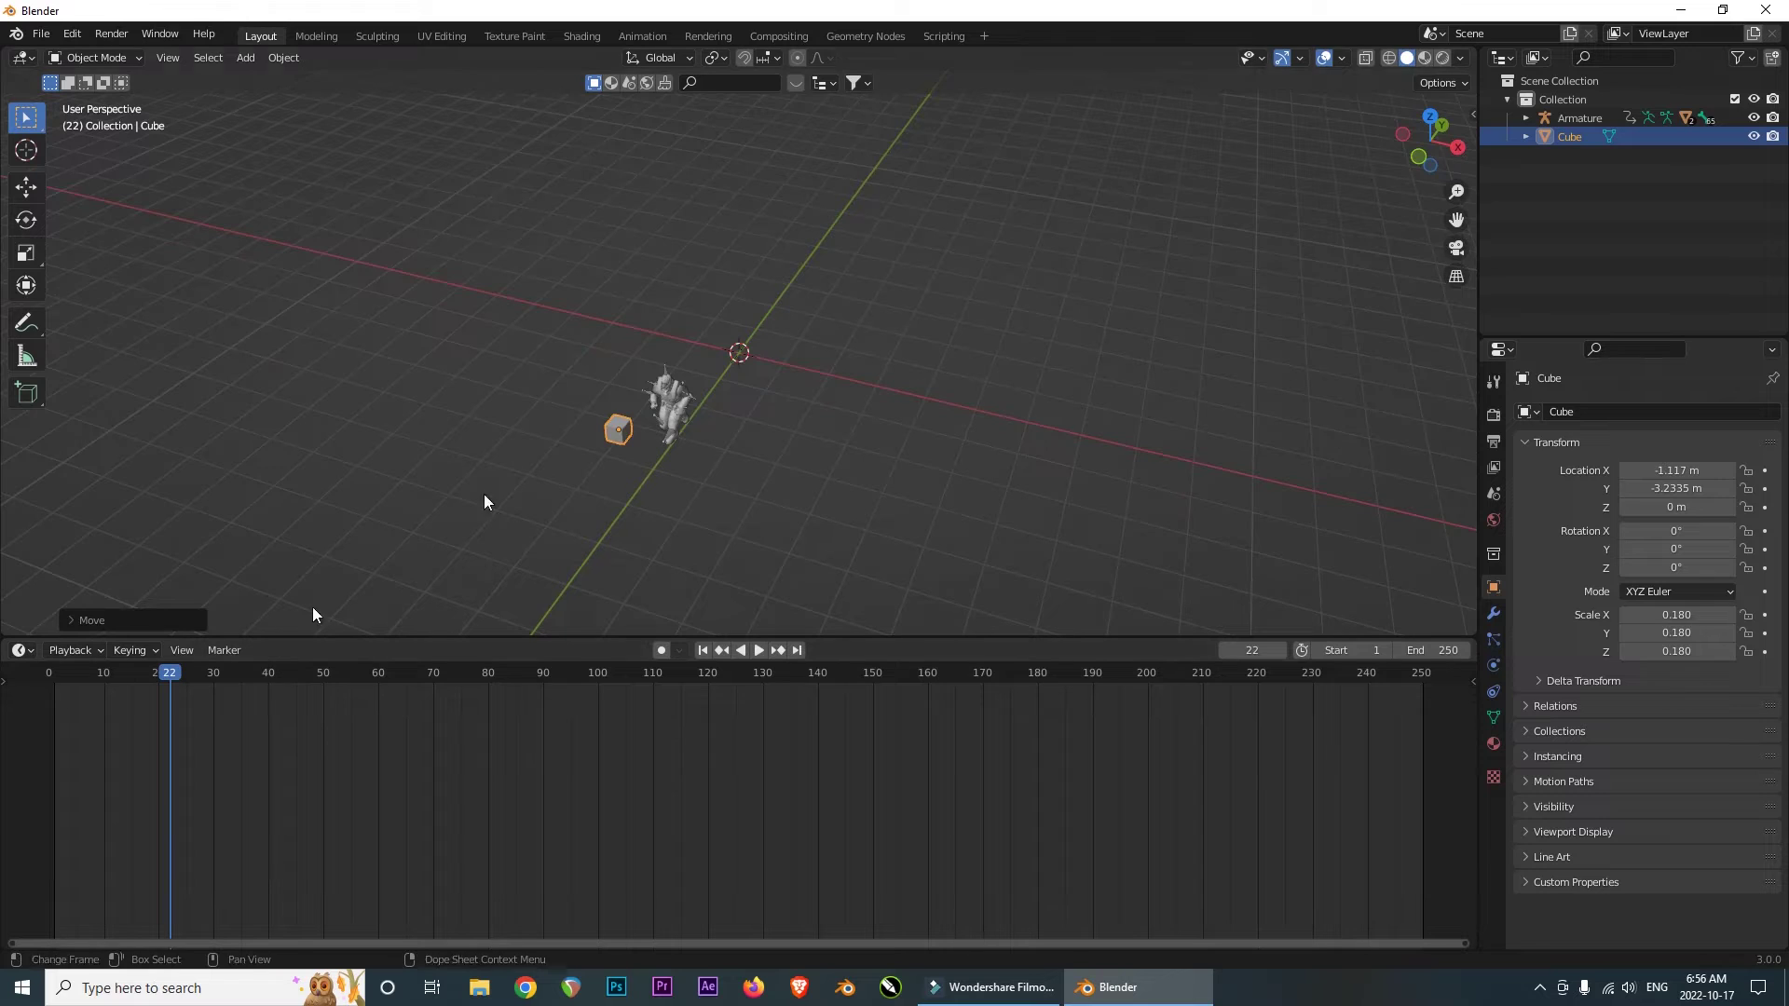
- Select the armature and paste the copied run keyframes at frame 23
left_click(663, 366)
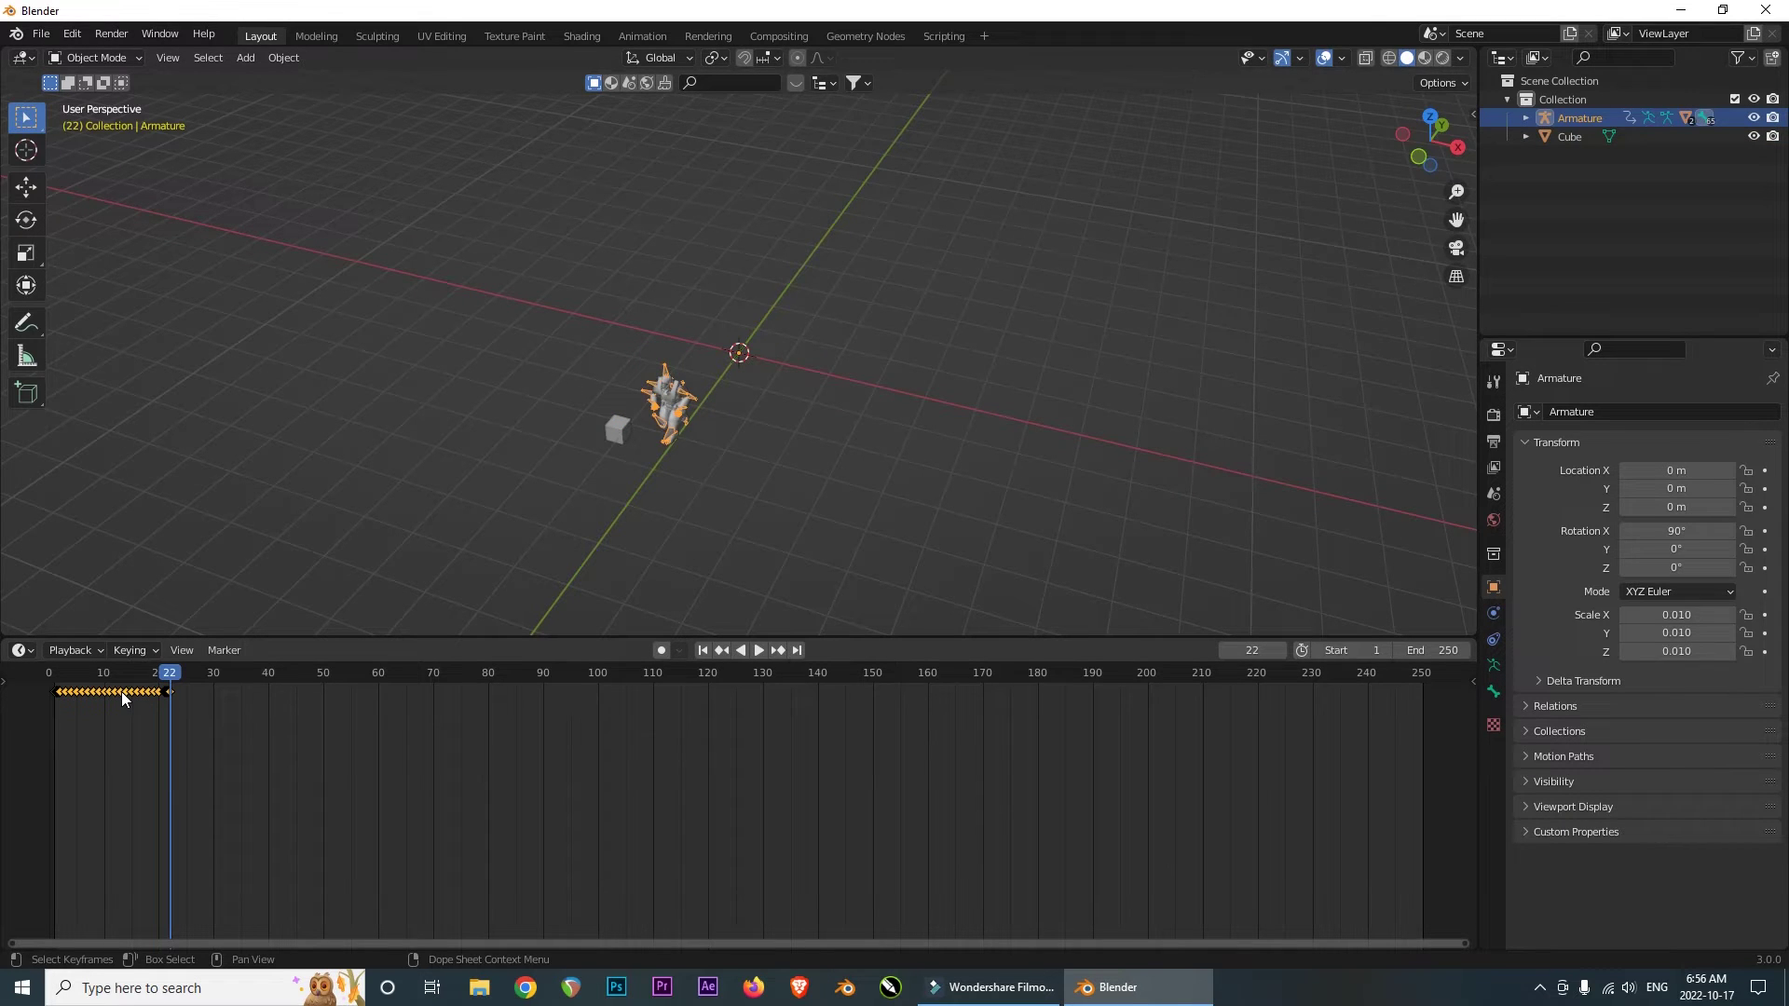
key("space")
left_click(173, 673)
key("space")
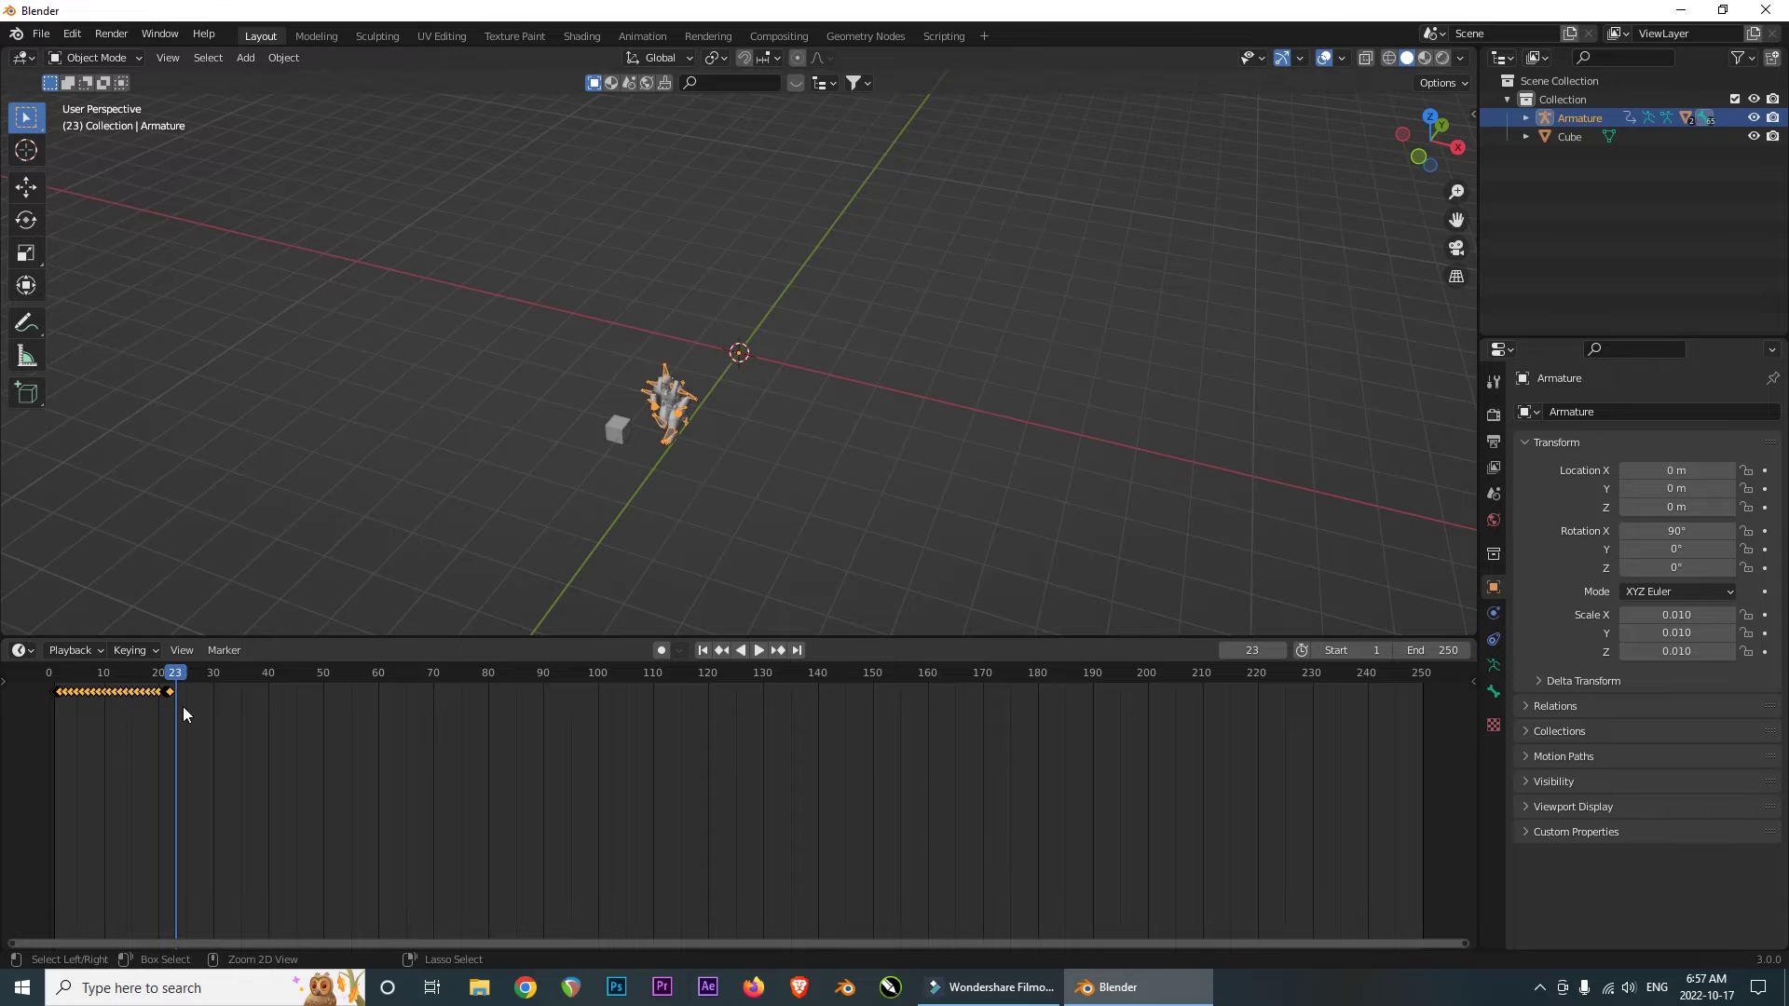
key("ctrl+v")
left_click_drag(177, 671, 299, 668)
- Paste another copy of the run keyframes at frame 45 and play it
left_click(69, 33)
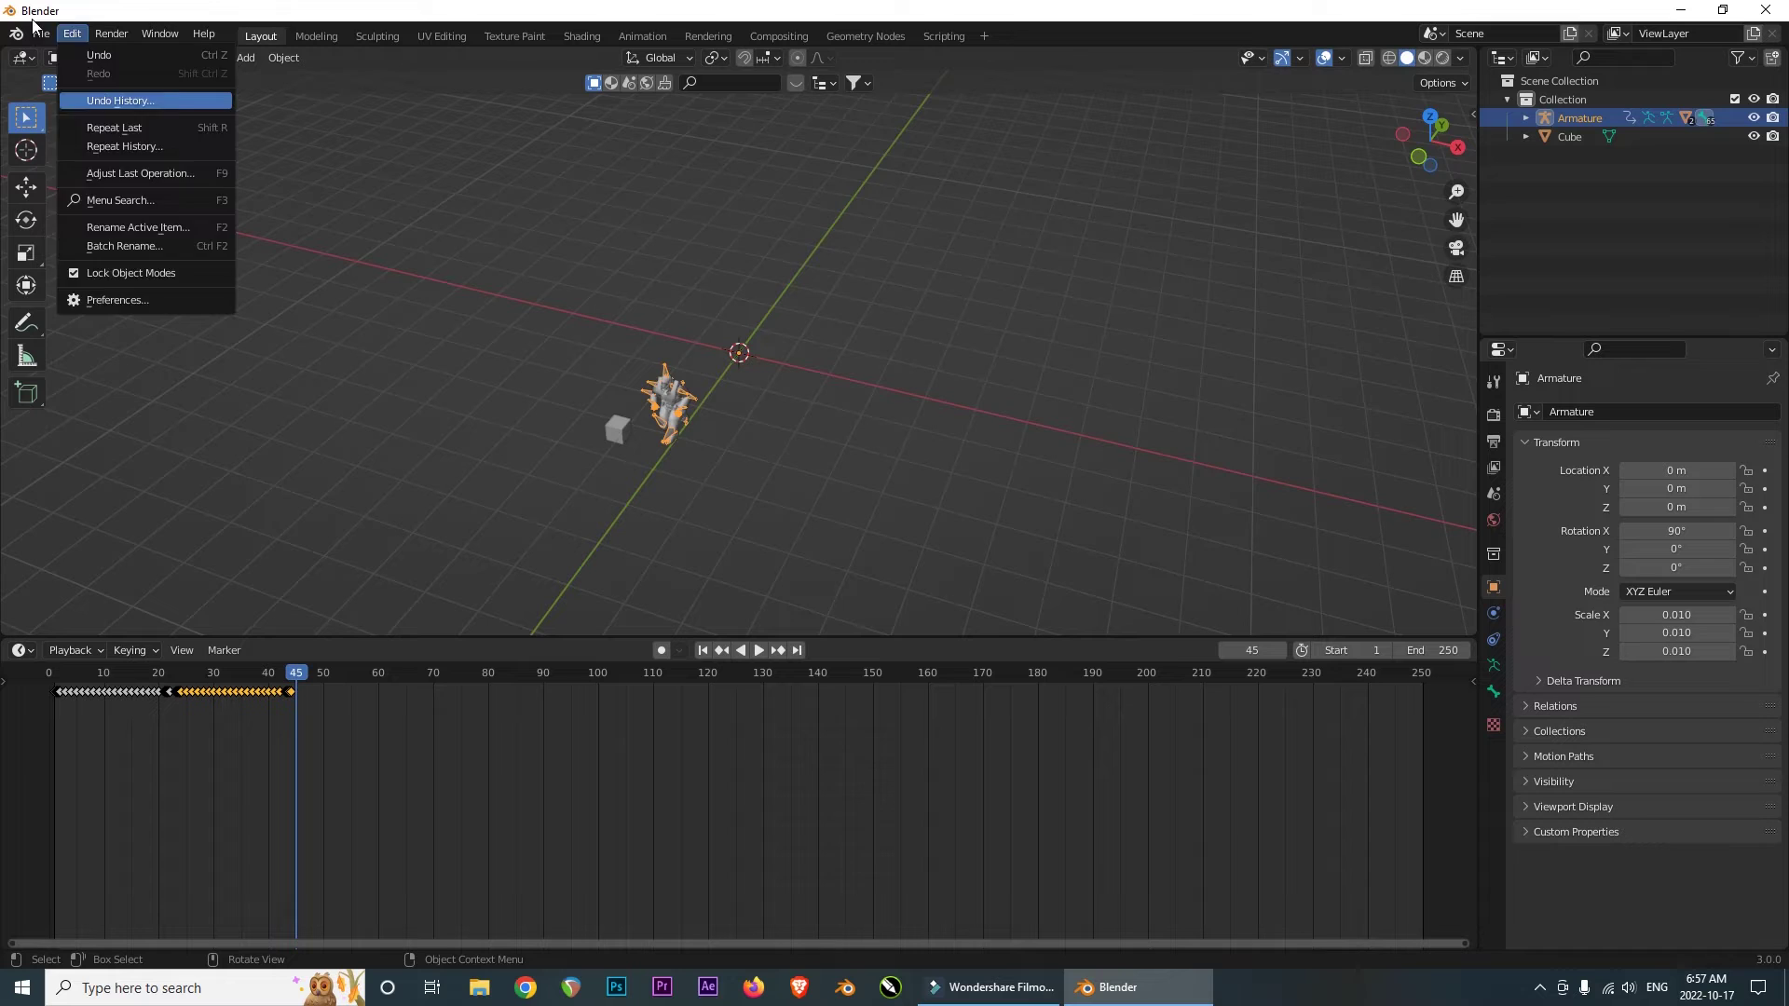
left_click(38, 41)
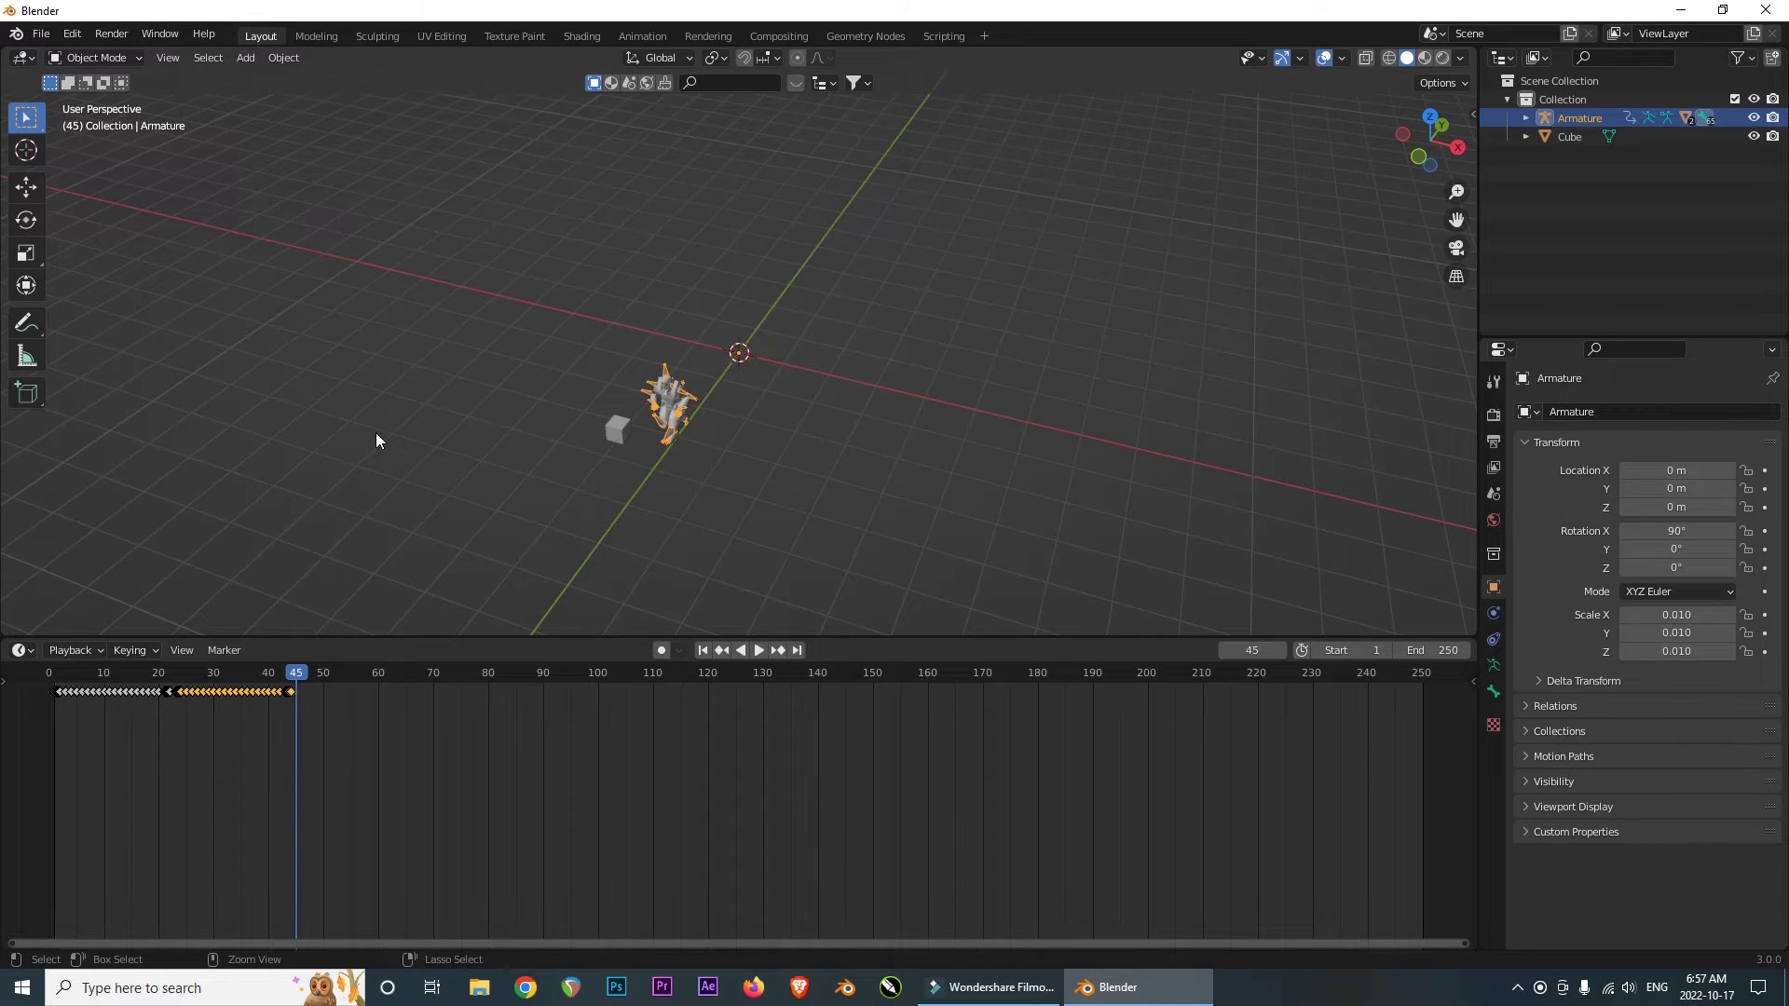
key("ctrl+v")
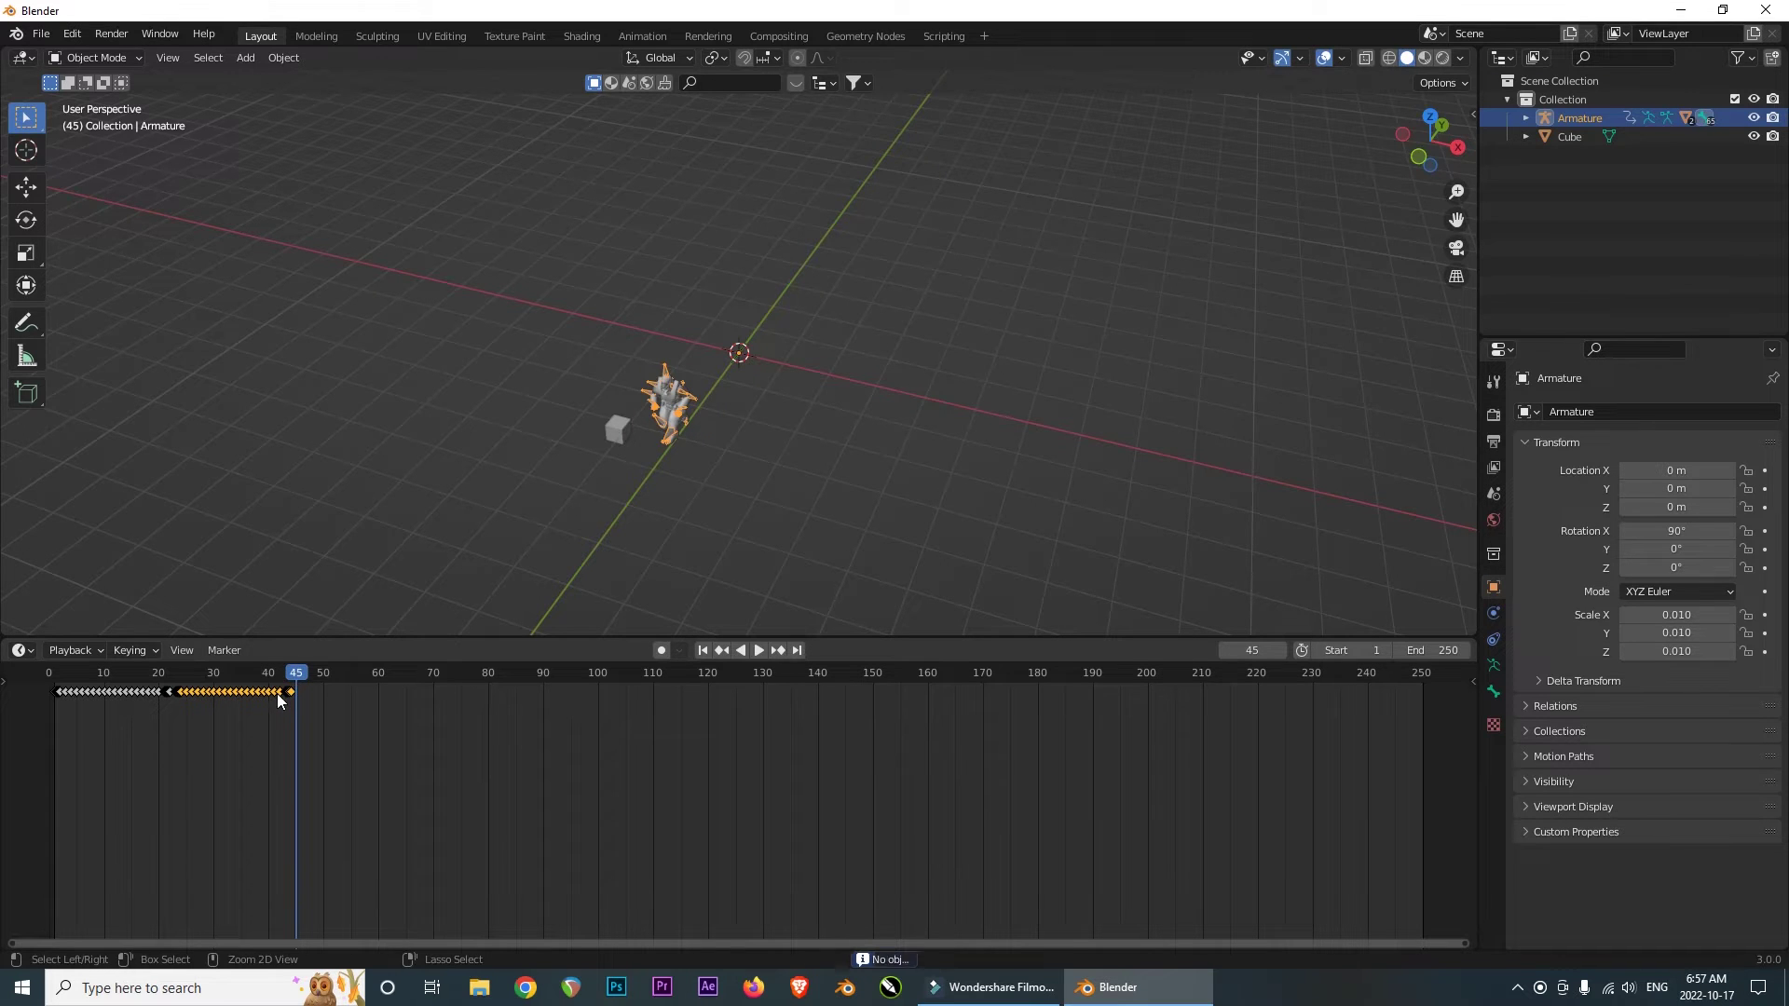
key("ctrl+v")
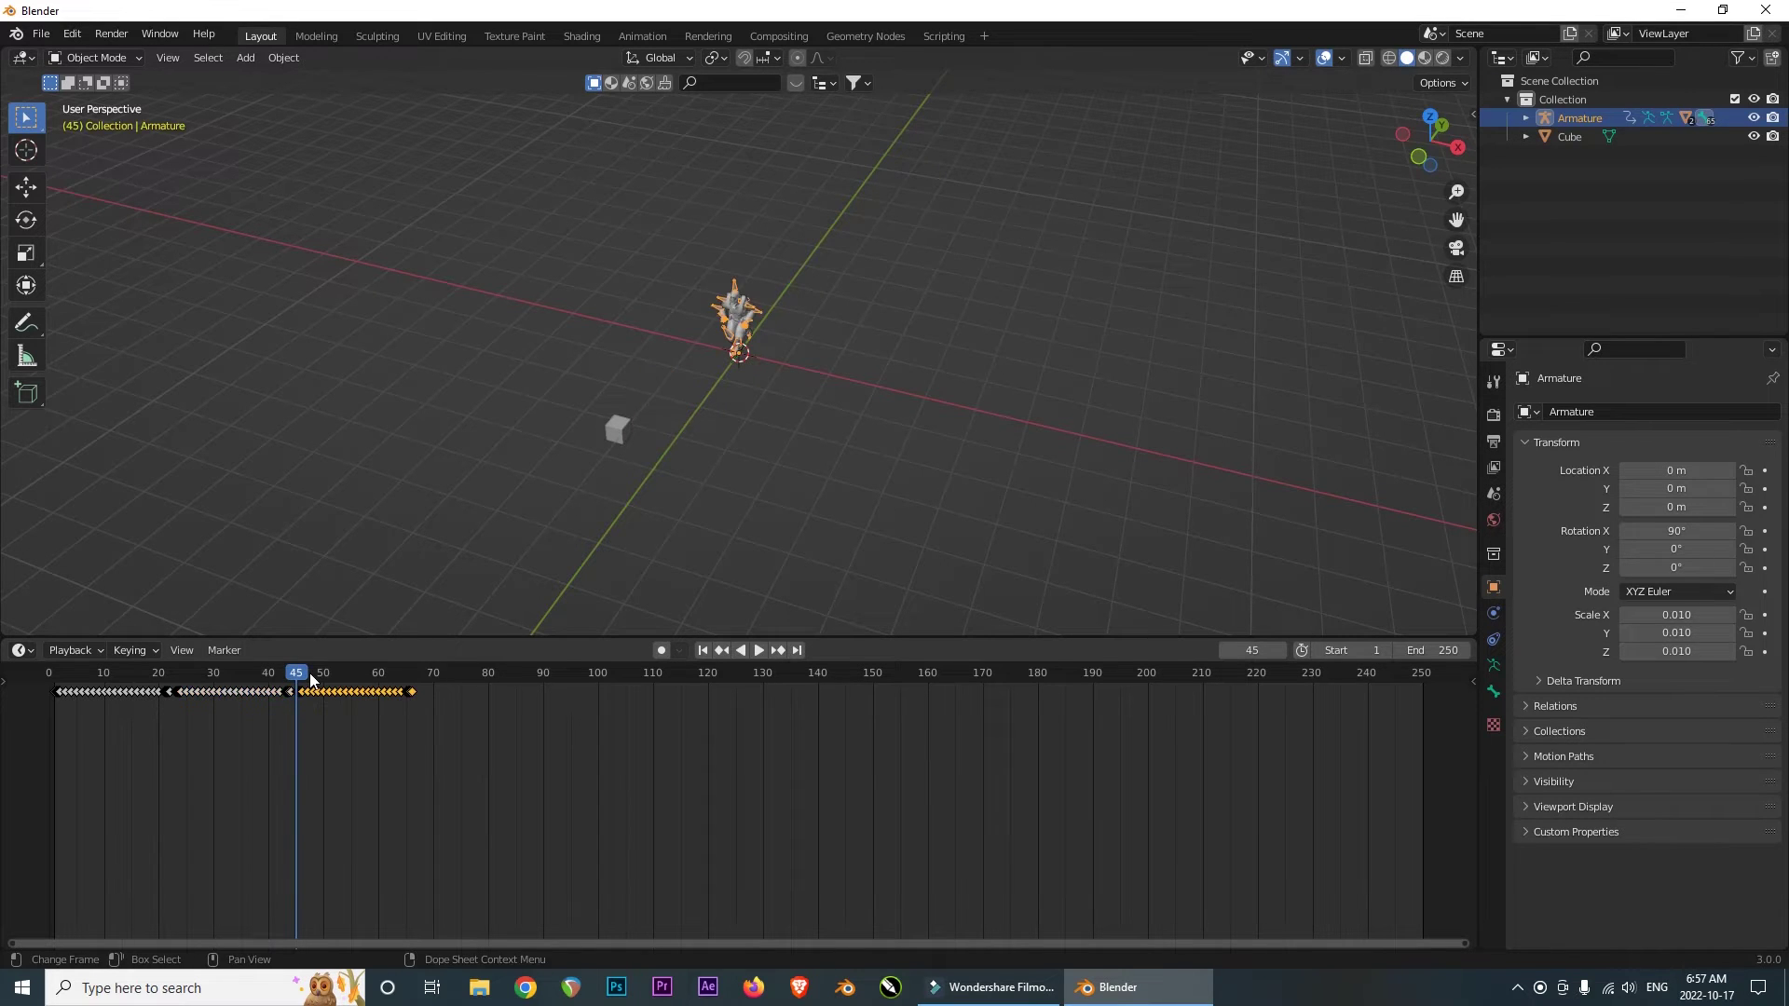
key("space")
key("space")
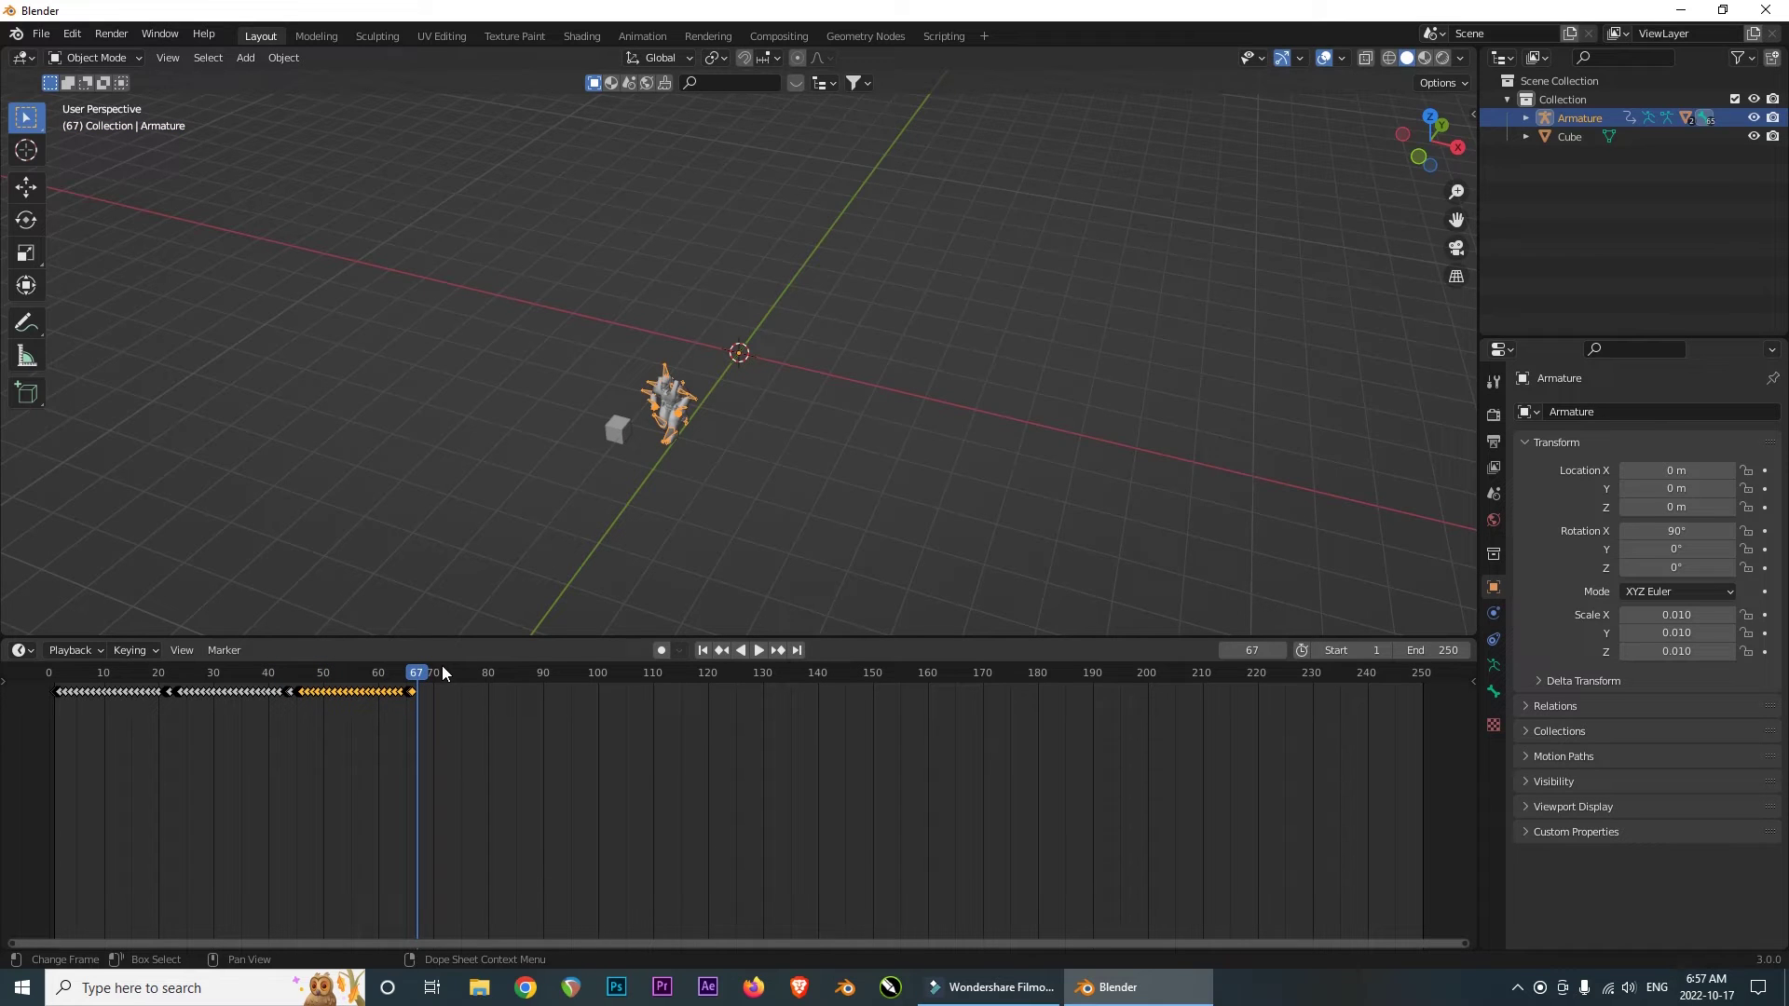
- Paste a final copy after frame 67 and play the run back from the start
key("ctrl+v")
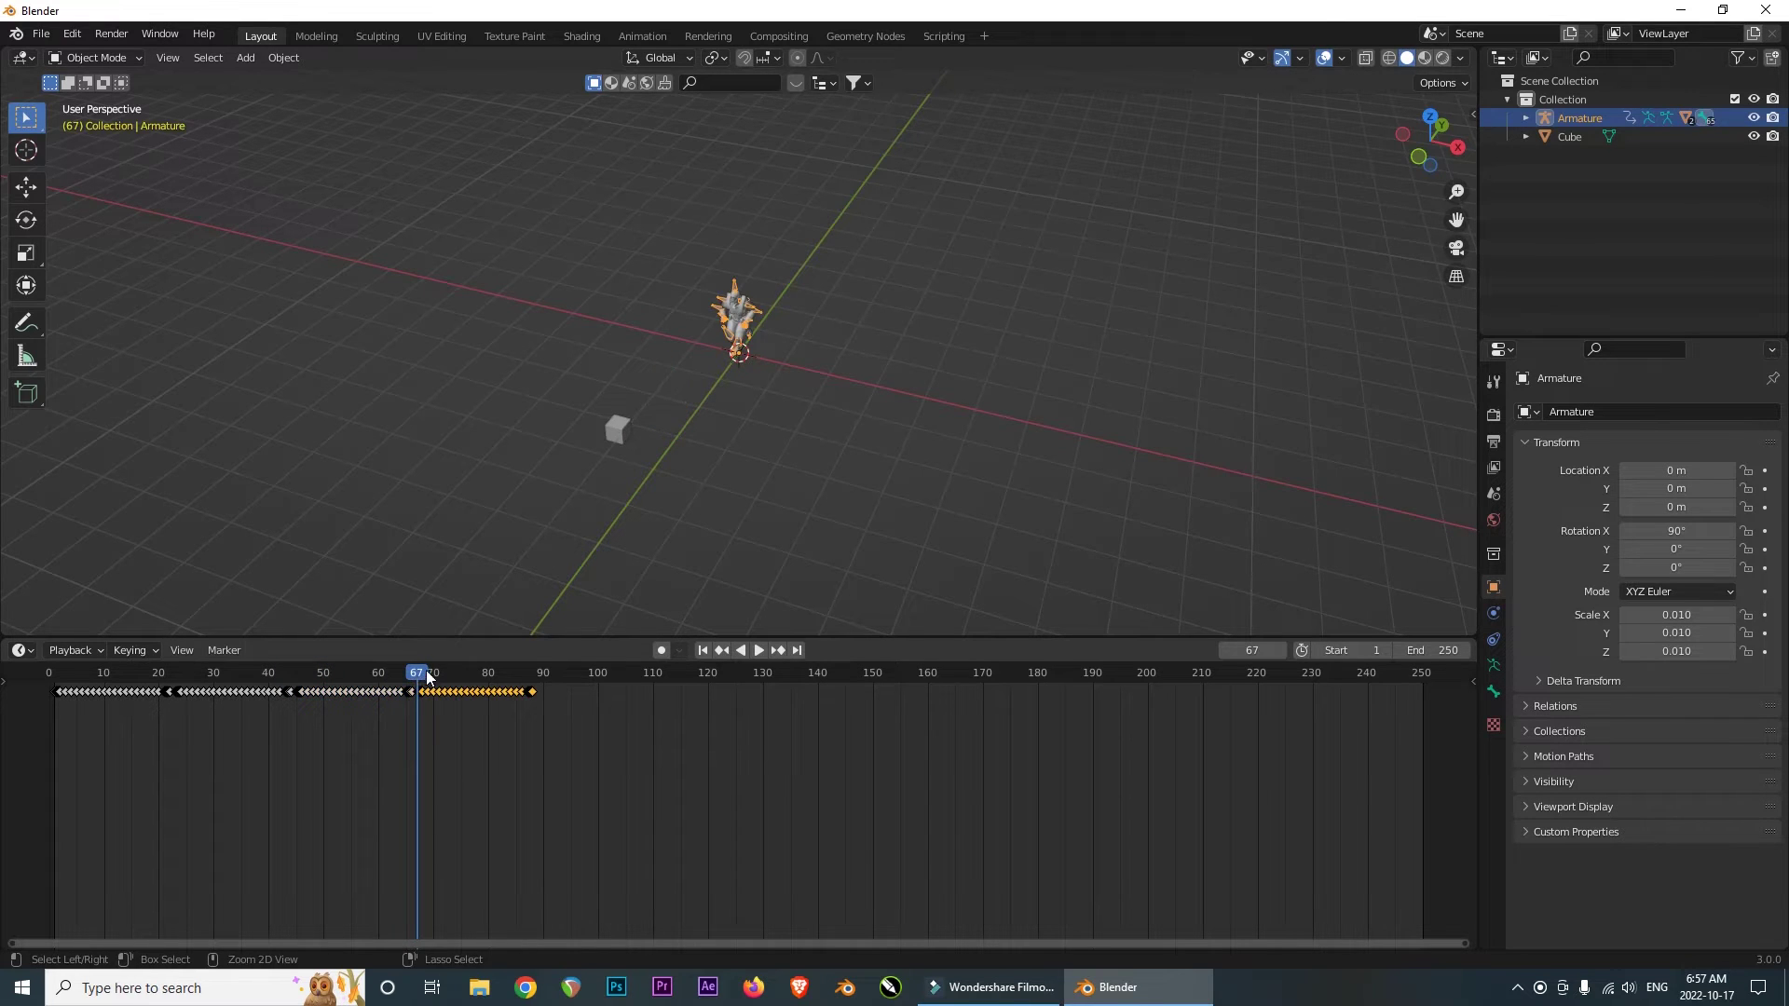
key("space")
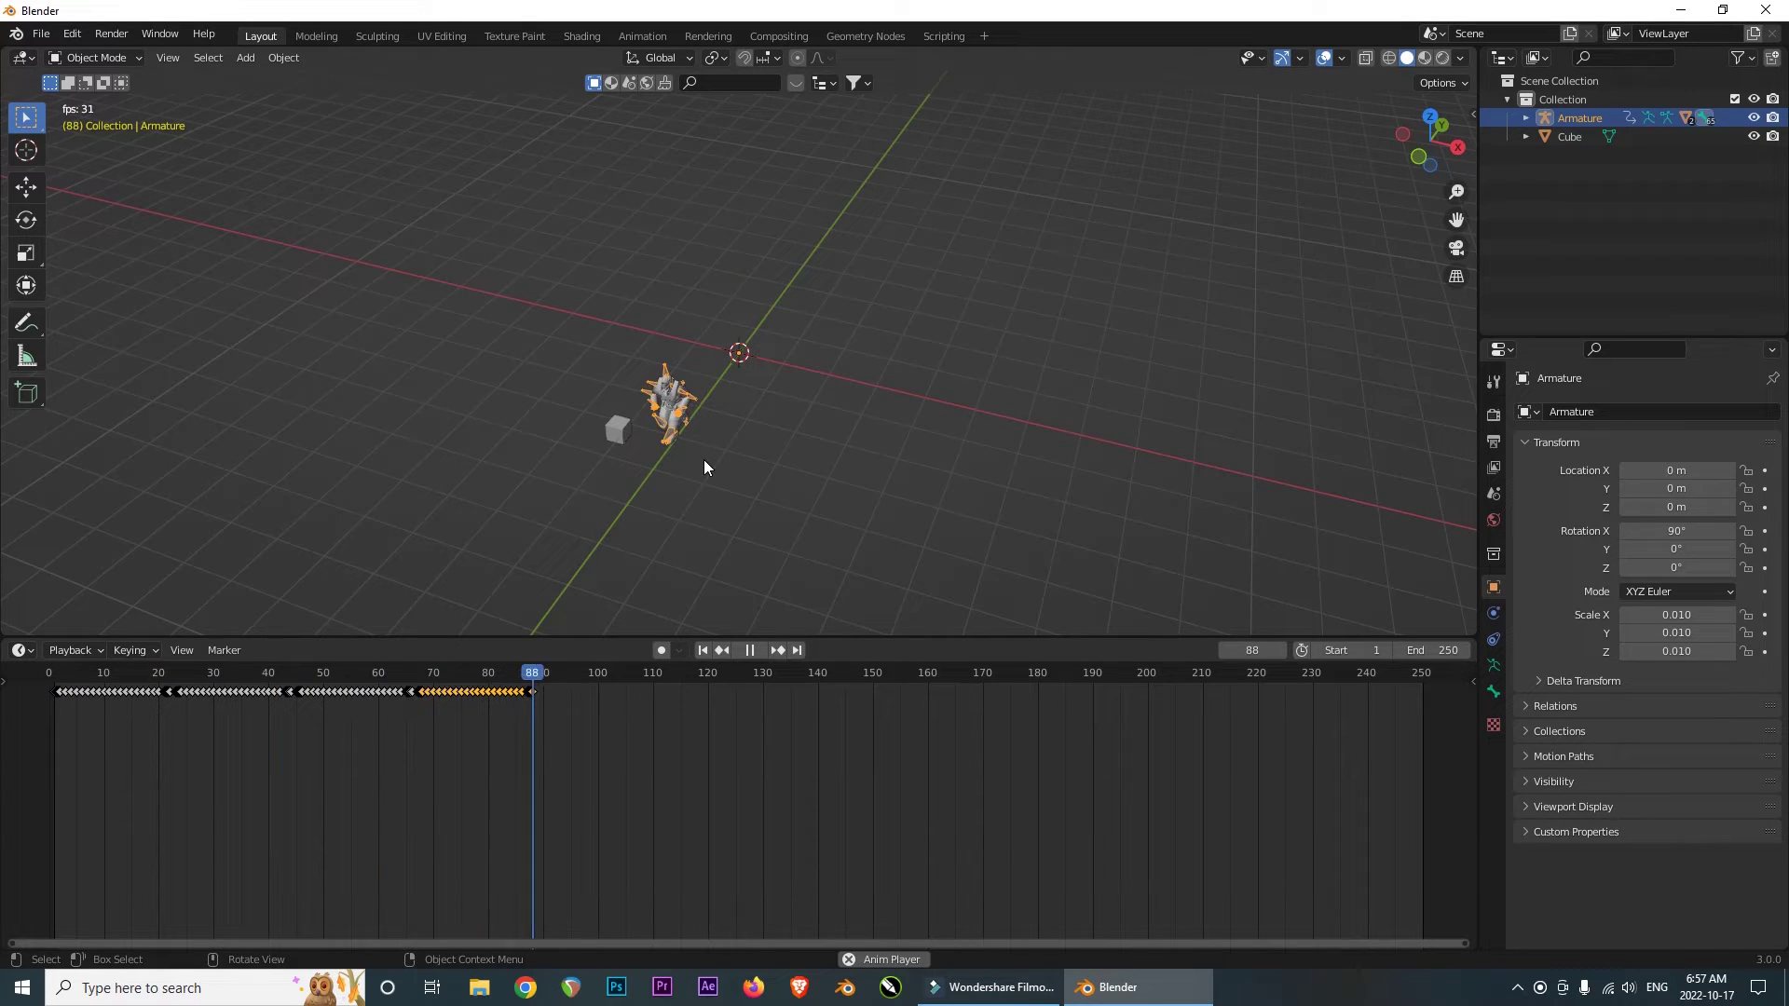
left_click_drag(665, 676, 24, 680)
key("space")
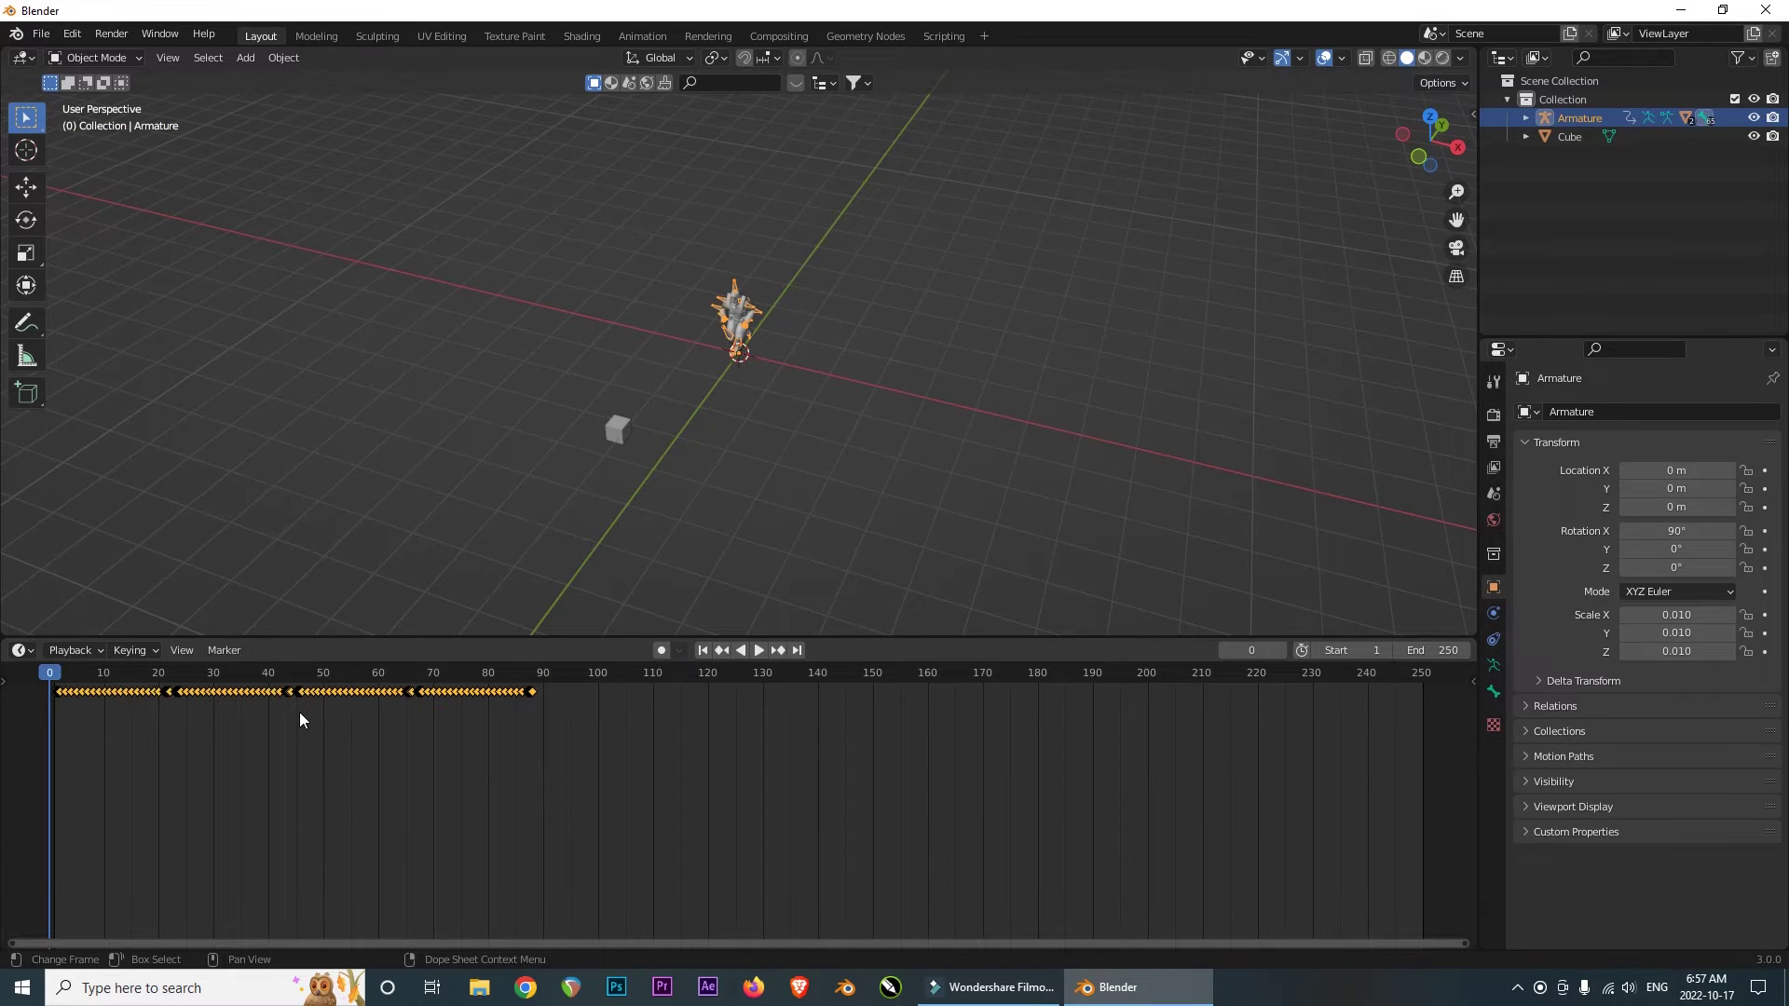
- Switch the timeline area to the Graph Editor and enlarge it upward
left_click(20, 651)
left_click(279, 724)
left_click(20, 650)
left_click(264, 743)
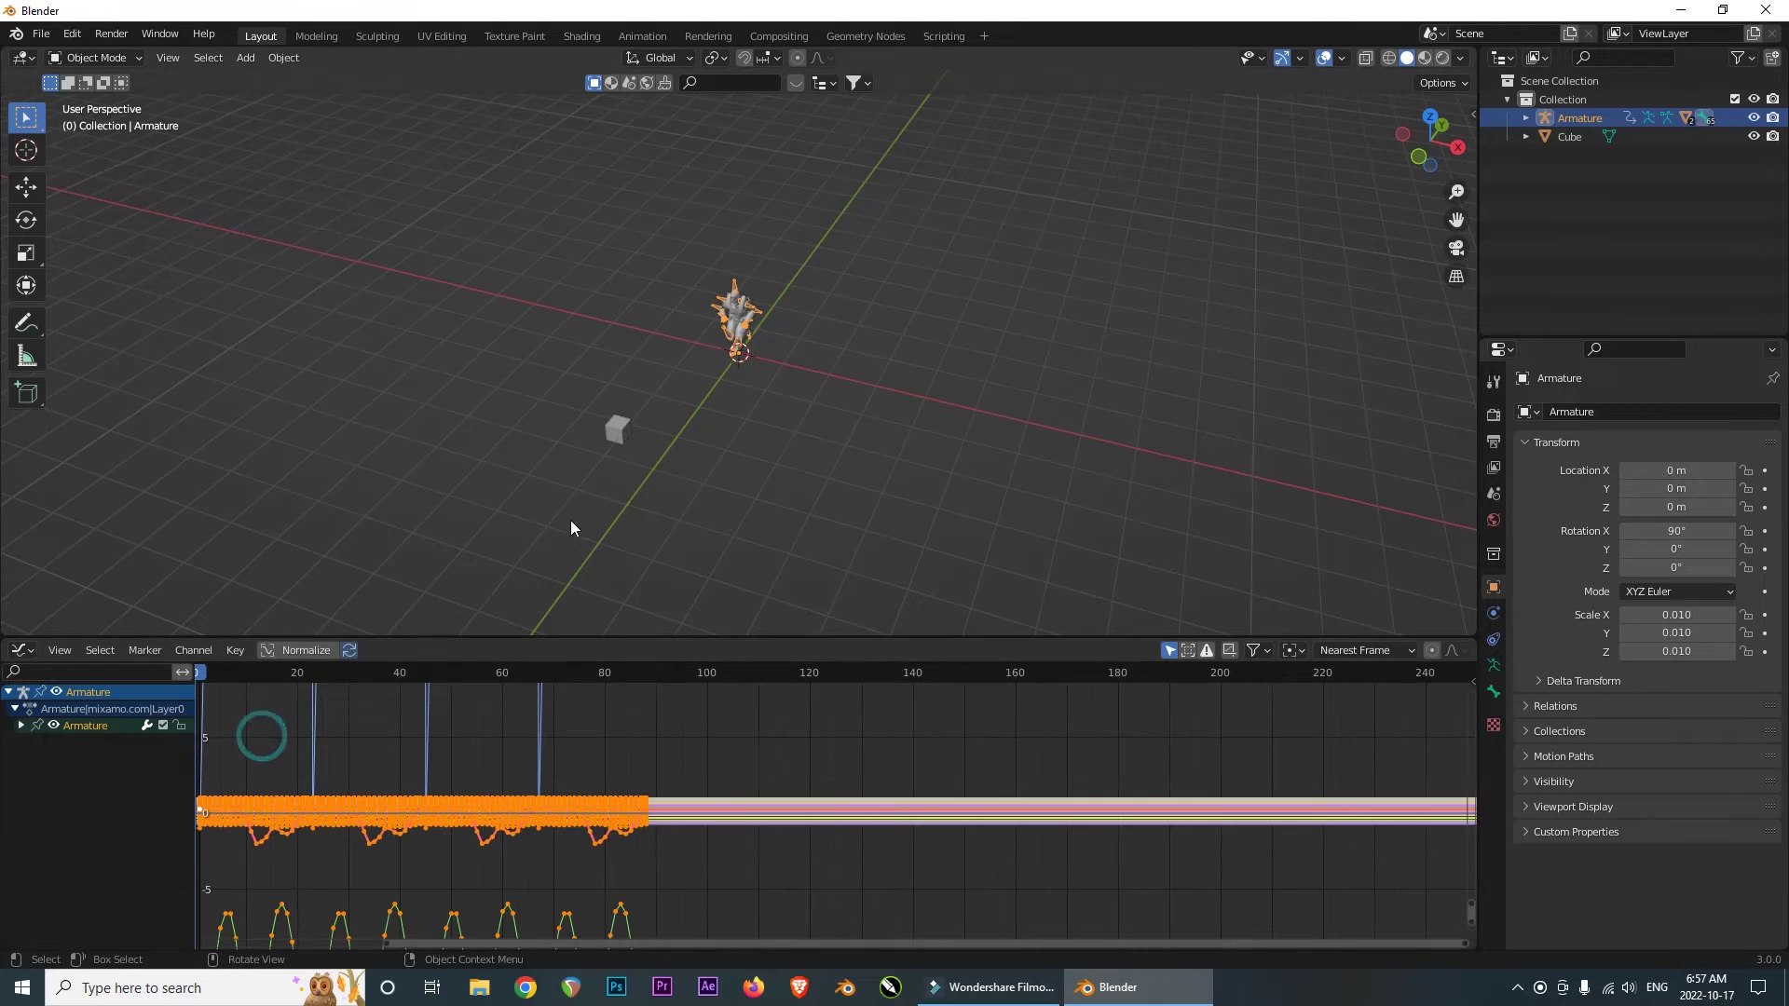
left_click_drag(664, 634, 695, 423)
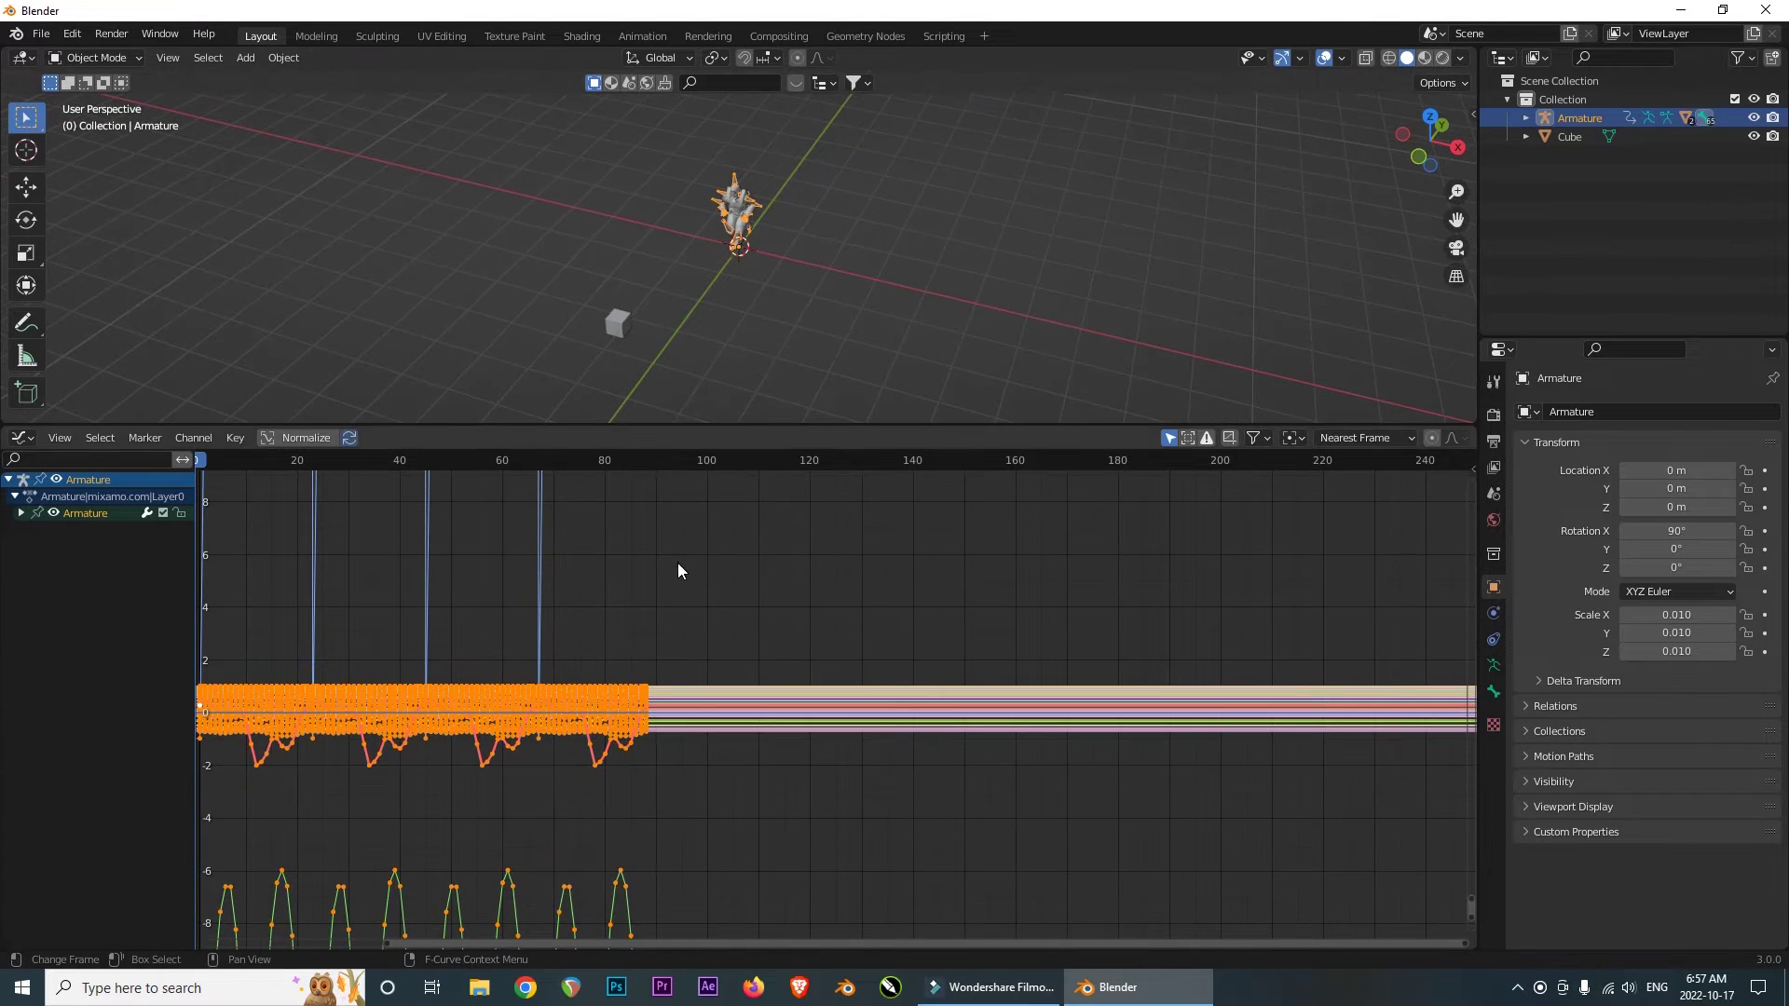
middle_click_drag(678, 572, 944, 747, "ctrl")
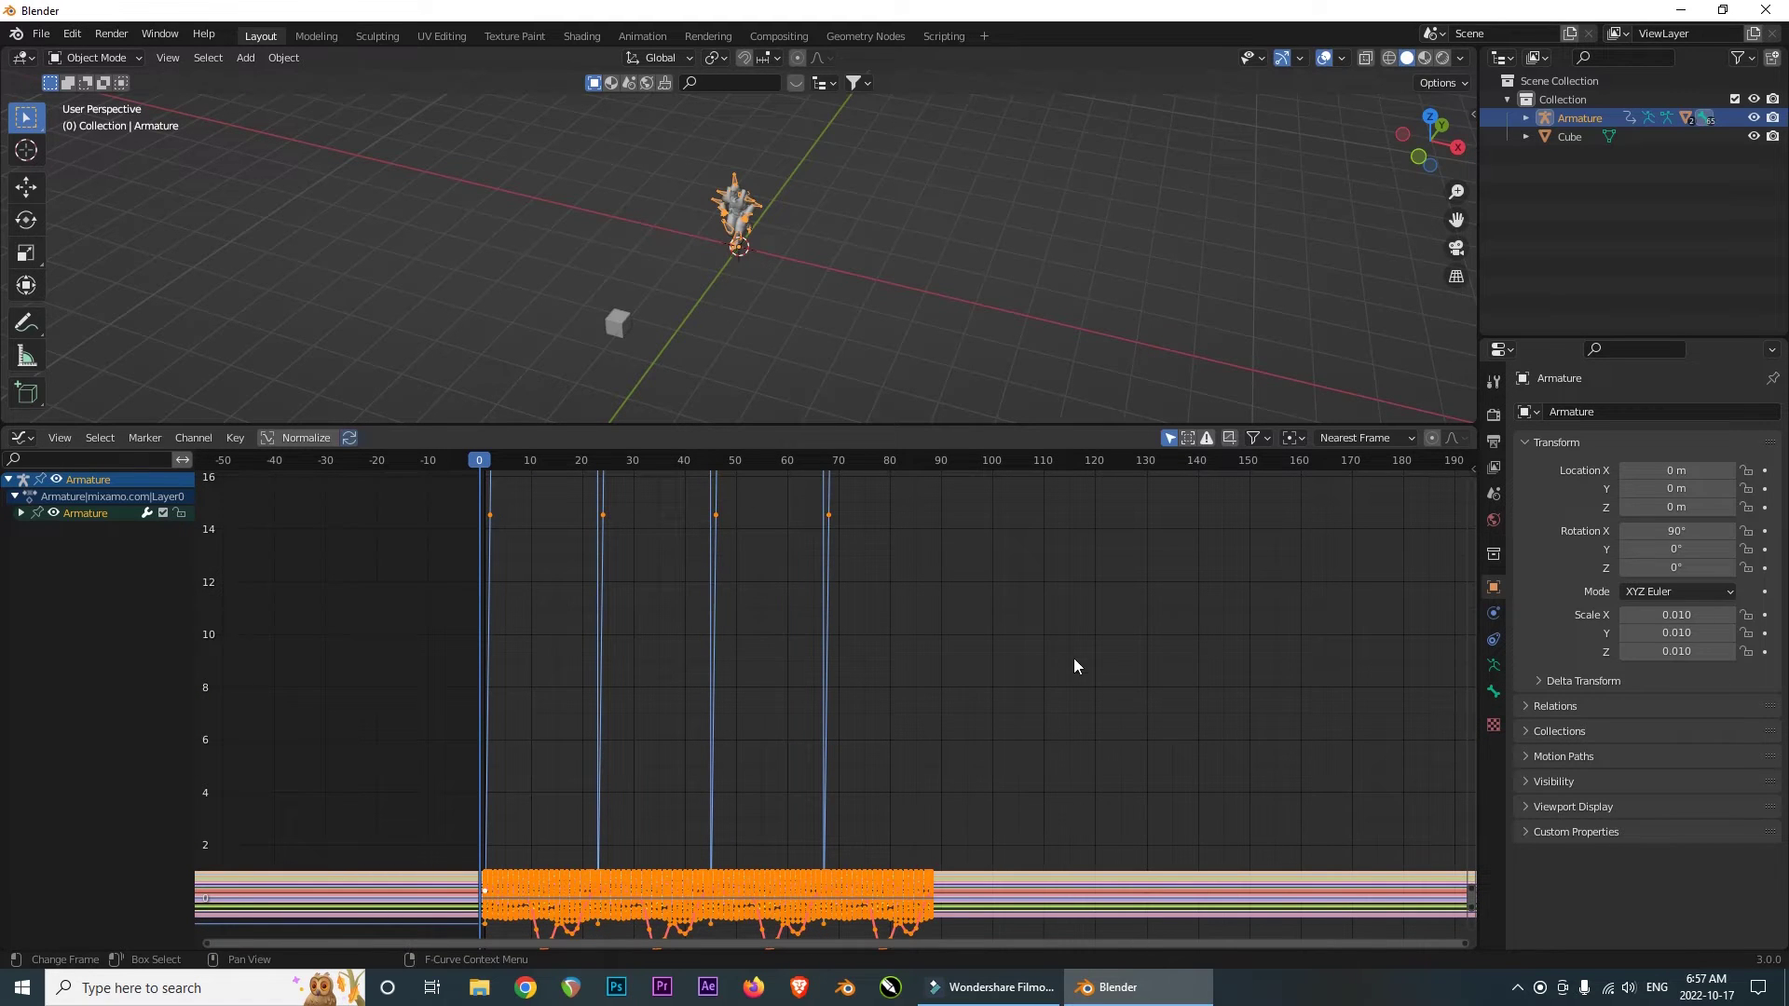
- Rescale the Graph Editor axes to frame the sawtooth location curve through frame 88
mouse_move(739, 609)
middle_mouse_down("ctrl")
mouse_move(718, 683)
mouse_move(711, 658)
mouse_move(644, 692)
mouse_move(624, 671)
mouse_move(734, 628)
middle_mouse_up("ctrl")
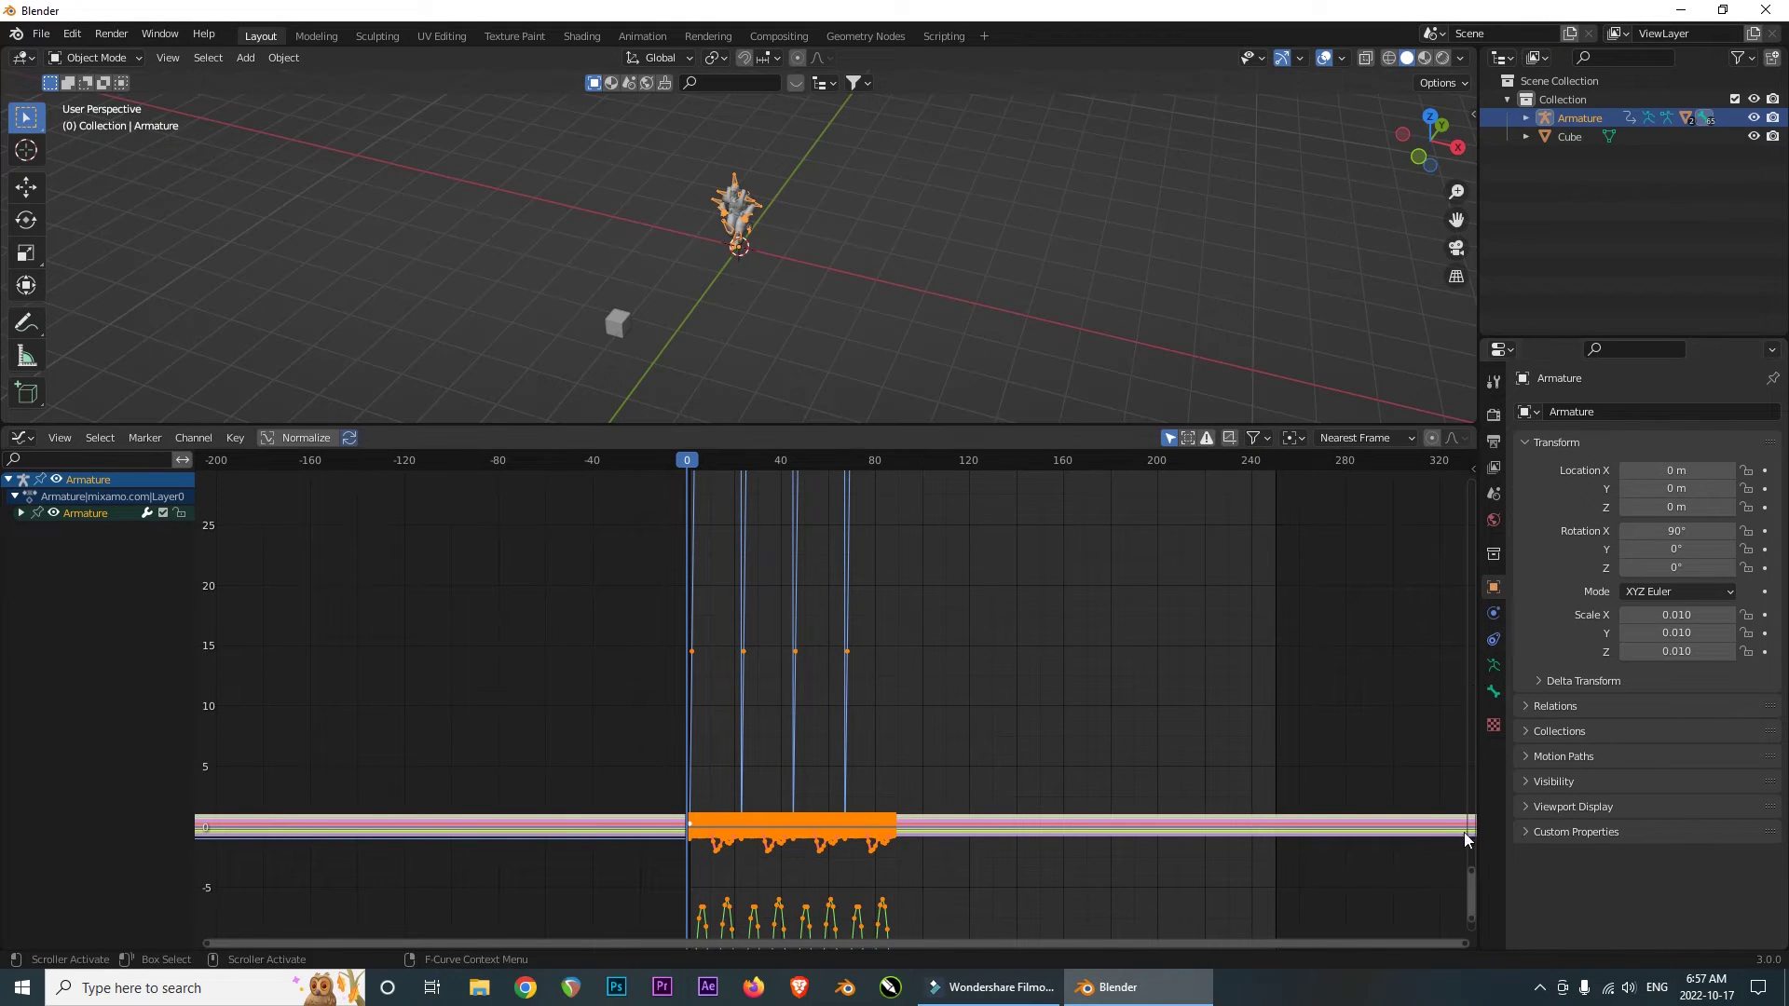
left_click_drag(1472, 870, 1479, 79)
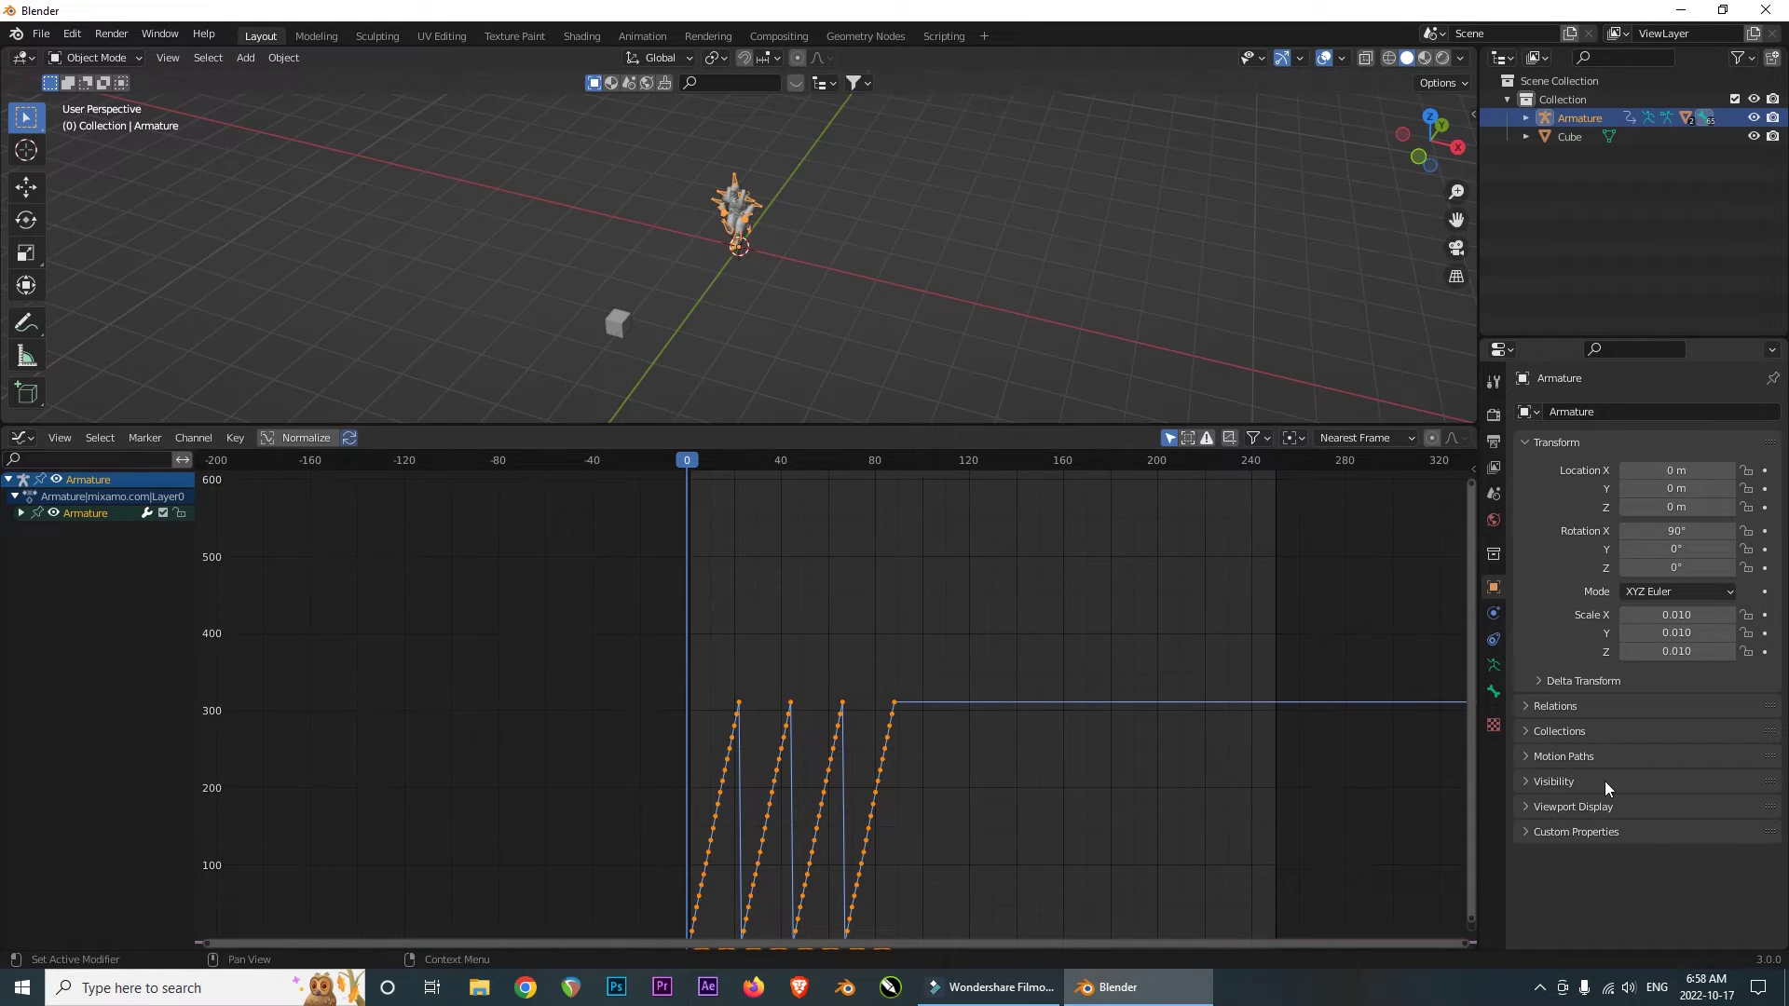
left_click_drag(1467, 943, 1370, 943)
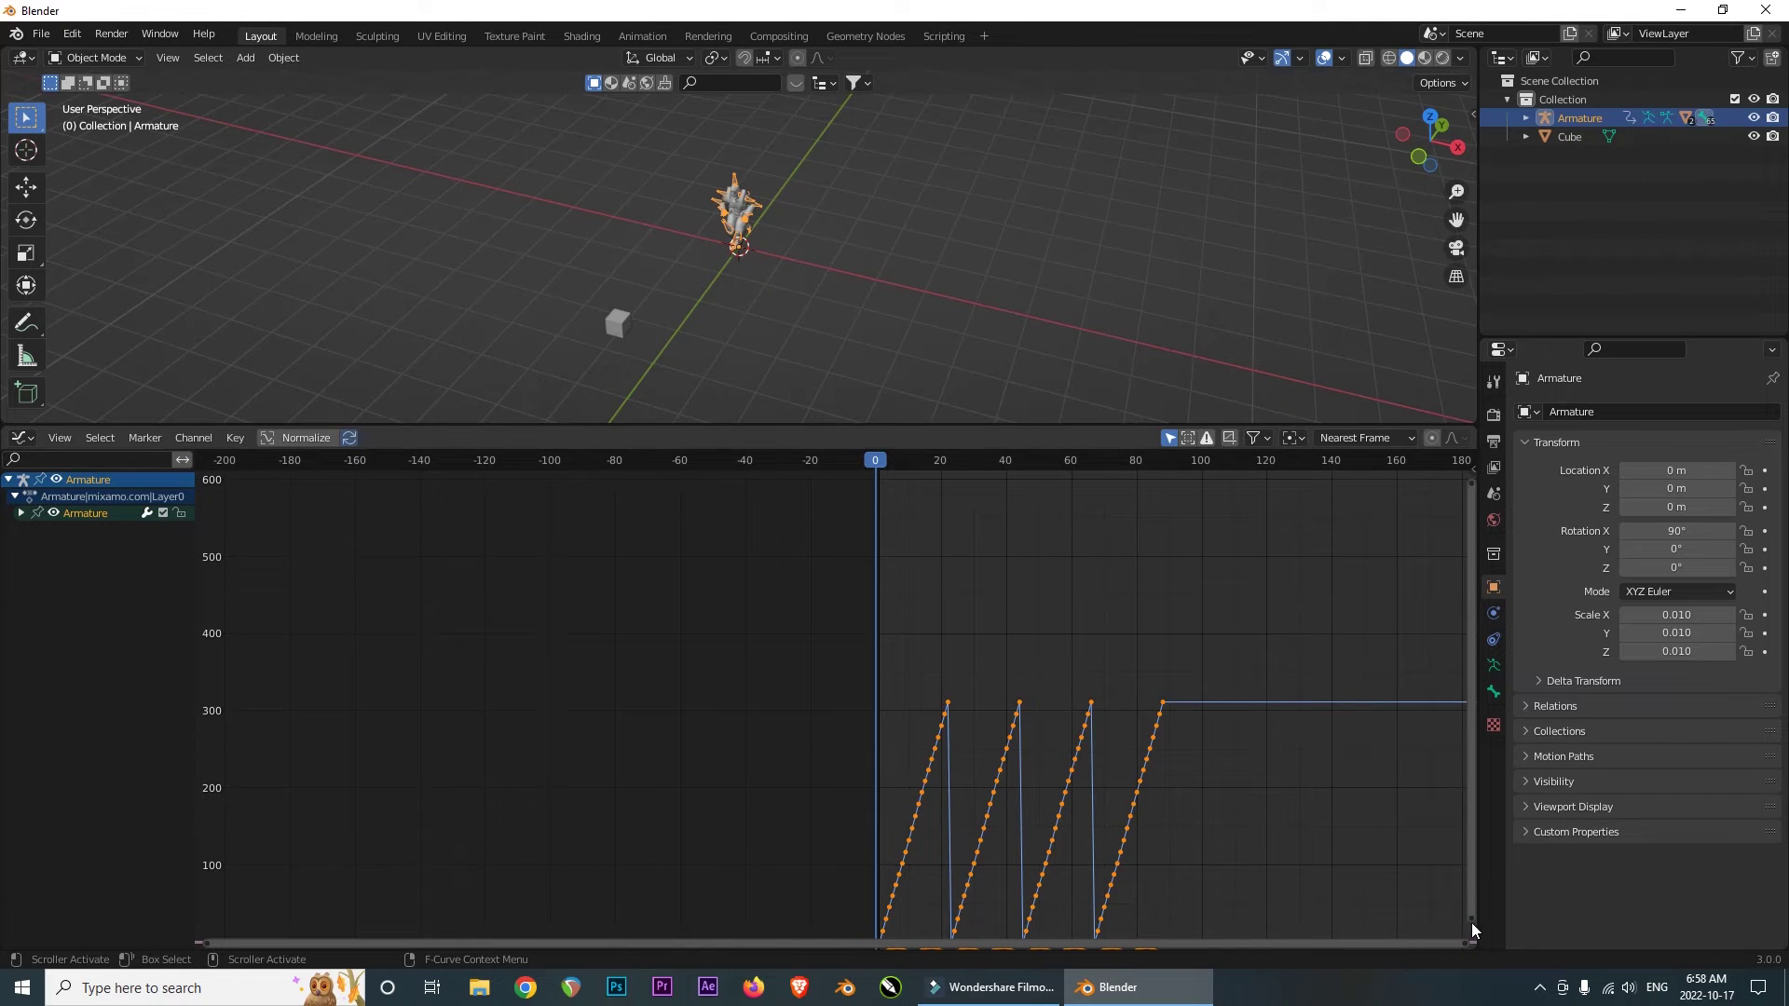
left_click_drag(1473, 921, 1472, 916)
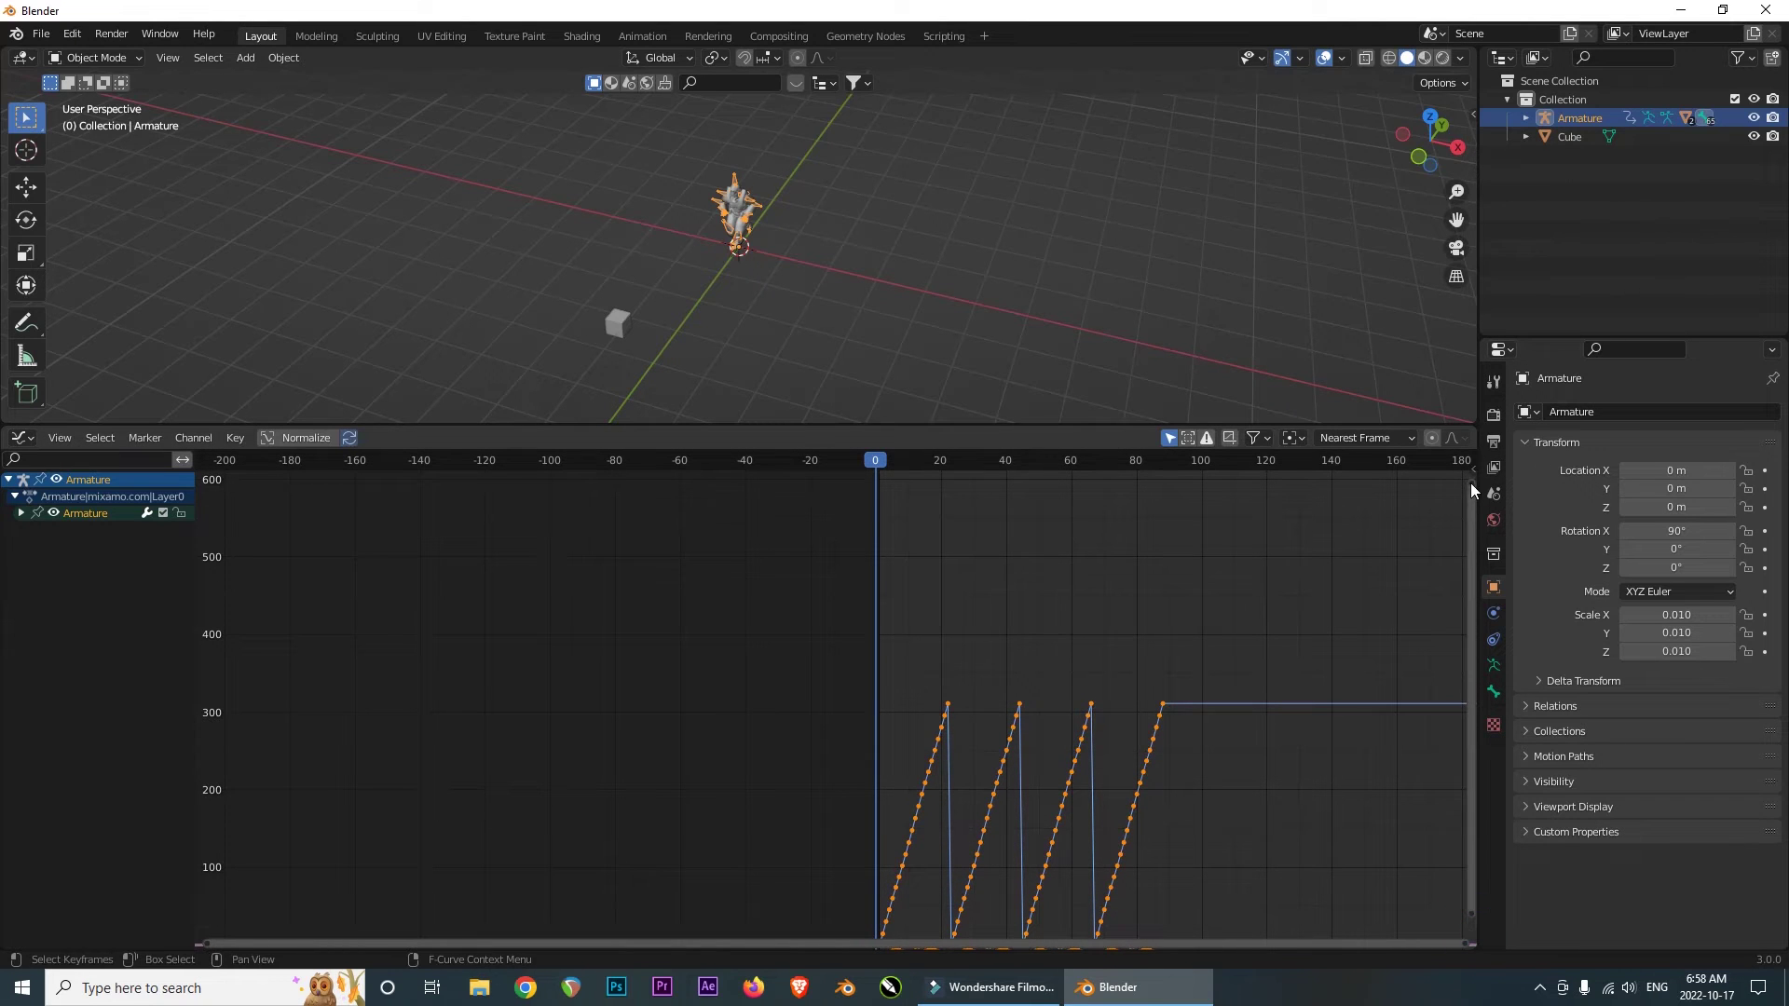
left_click_drag(1471, 483, 1468, 559)
middle_click_drag(1153, 718, 1089, 603)
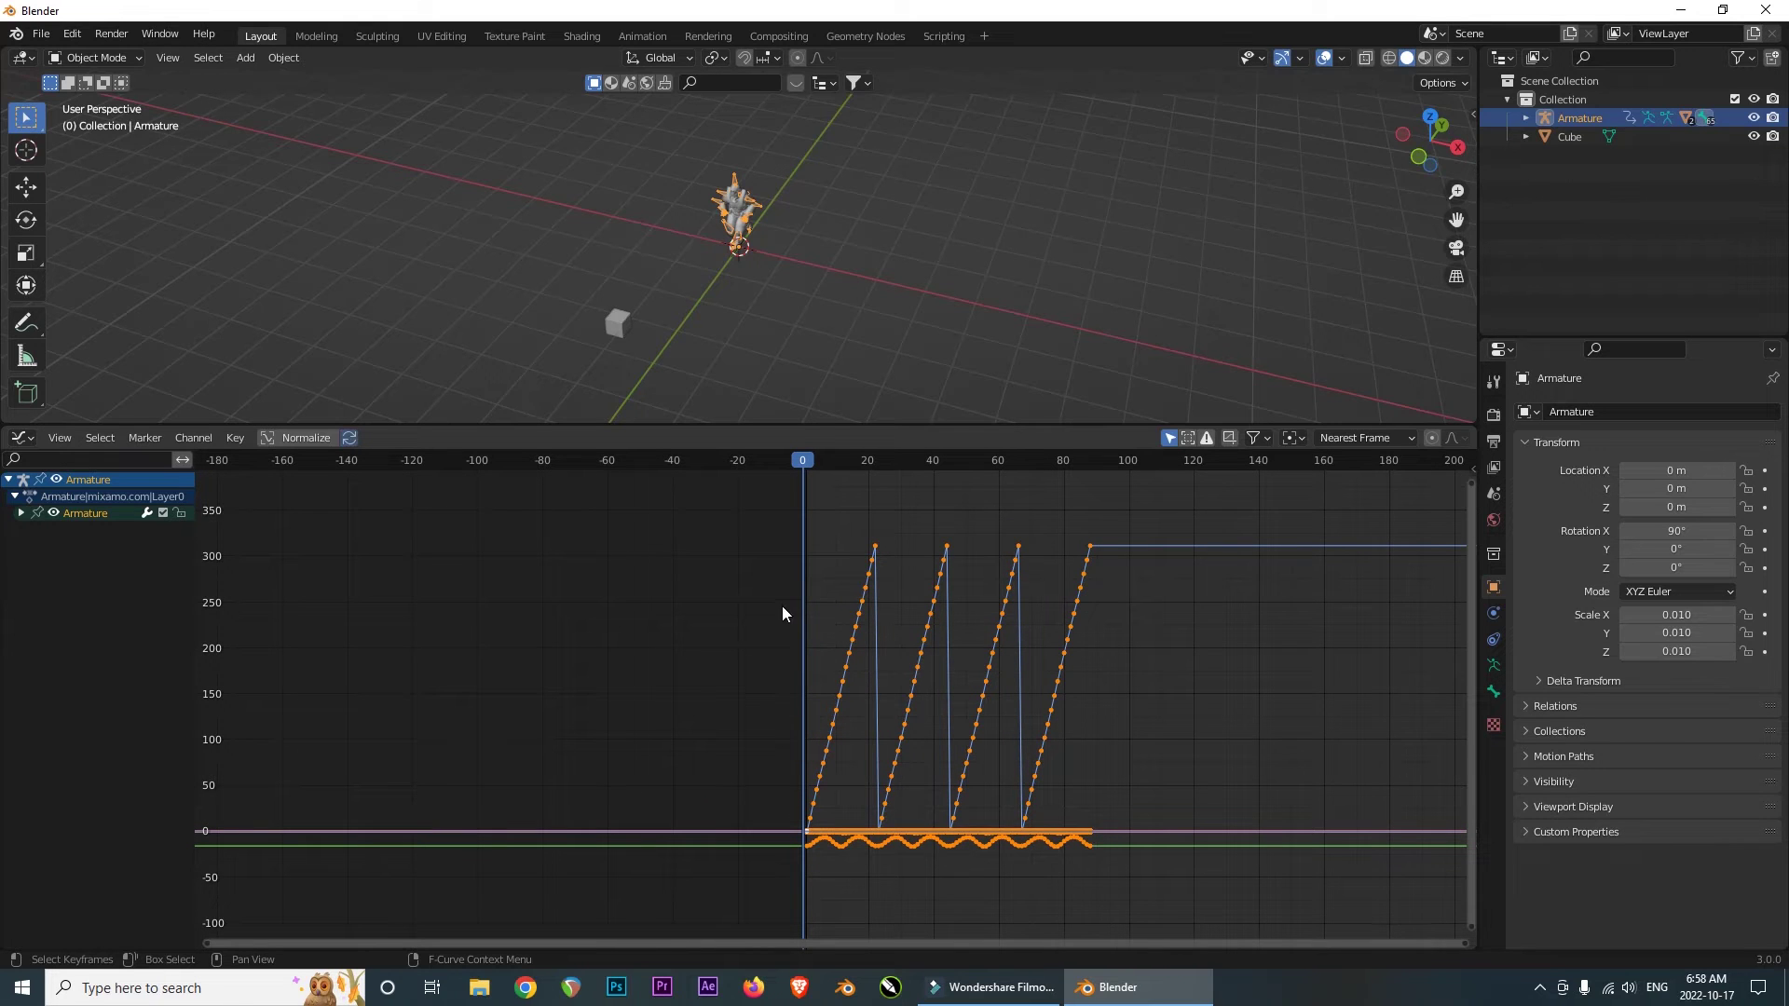
- Select all keyframes of the ramp curve, then cancel an attempted move
left_click_drag(786, 651, 857, 692)
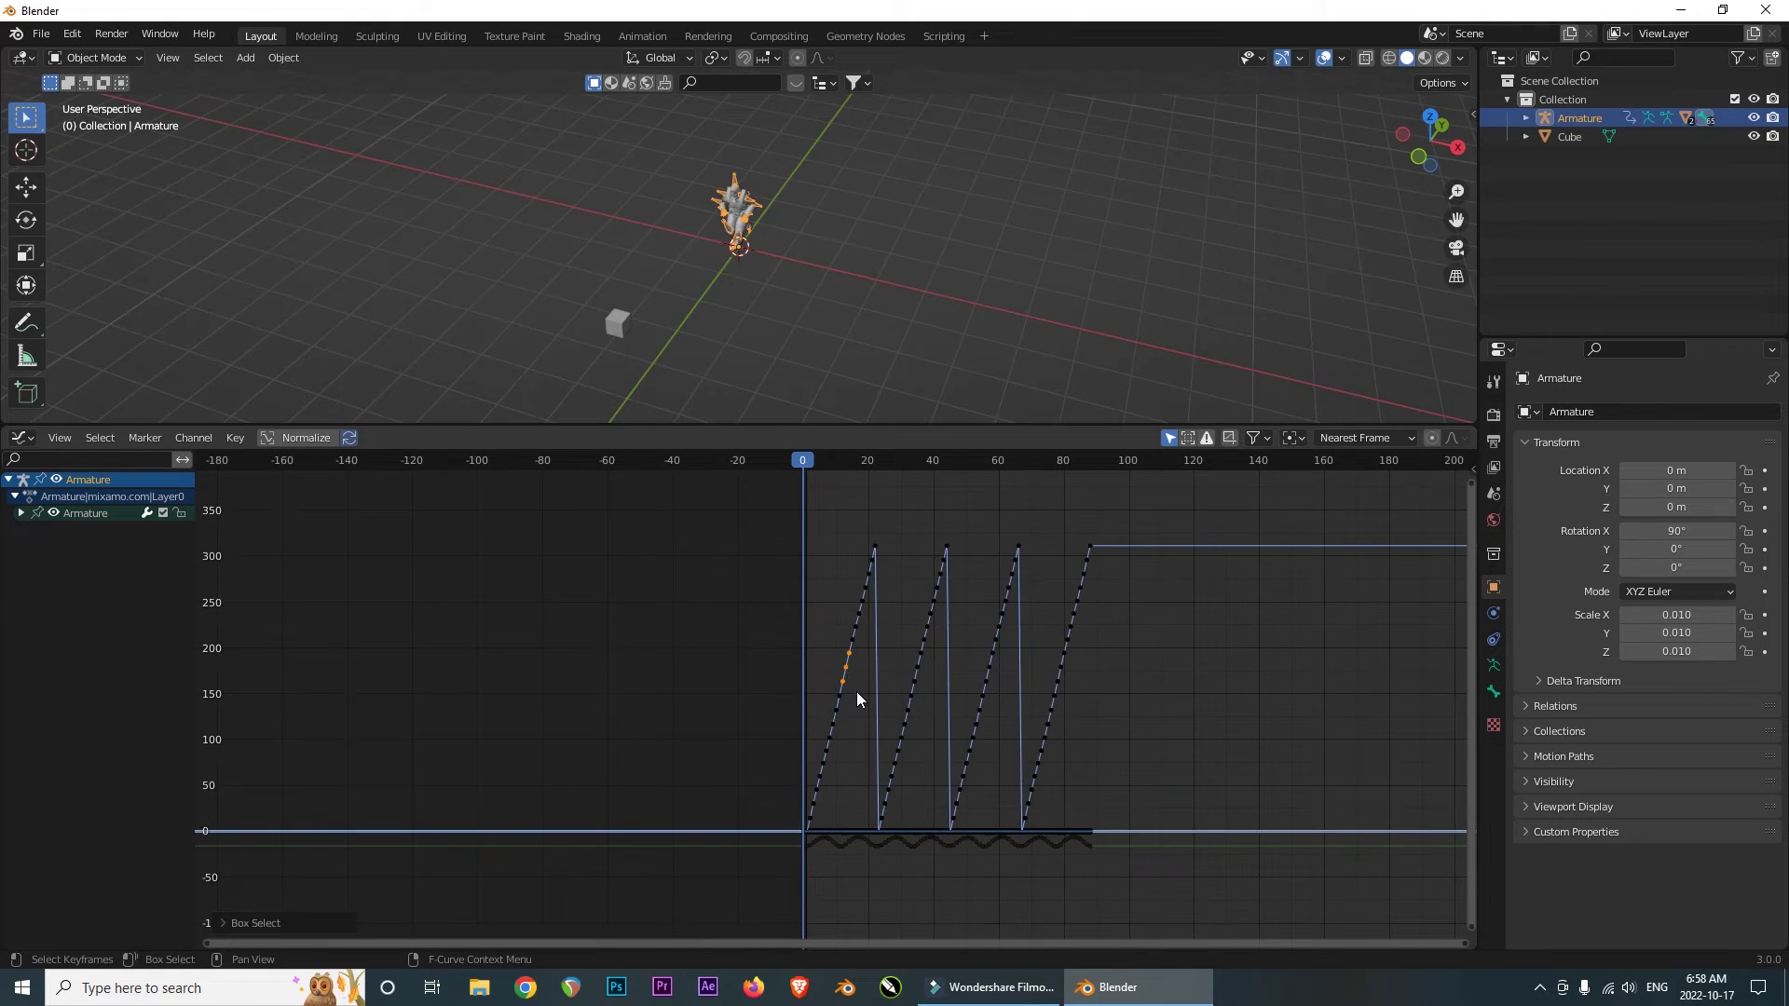
key("a")
key("g")
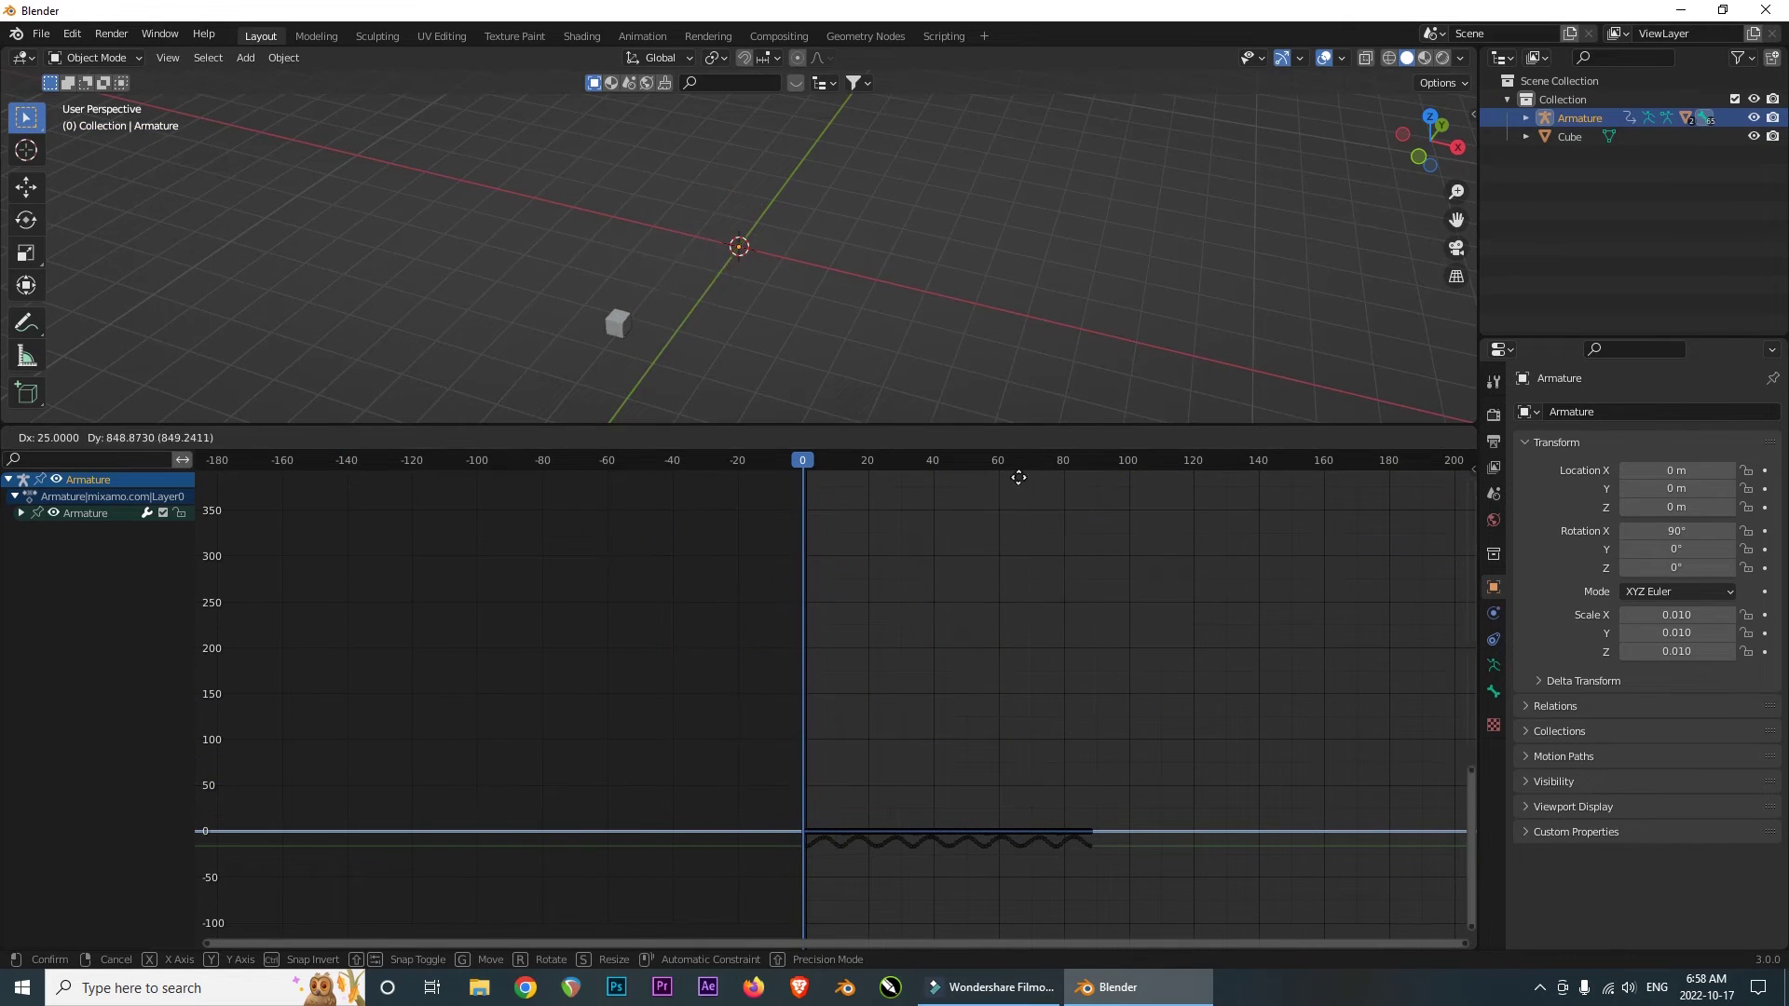
right_click(1008, 526)
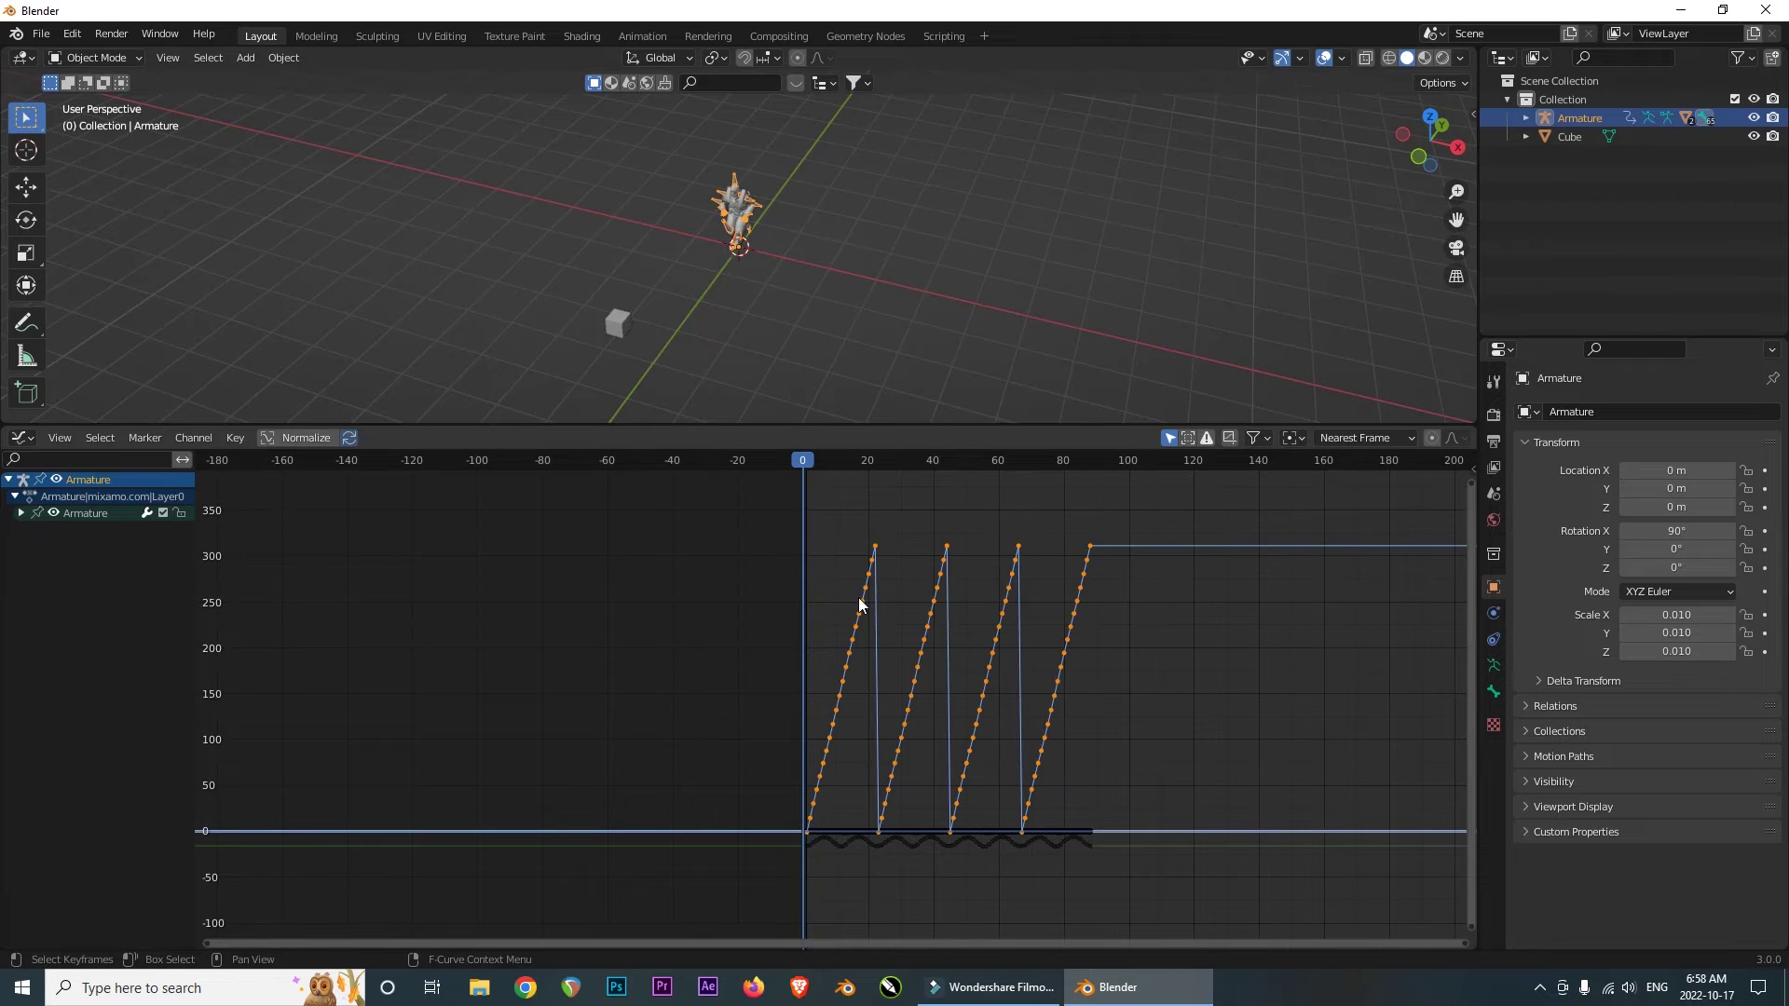
- Deselect the first ramp's keyframes and raise the later ramps about 314 units
left_click_drag(733, 517, 885, 695, "ctrl")
left_click_drag(726, 627, 850, 843, "ctrl")
key("g")
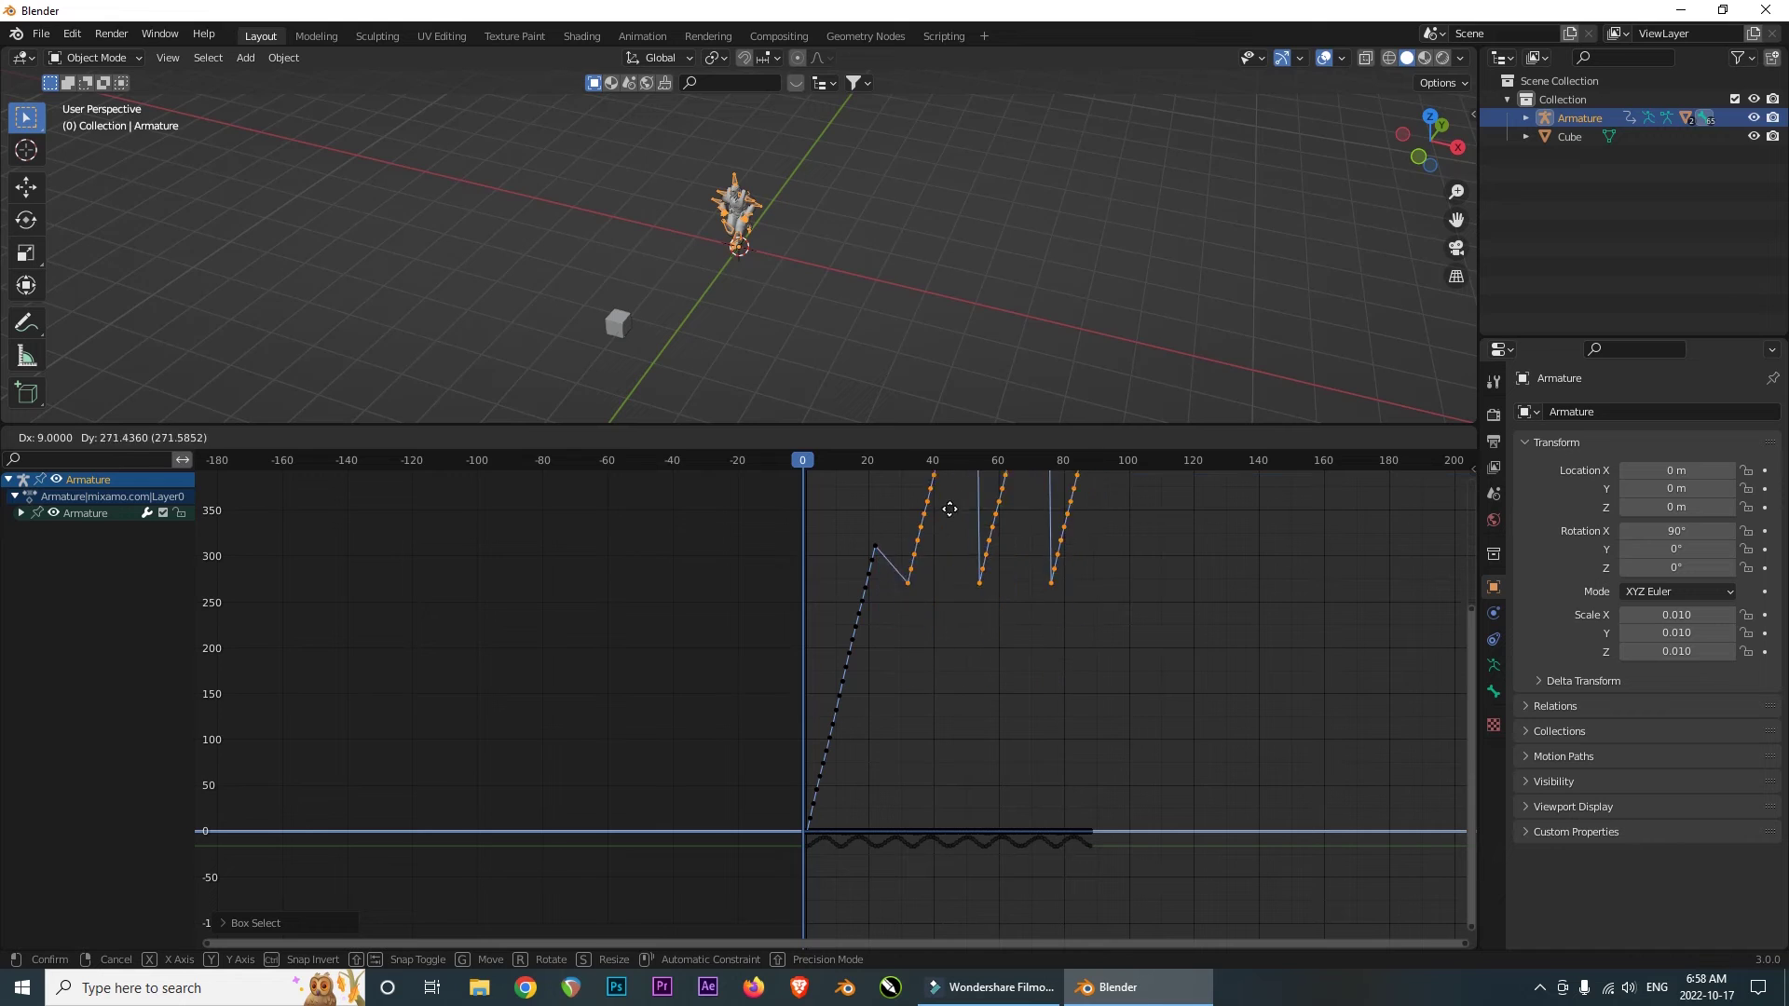
left_click(924, 470)
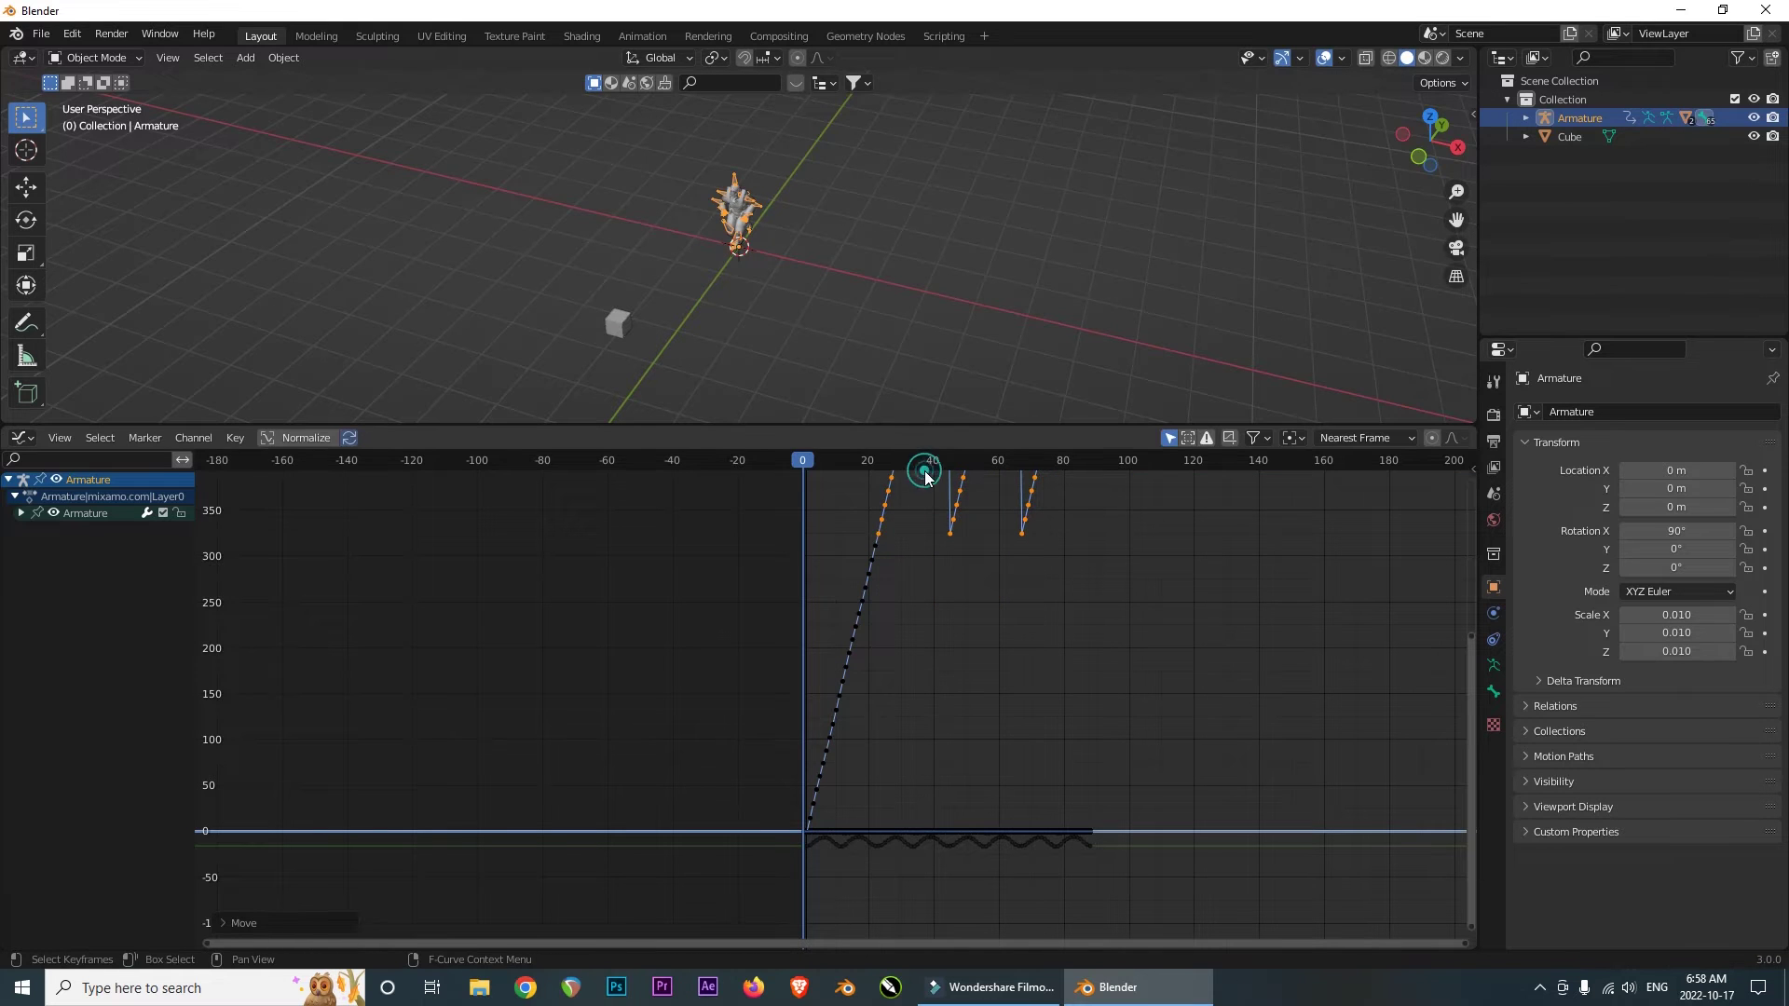
scroll(881, 520, "up", 5)
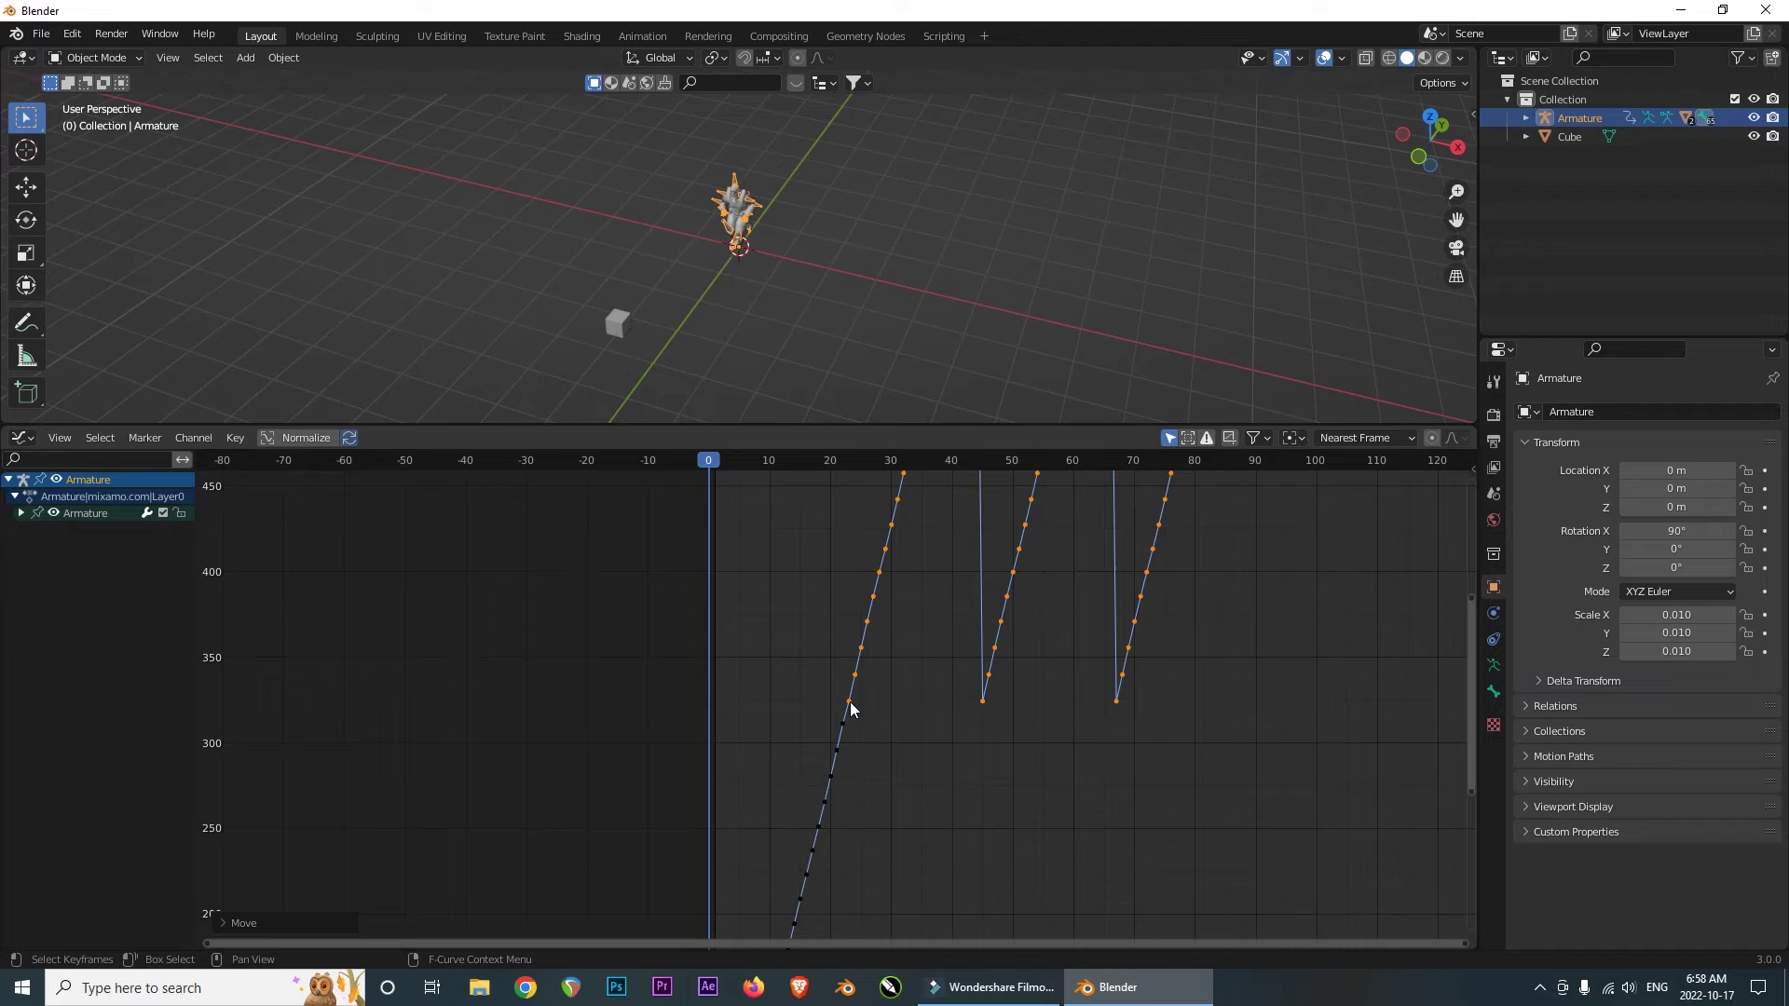
scroll(850, 708, "up", 3)
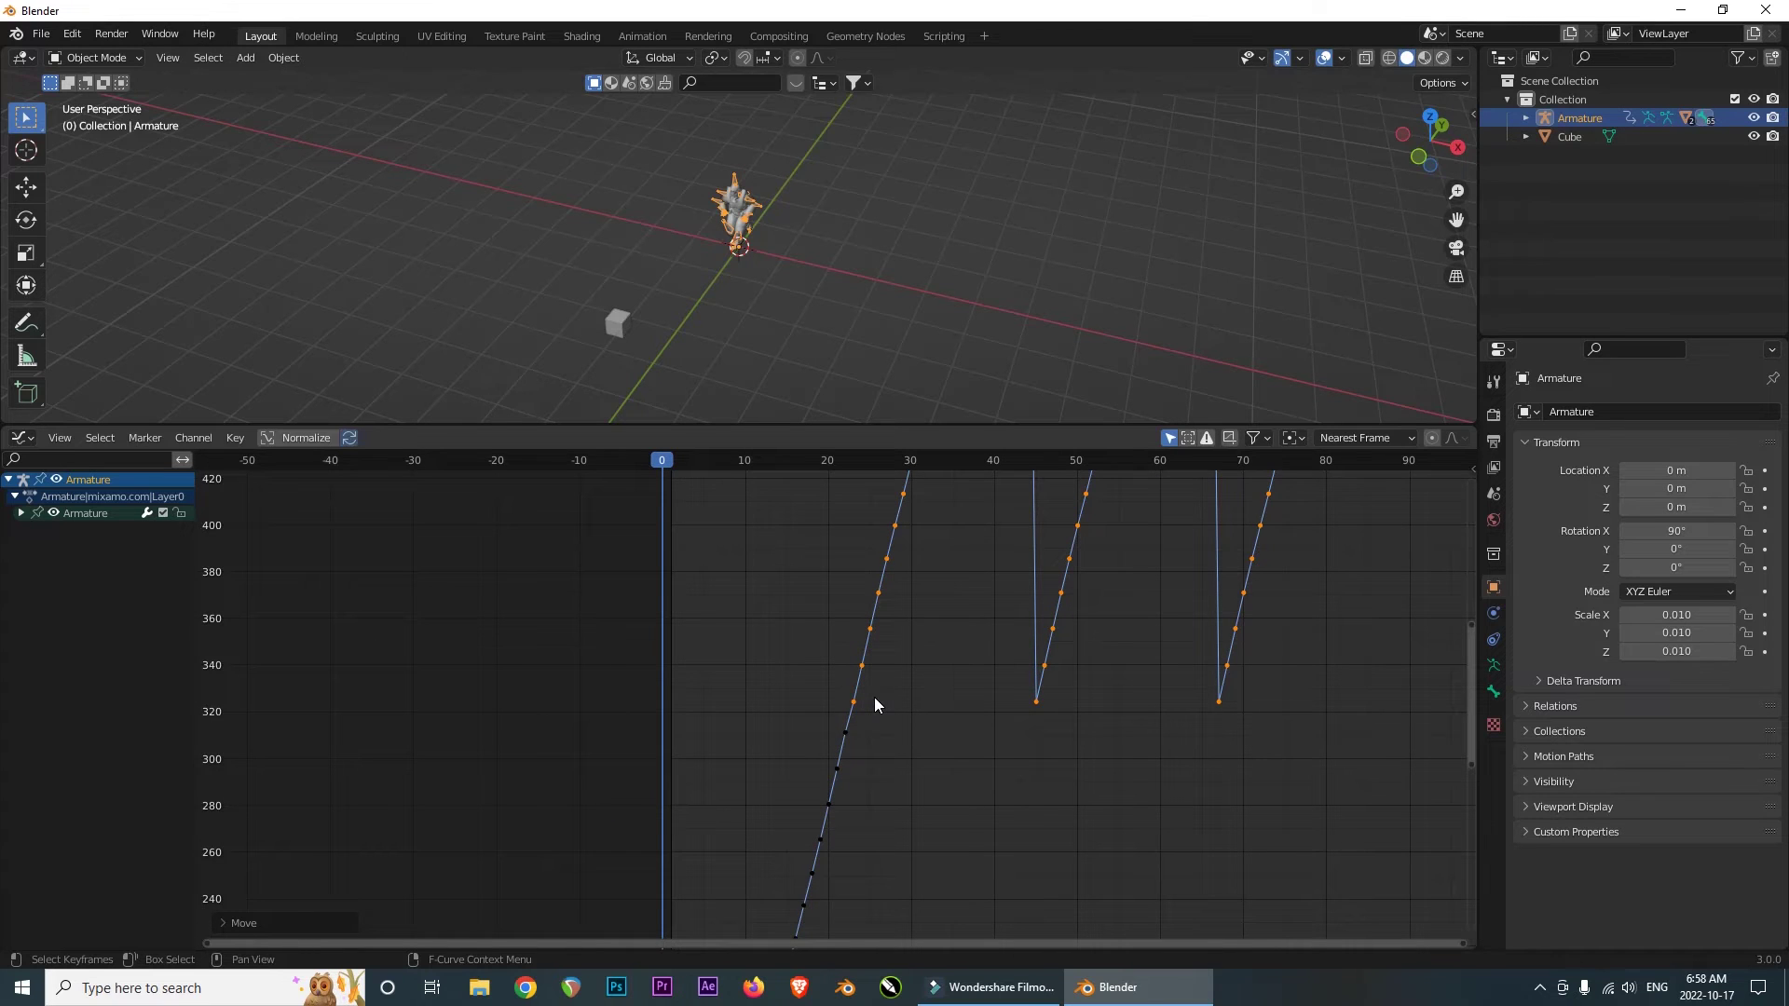
scroll(874, 705, "up", 3)
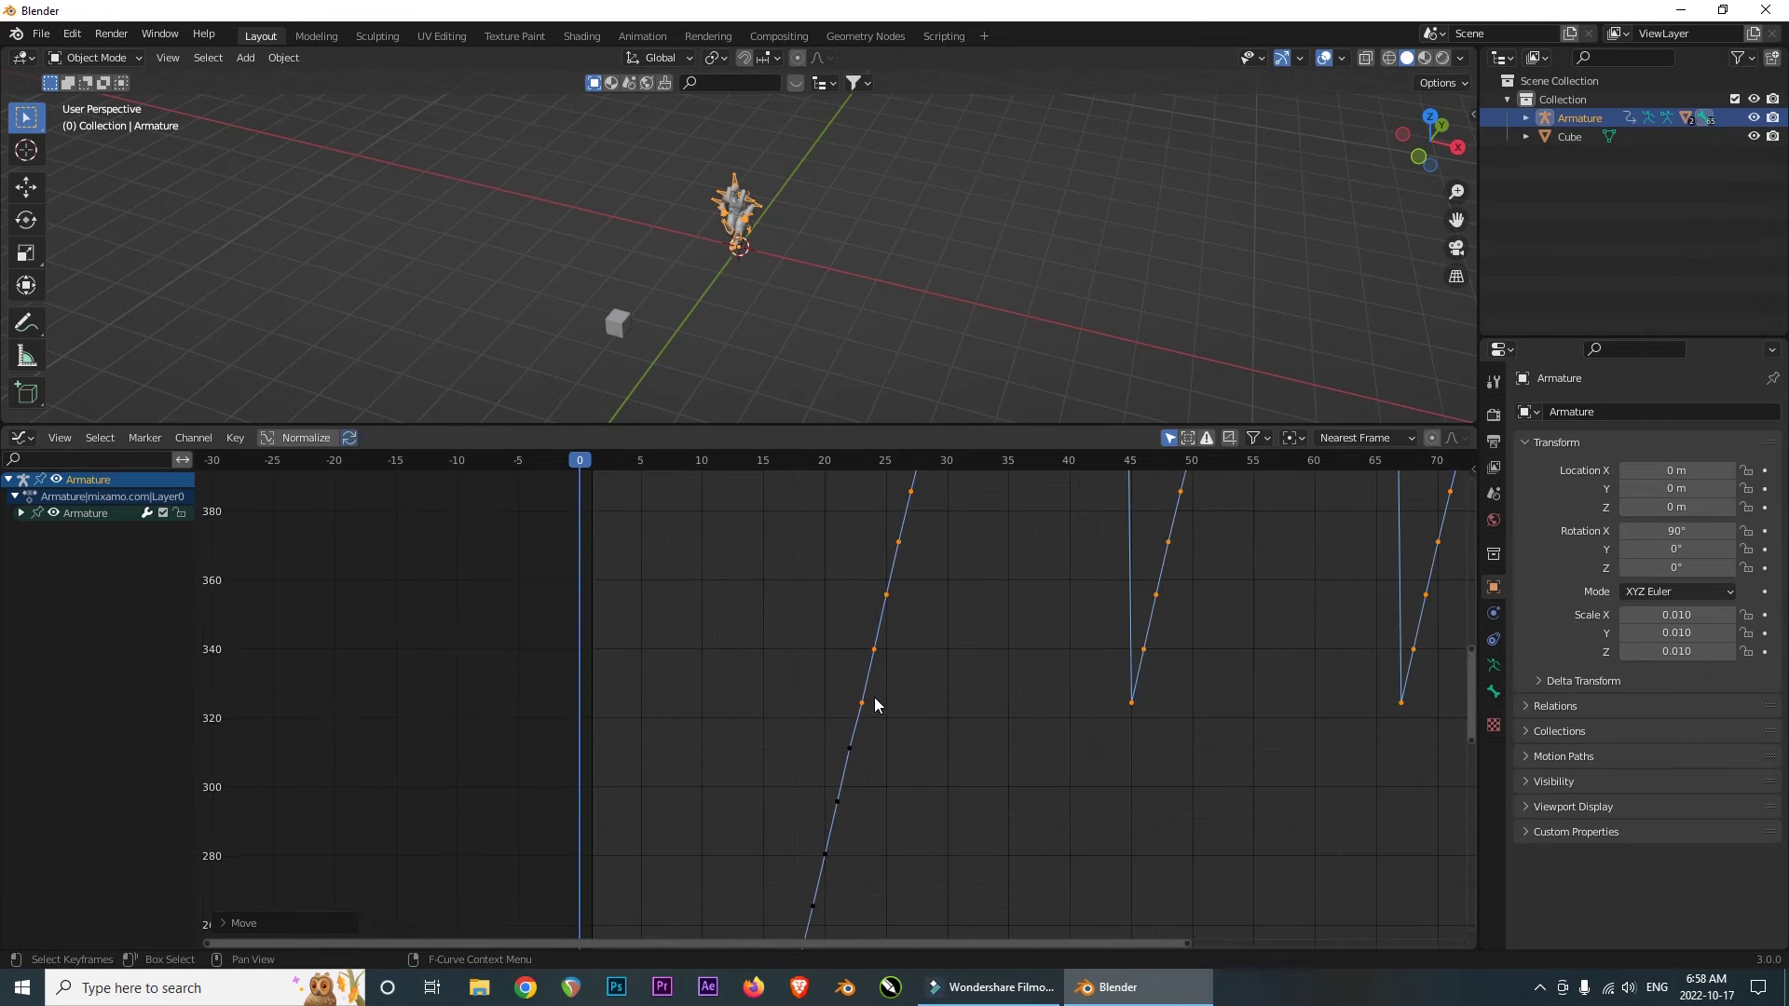
- Nudge the later ramps' keyframes slightly higher
key("g")
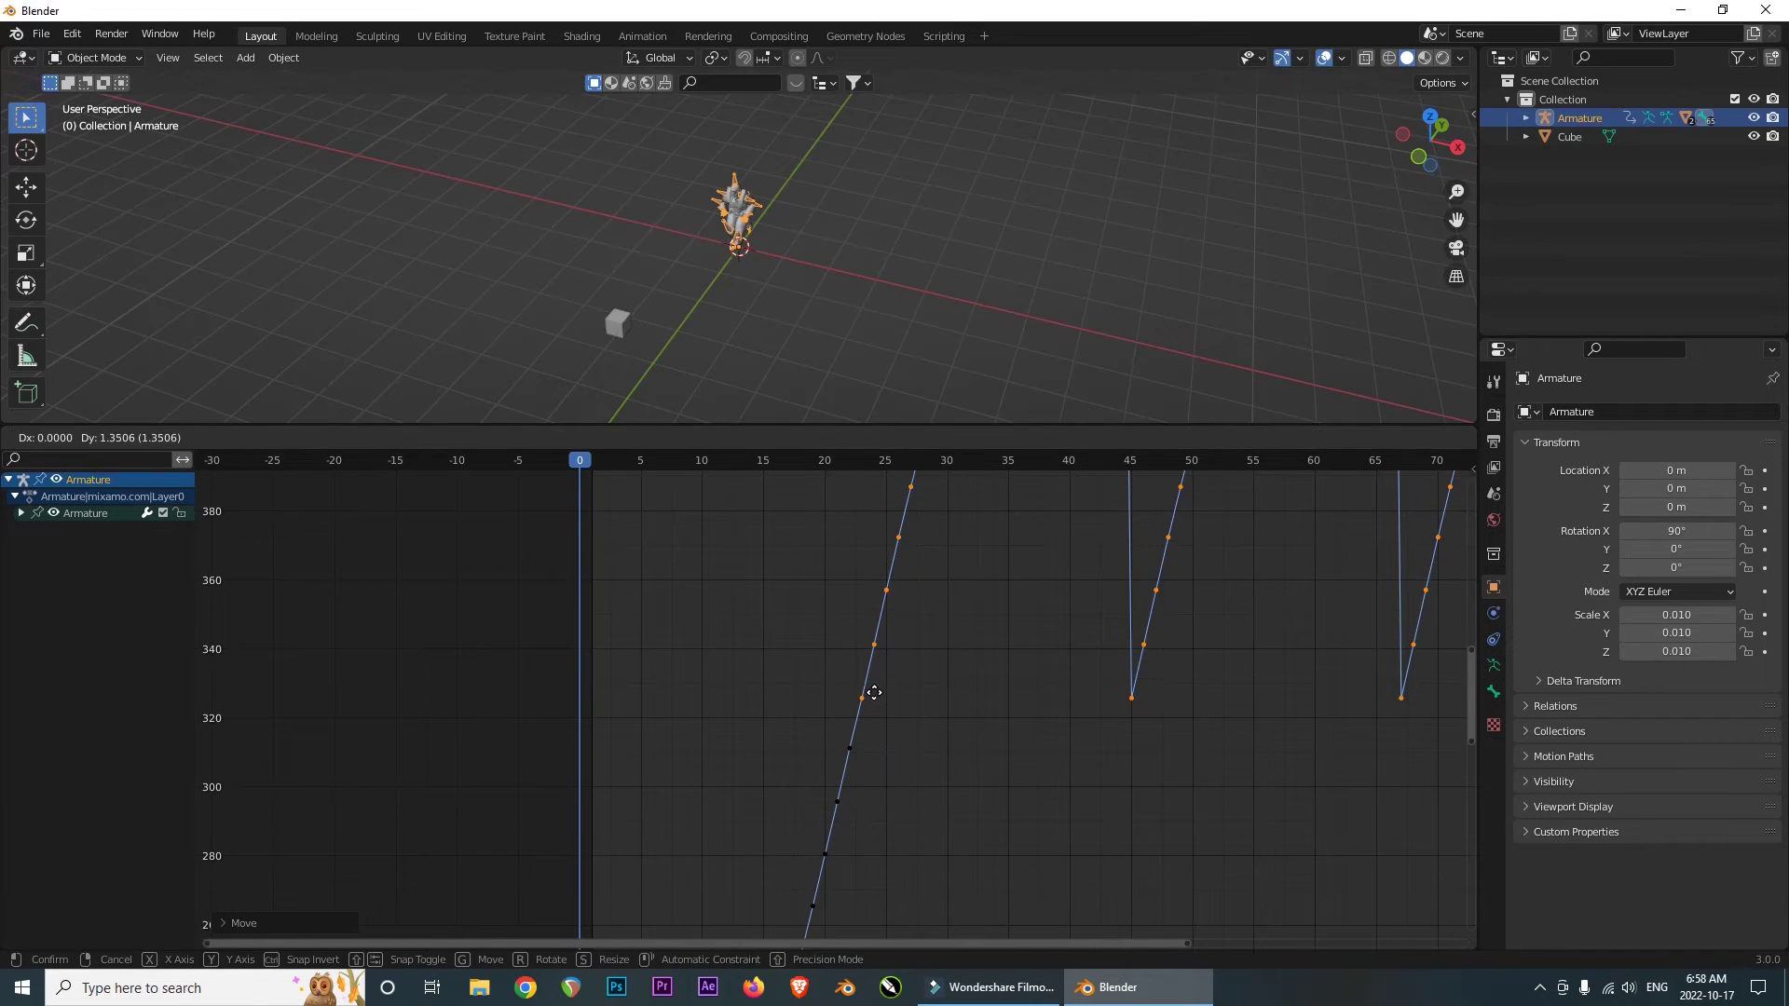
left_click(875, 699)
scroll(892, 678, "down", 8)
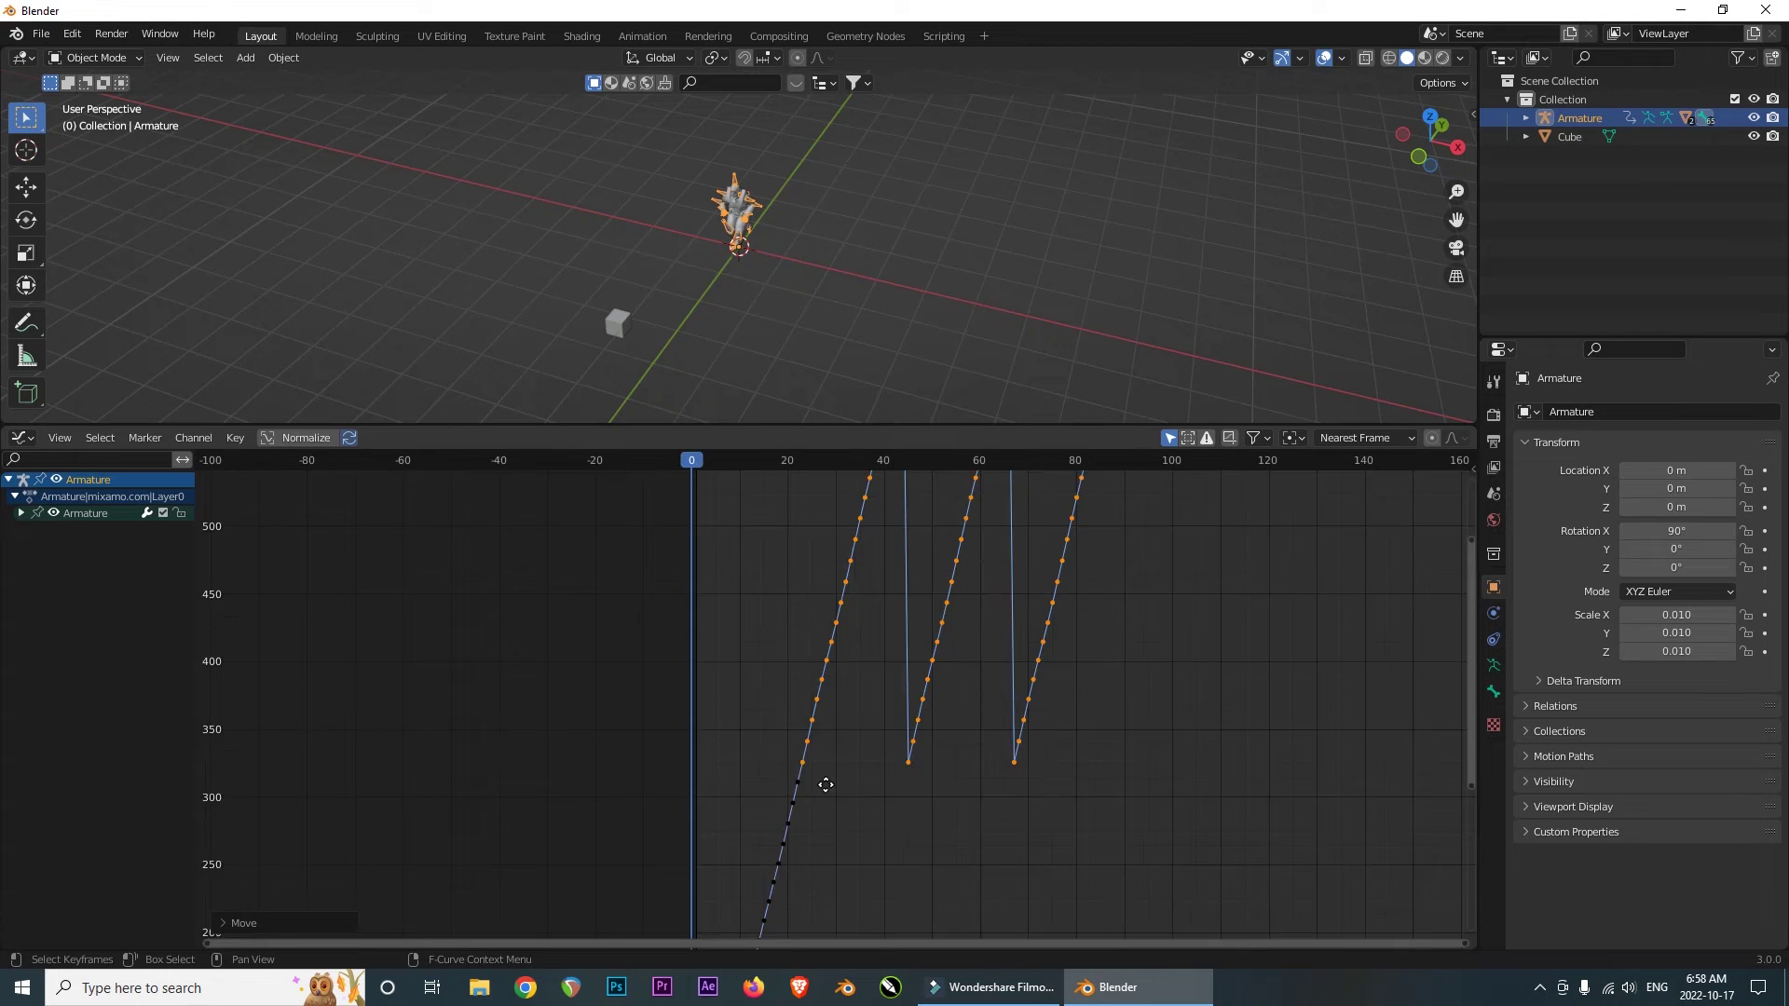
scroll(823, 780, "down", 3)
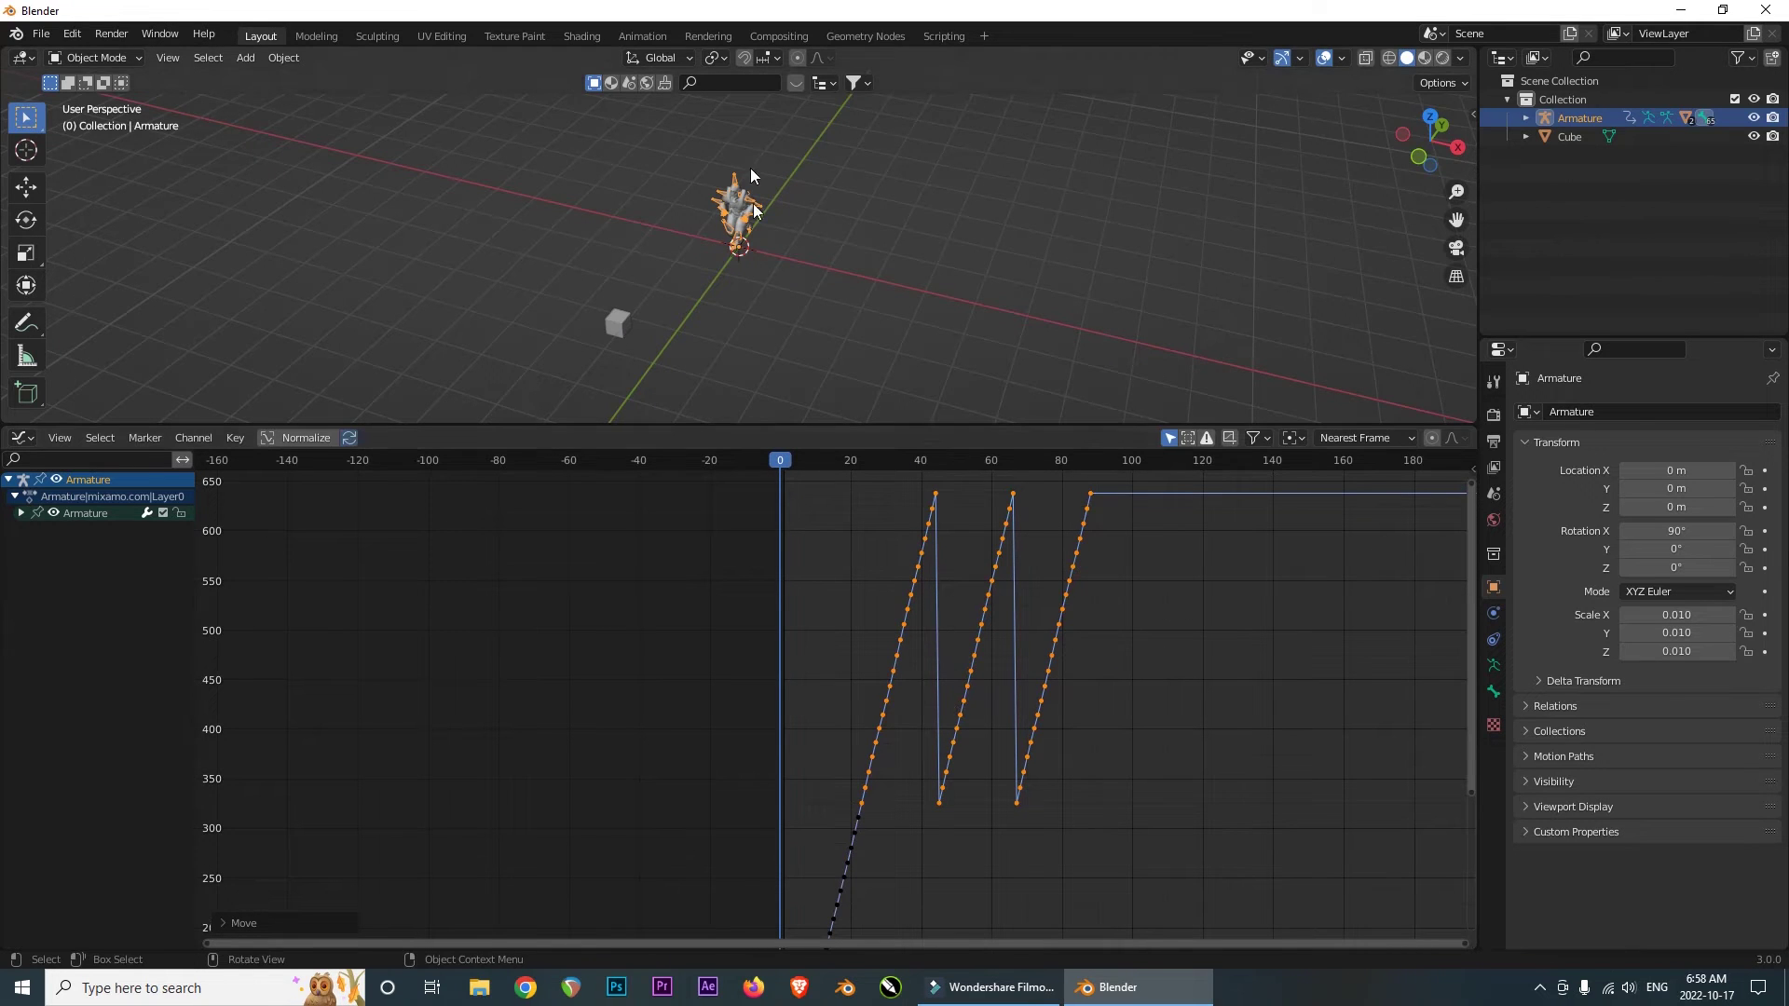
- Play and scrub the run to about frame 69 from a side view
middle_click_drag(753, 203, 875, 260)
key("space")
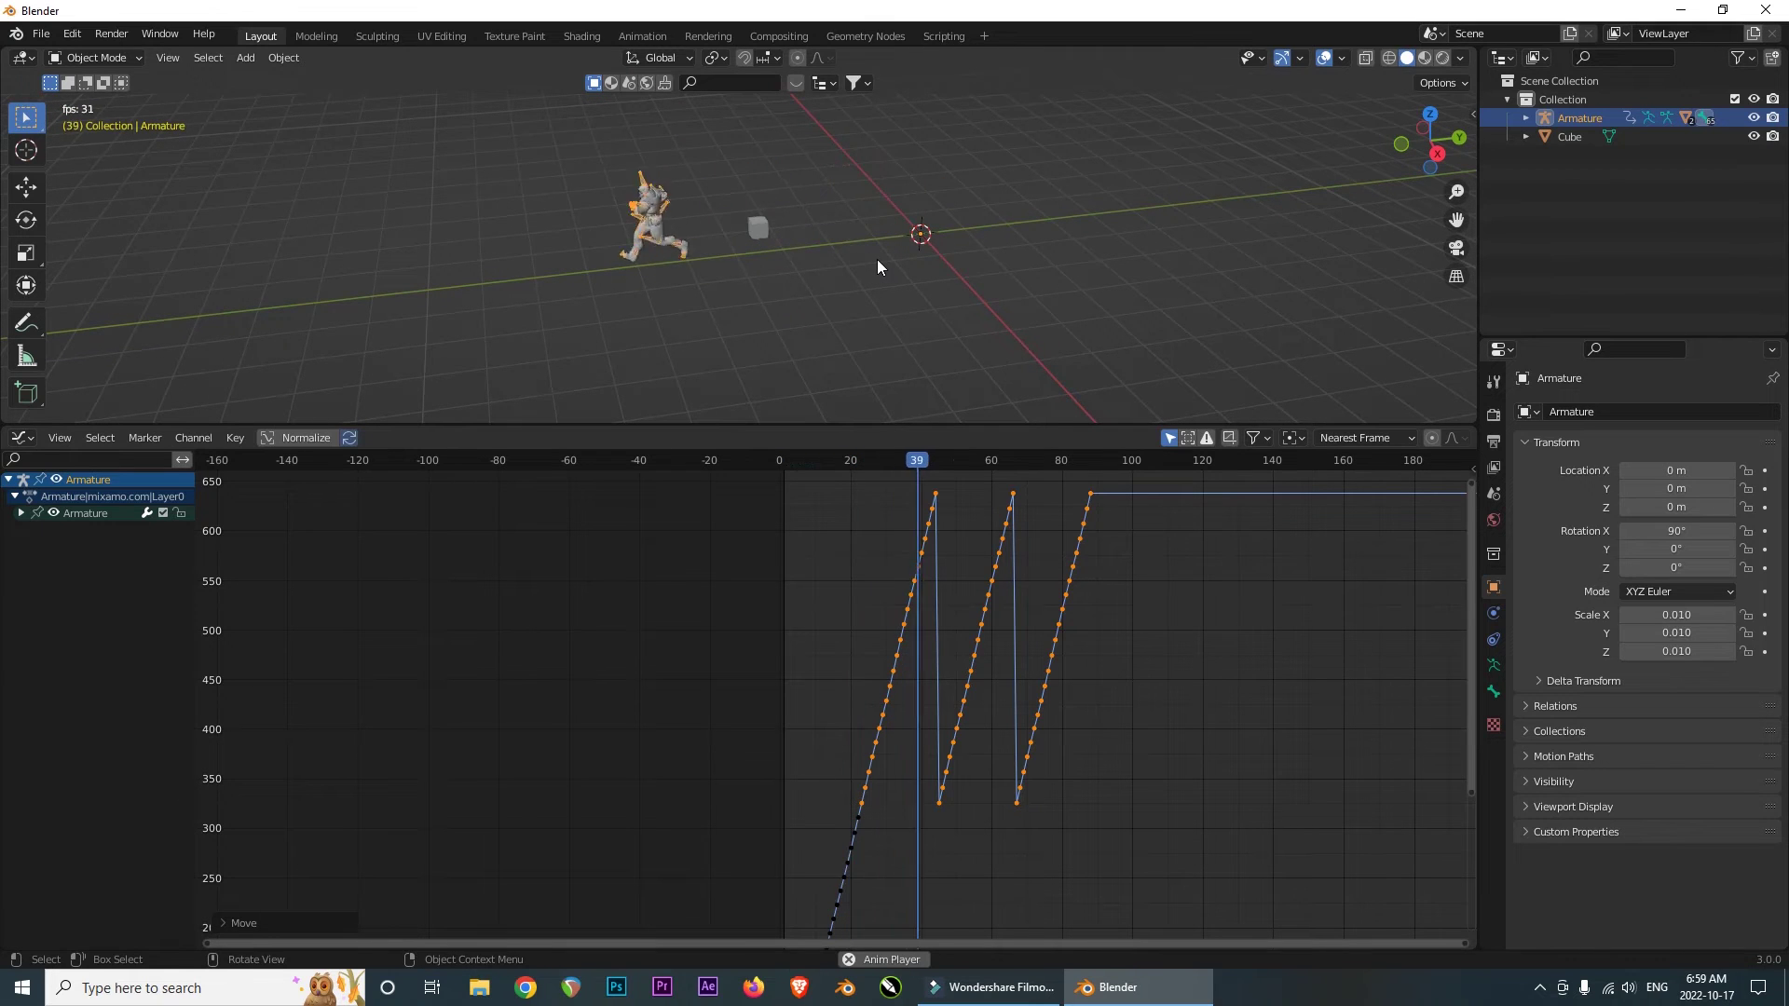
key("space")
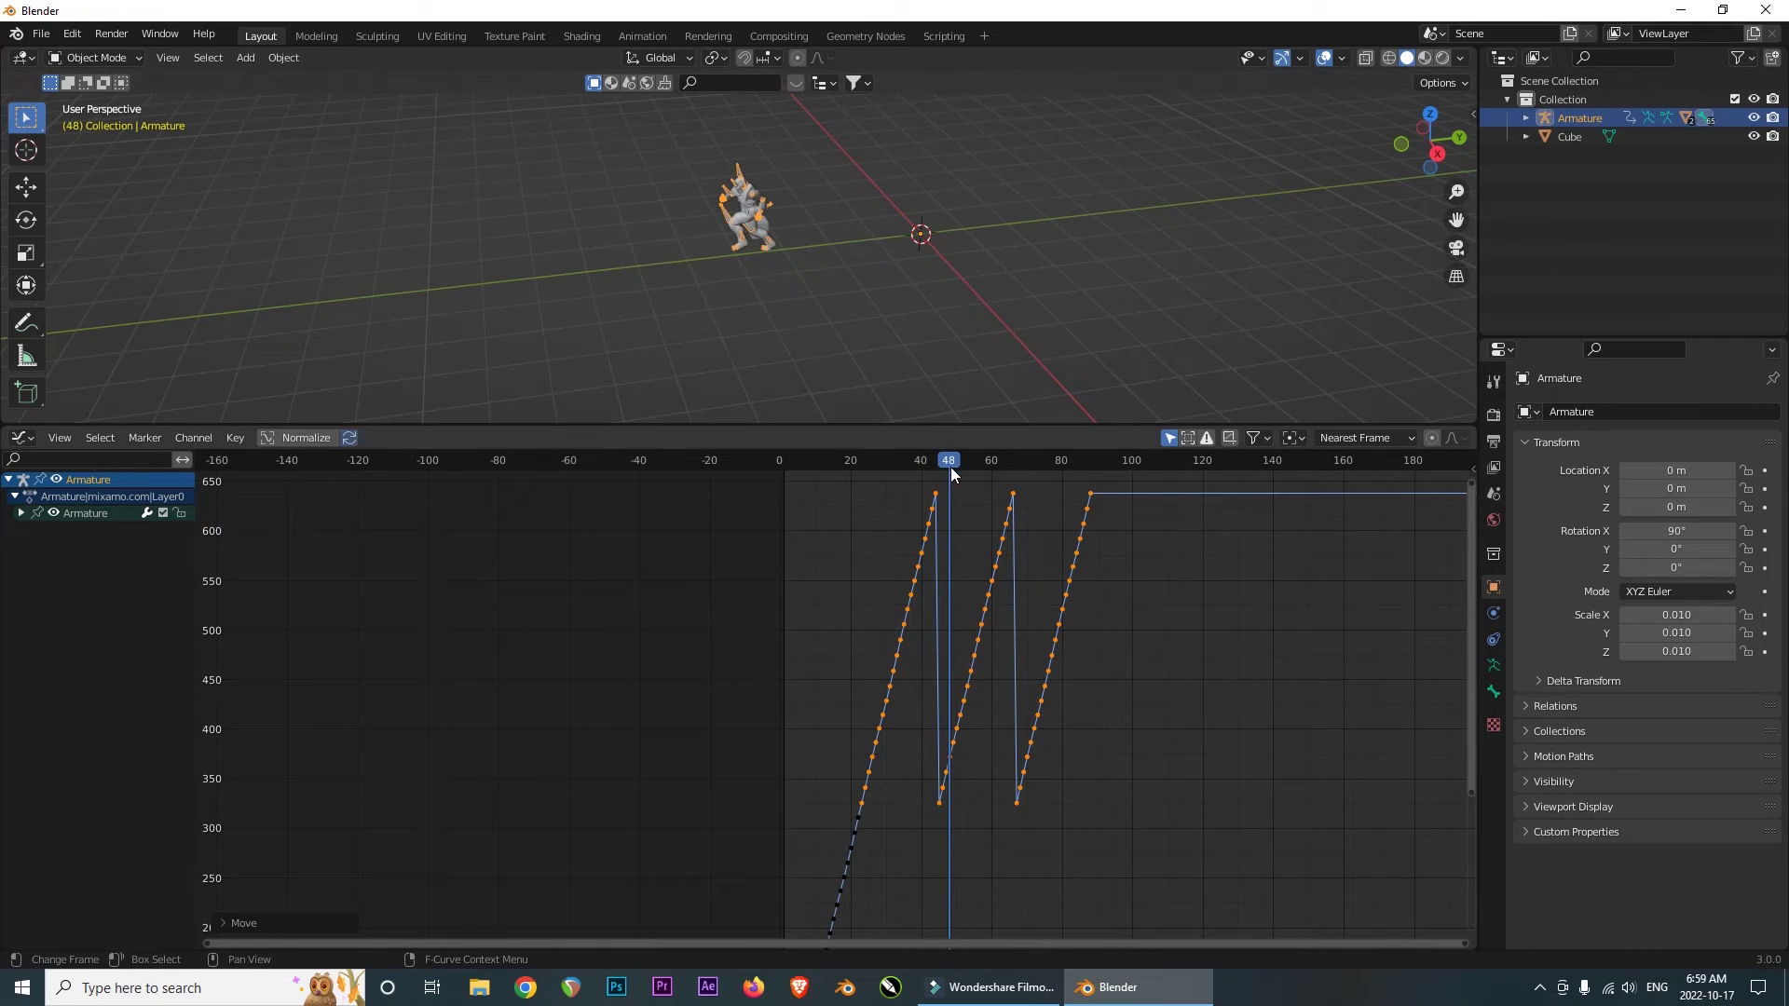
left_click_drag(950, 467, 1013, 473)
- Duplicate the small cube as Cube.001 and move it along Y to -6.5247 m
left_click(759, 227)
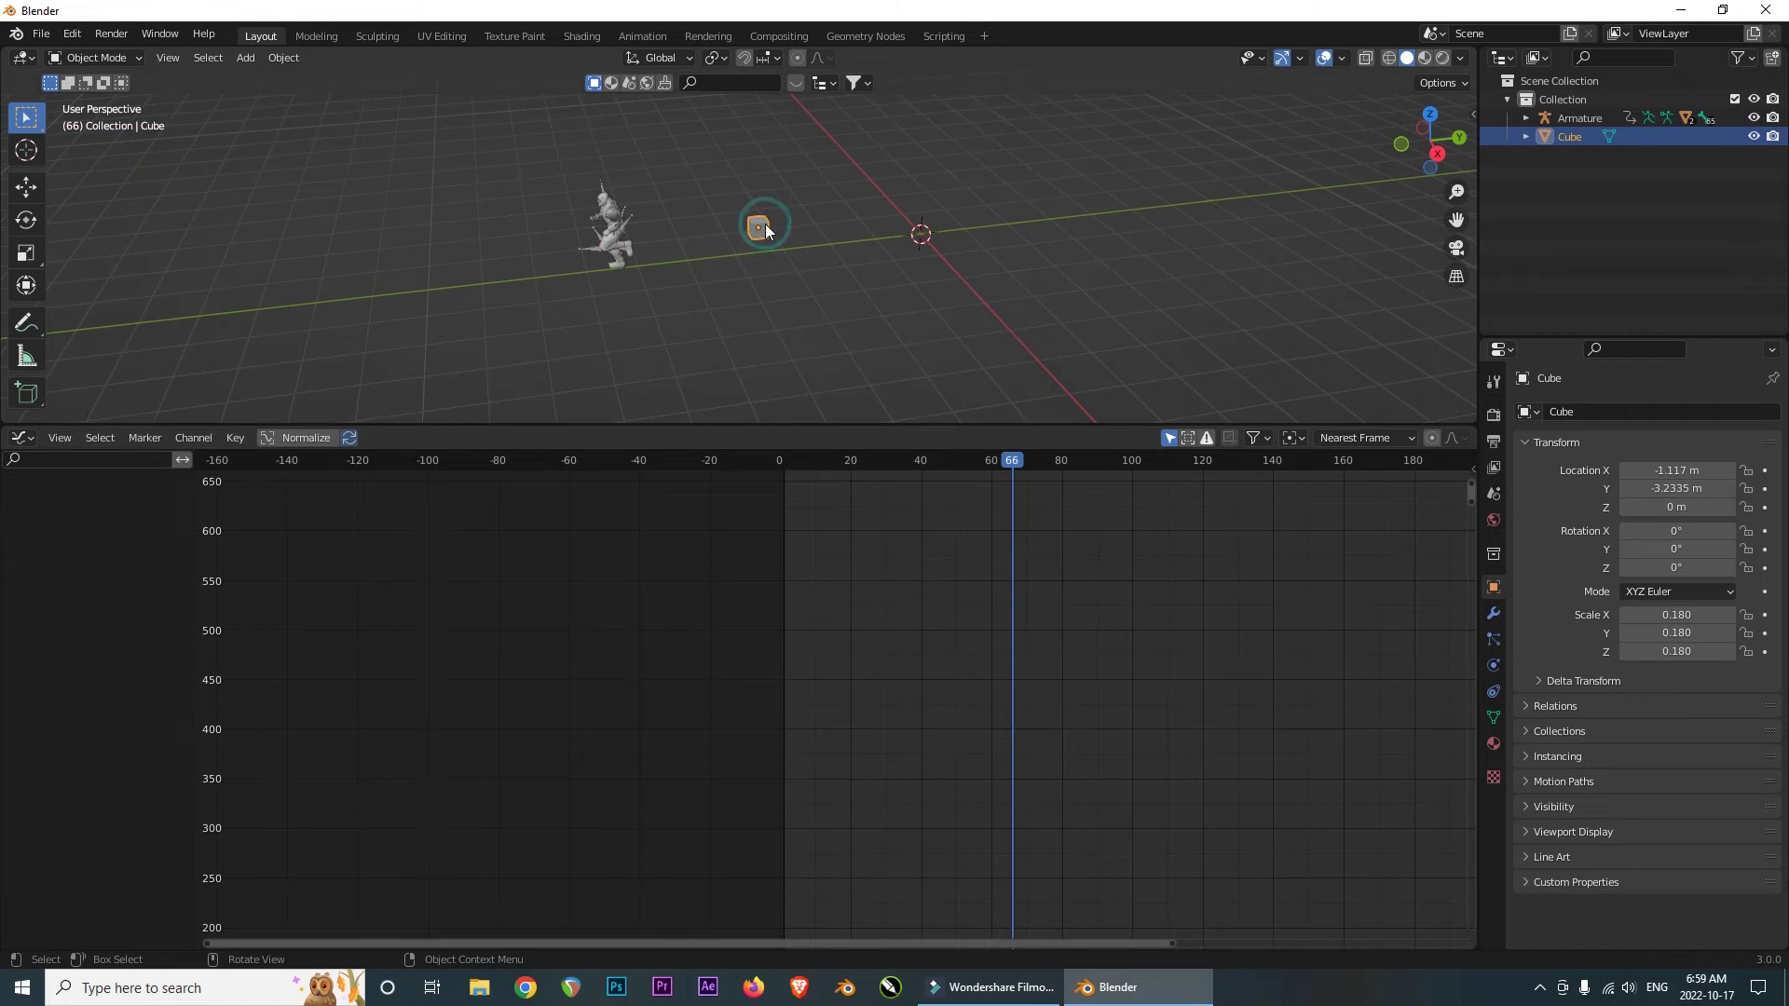
key("shift+d")
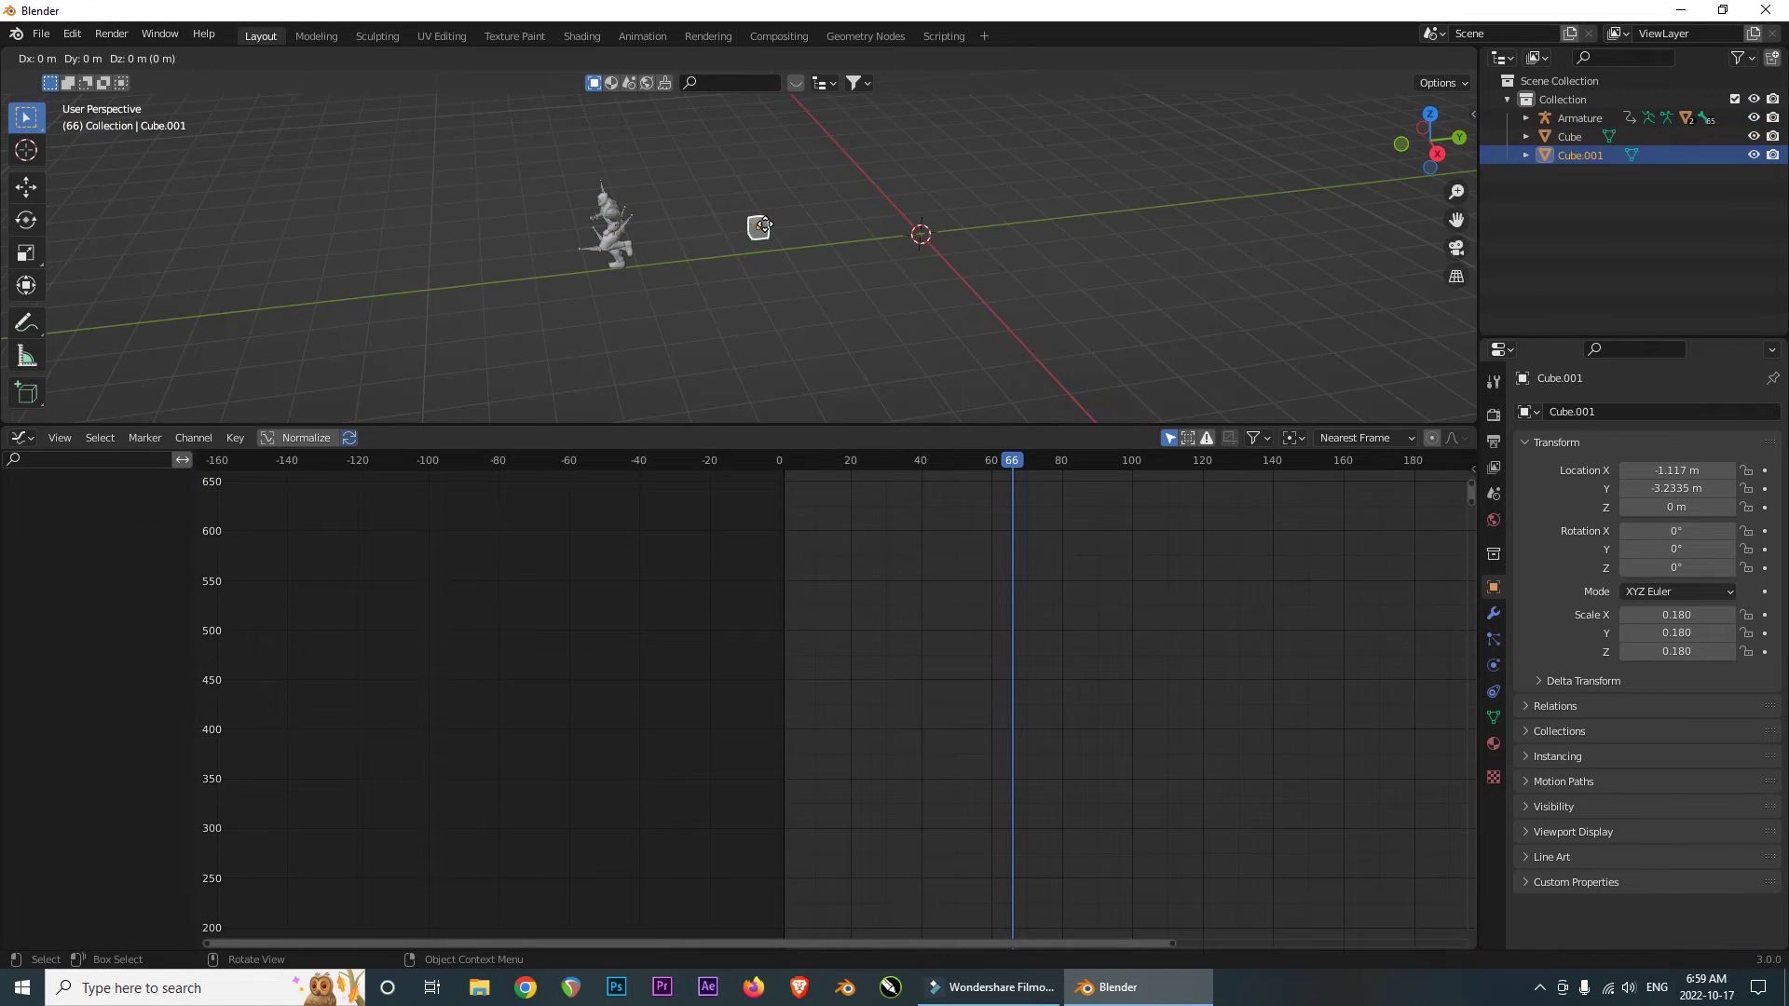
key("y")
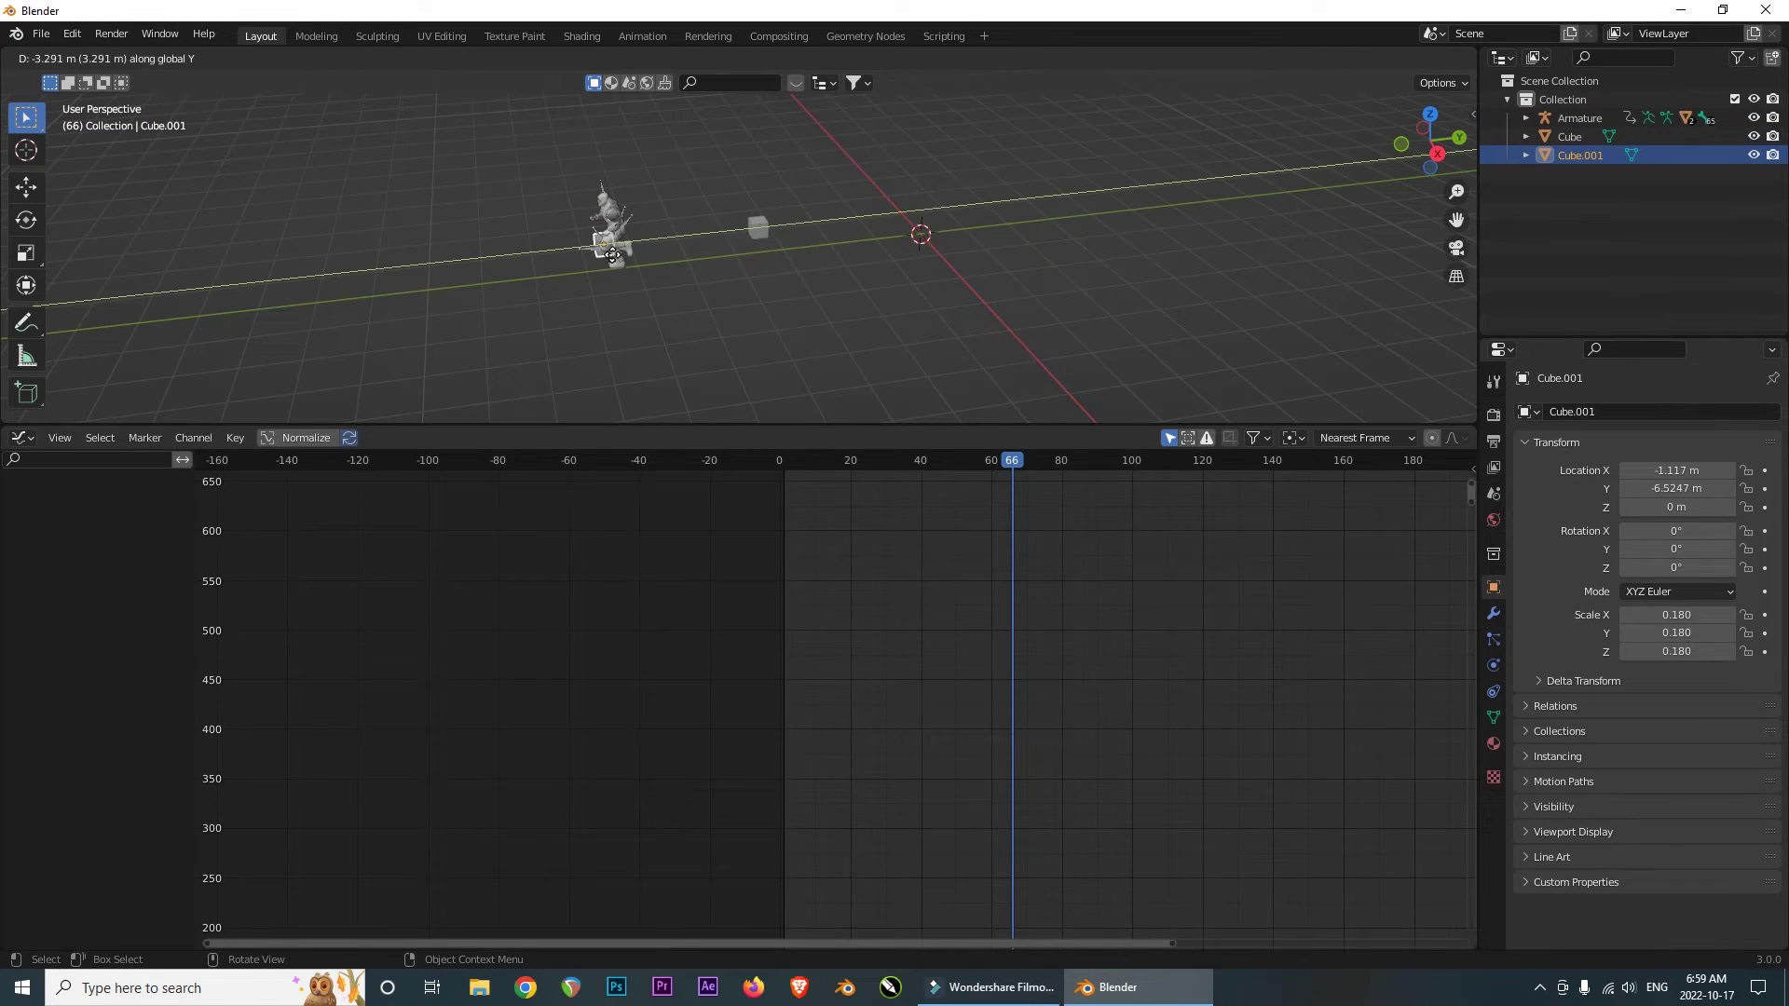
left_click(656, 261)
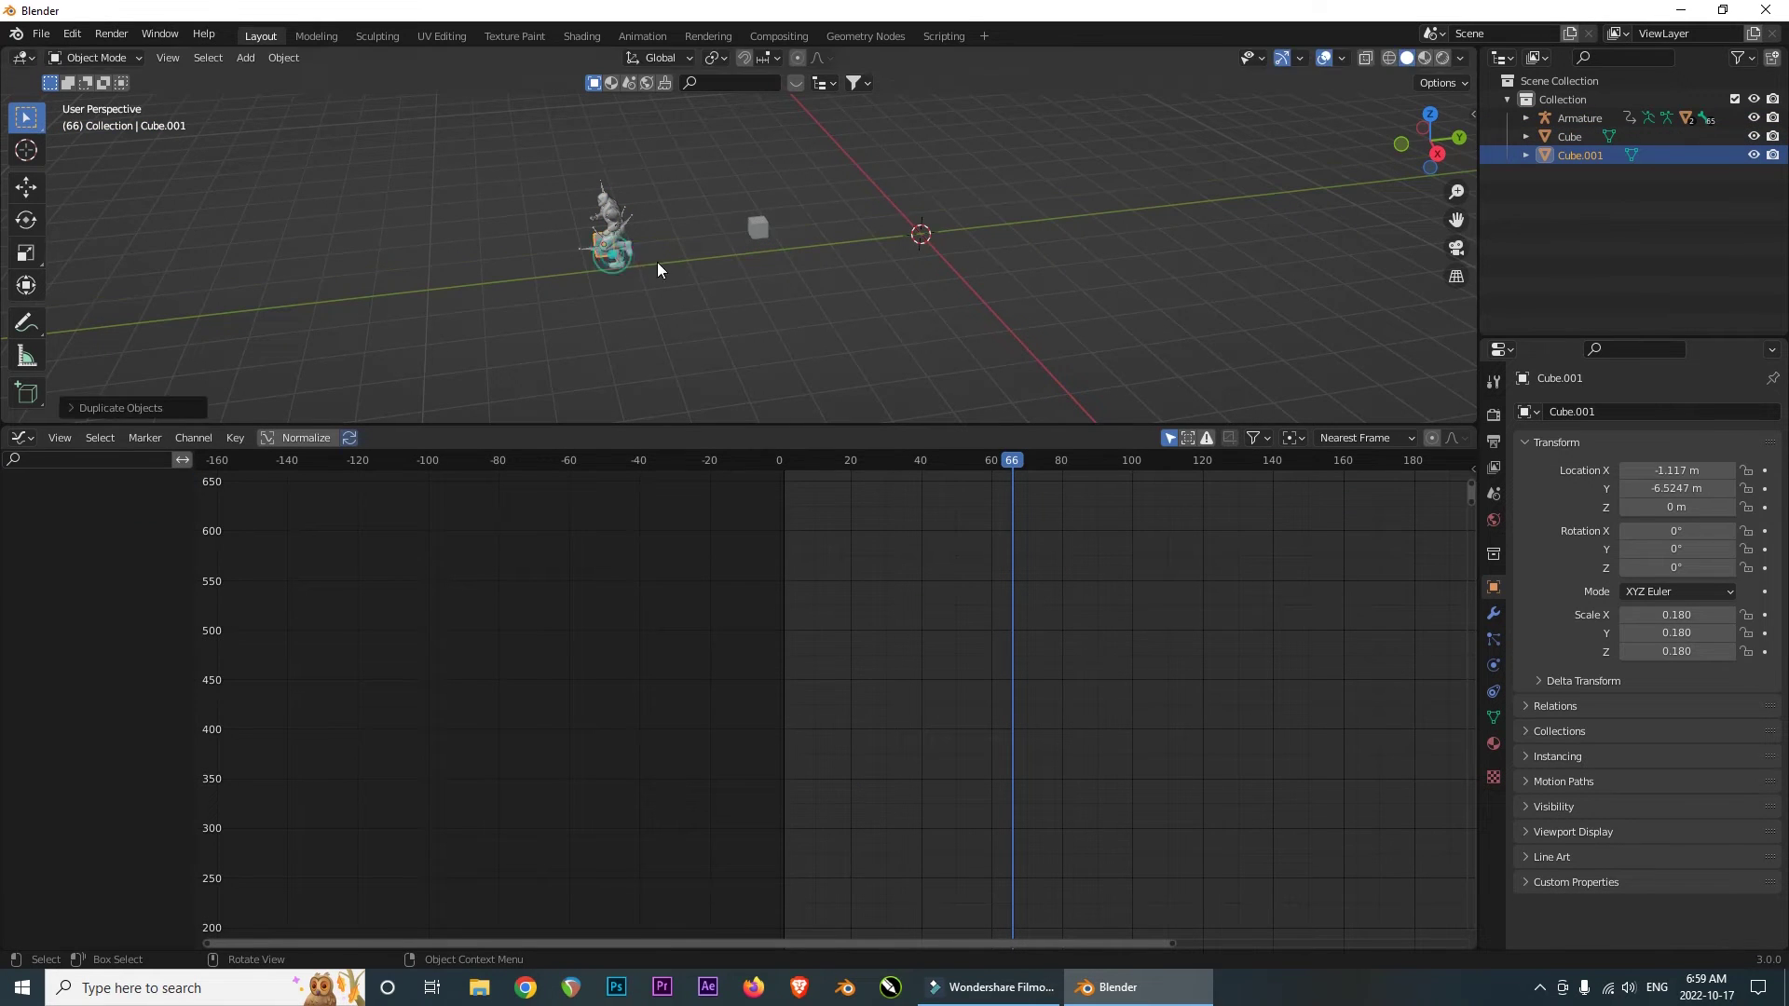
- Deselect the first curve's keyframes and raise the later keys onto its top
left_click(602, 183)
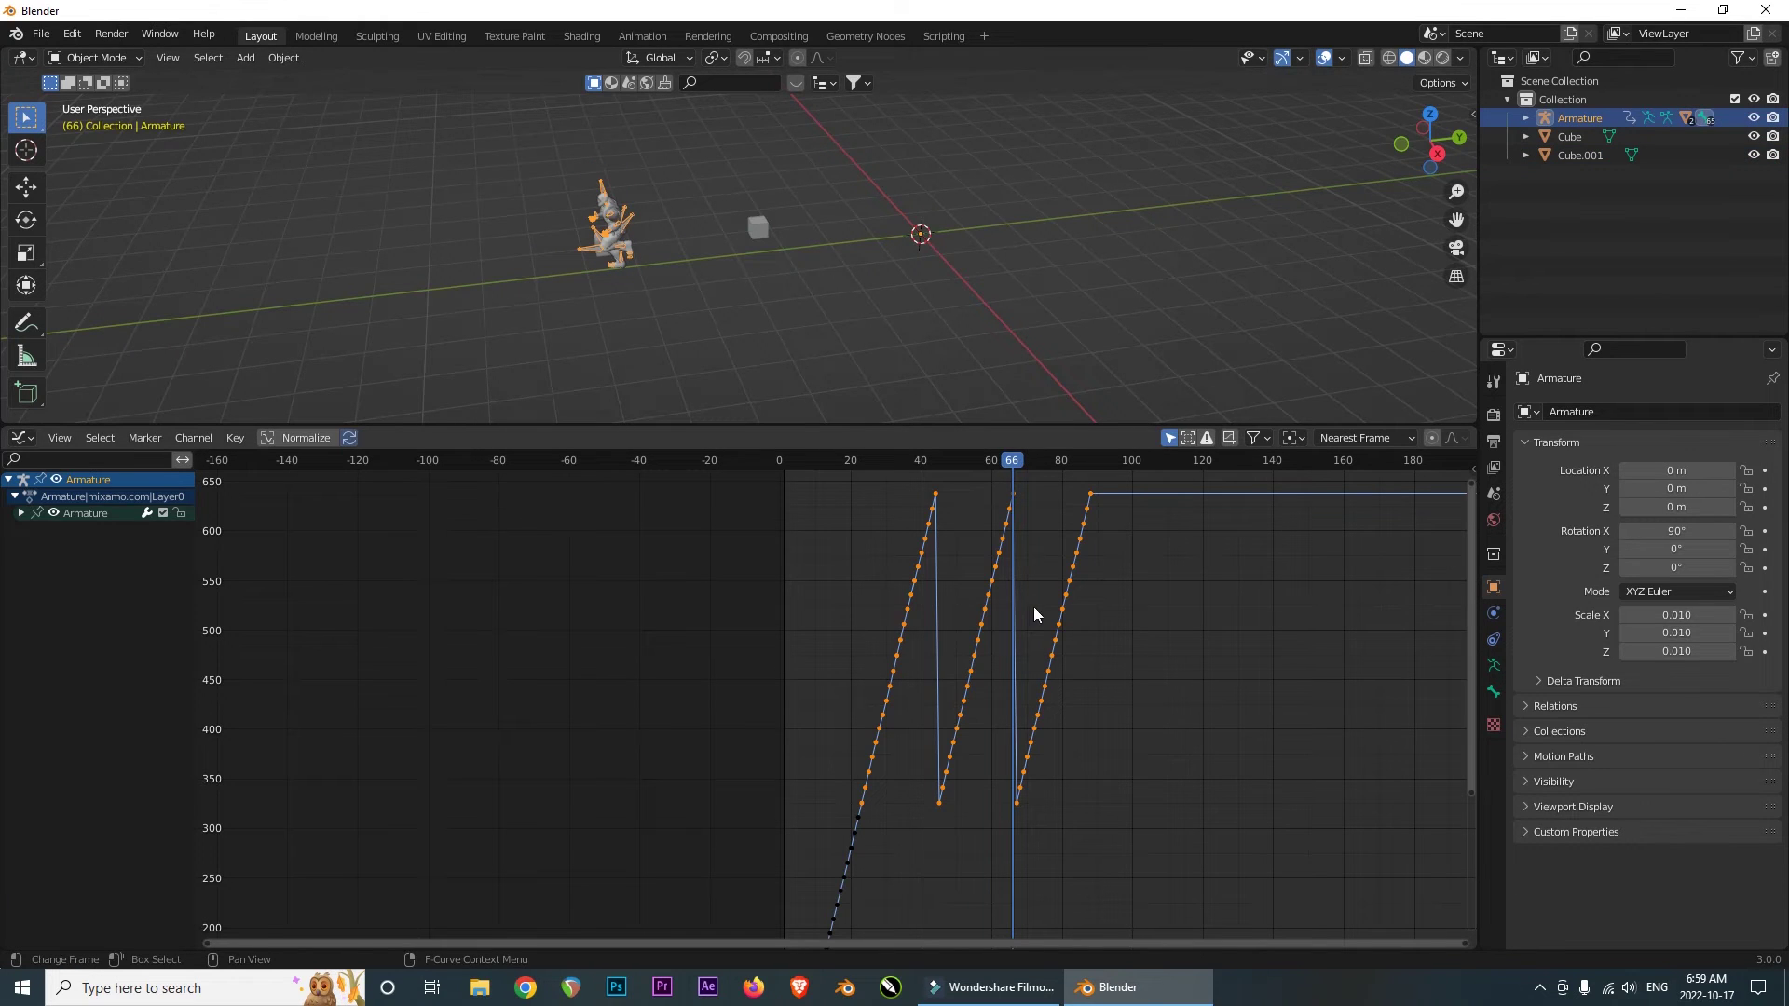
left_click_drag(882, 488, 942, 592, "ctrl")
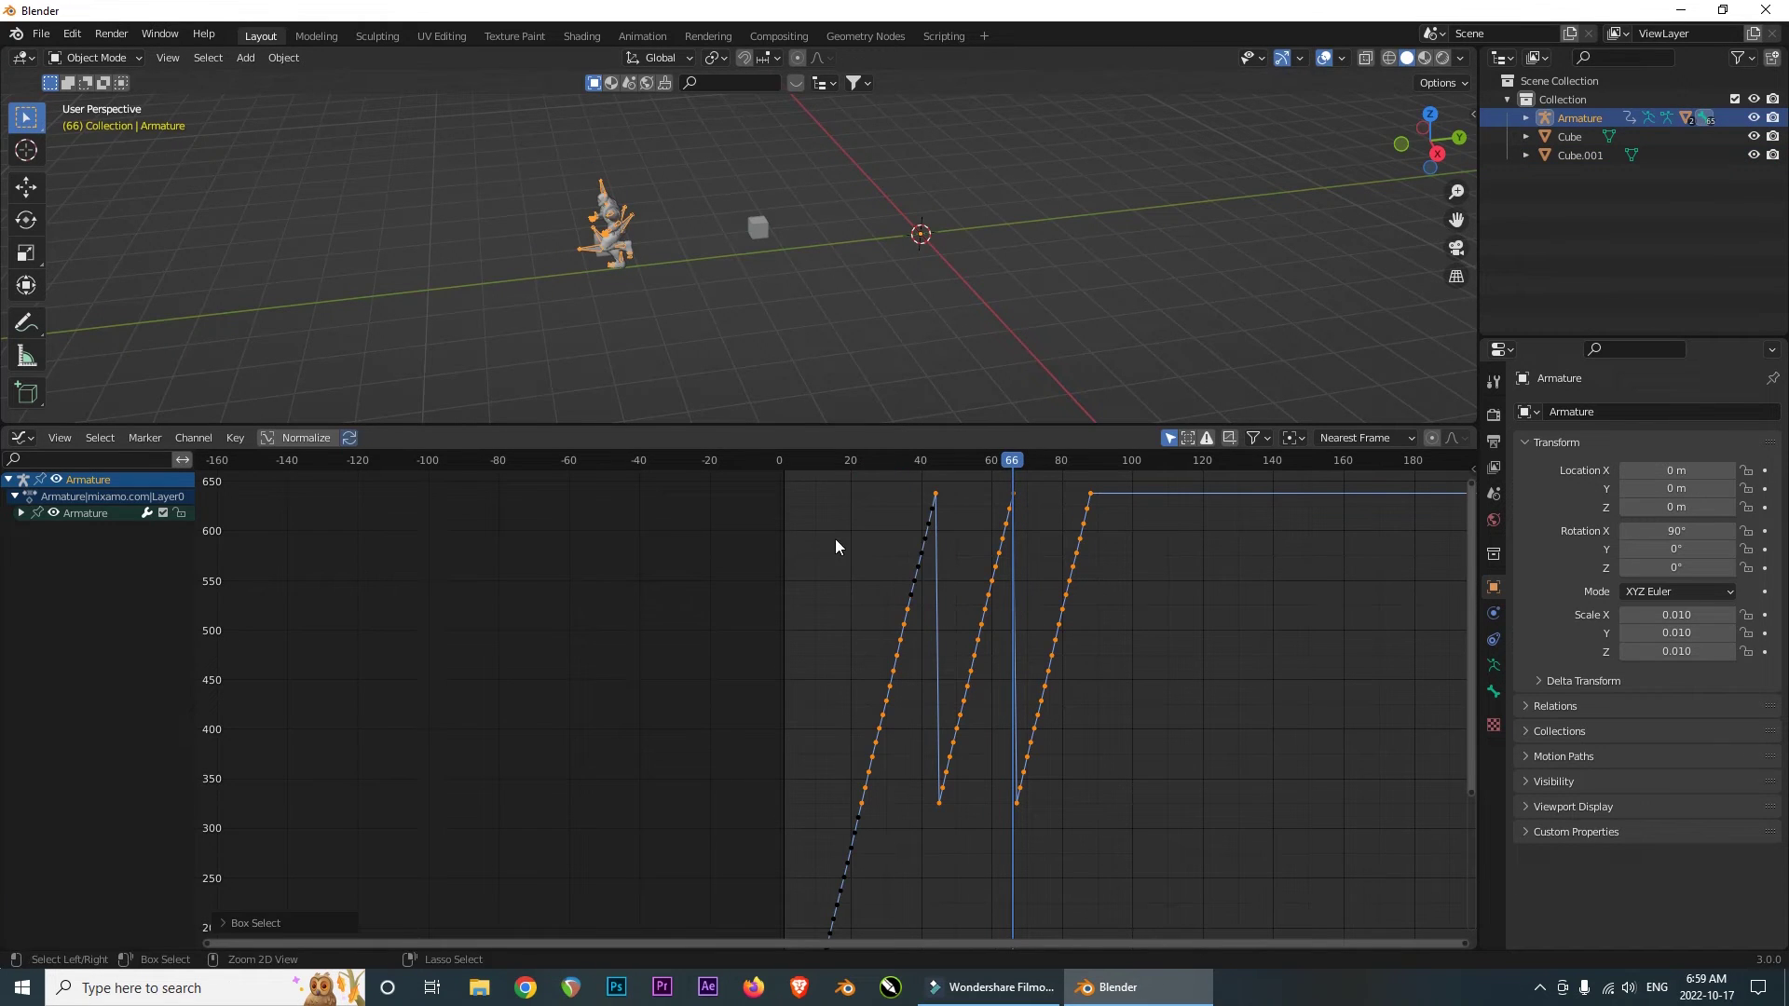
left_click_drag(835, 539, 904, 710, "ctrl")
left_click_drag(847, 574, 922, 850, "ctrl")
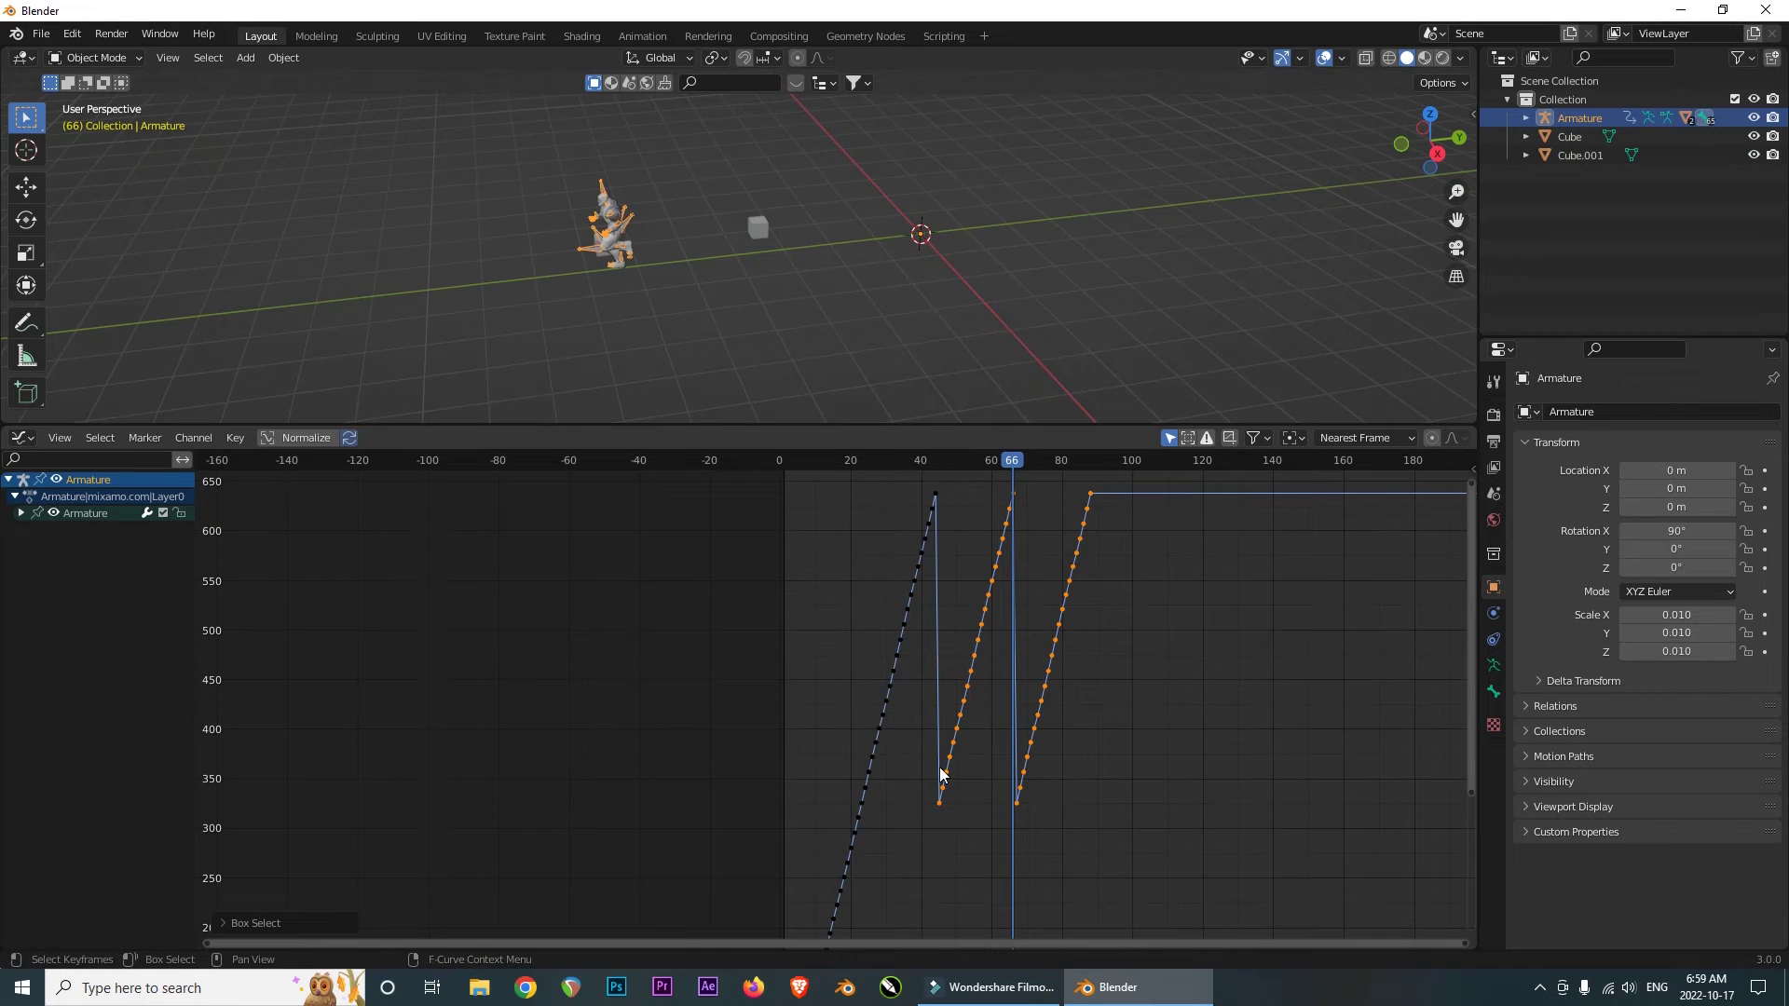
middle_click_drag(959, 797, 902, 892)
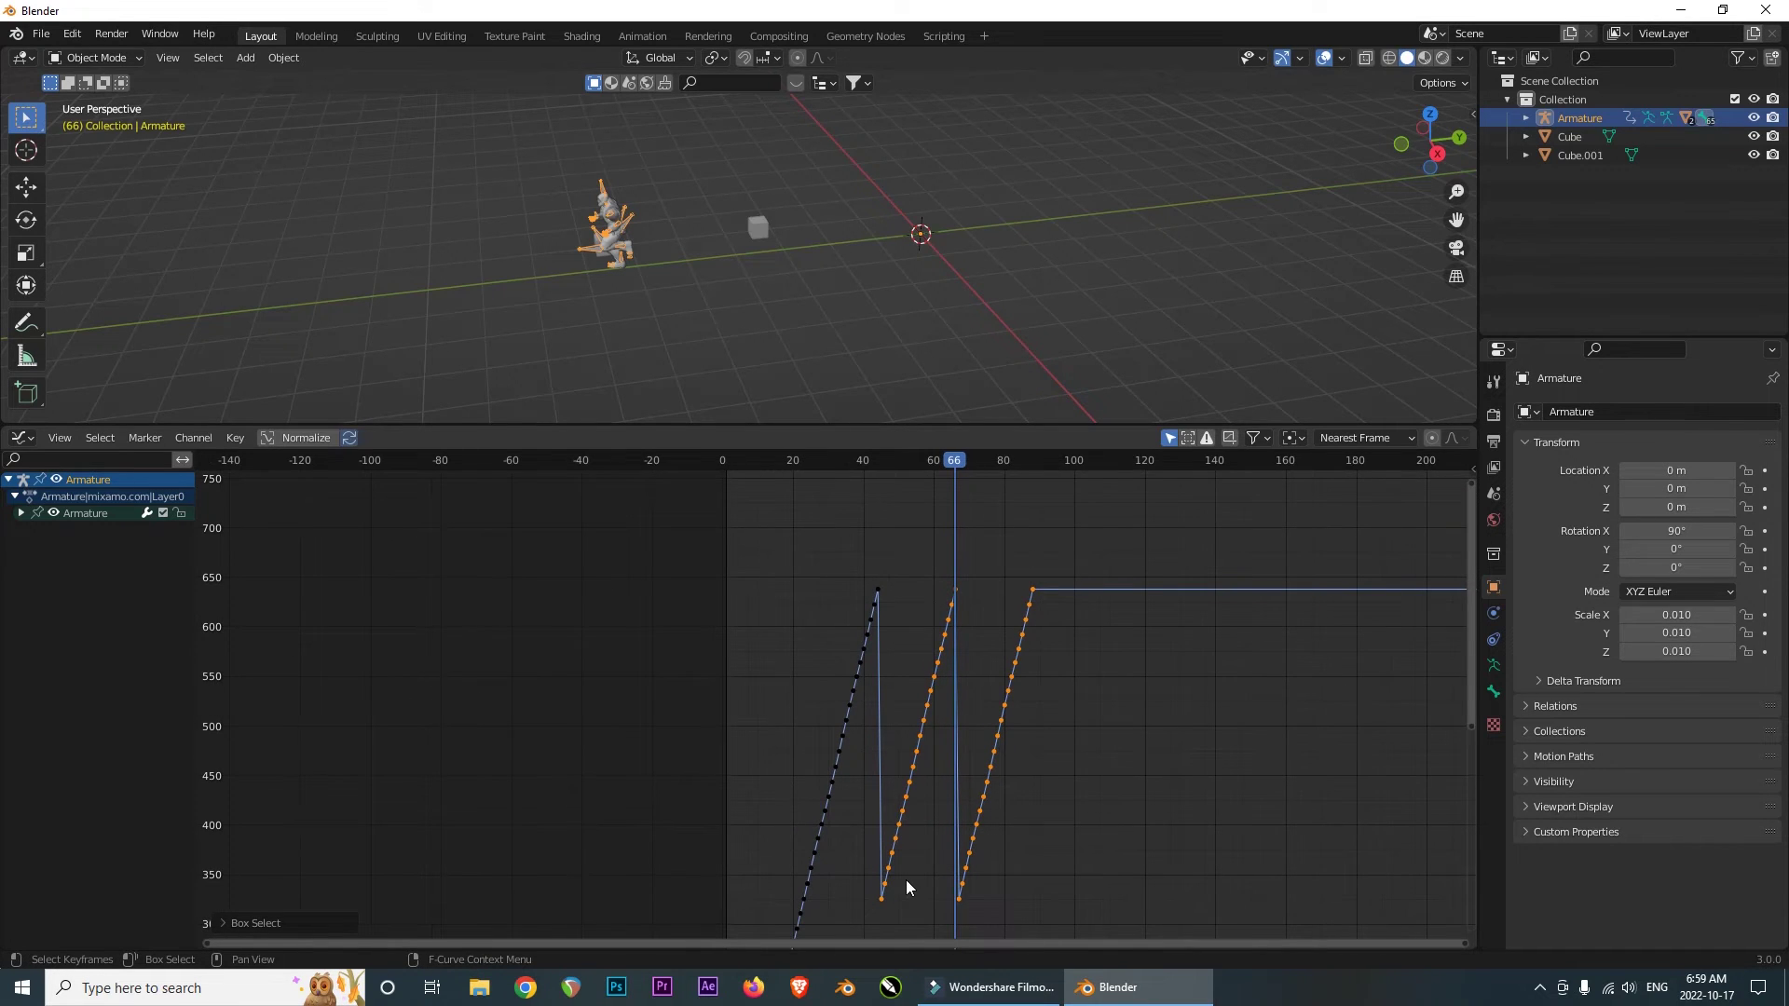
key("g")
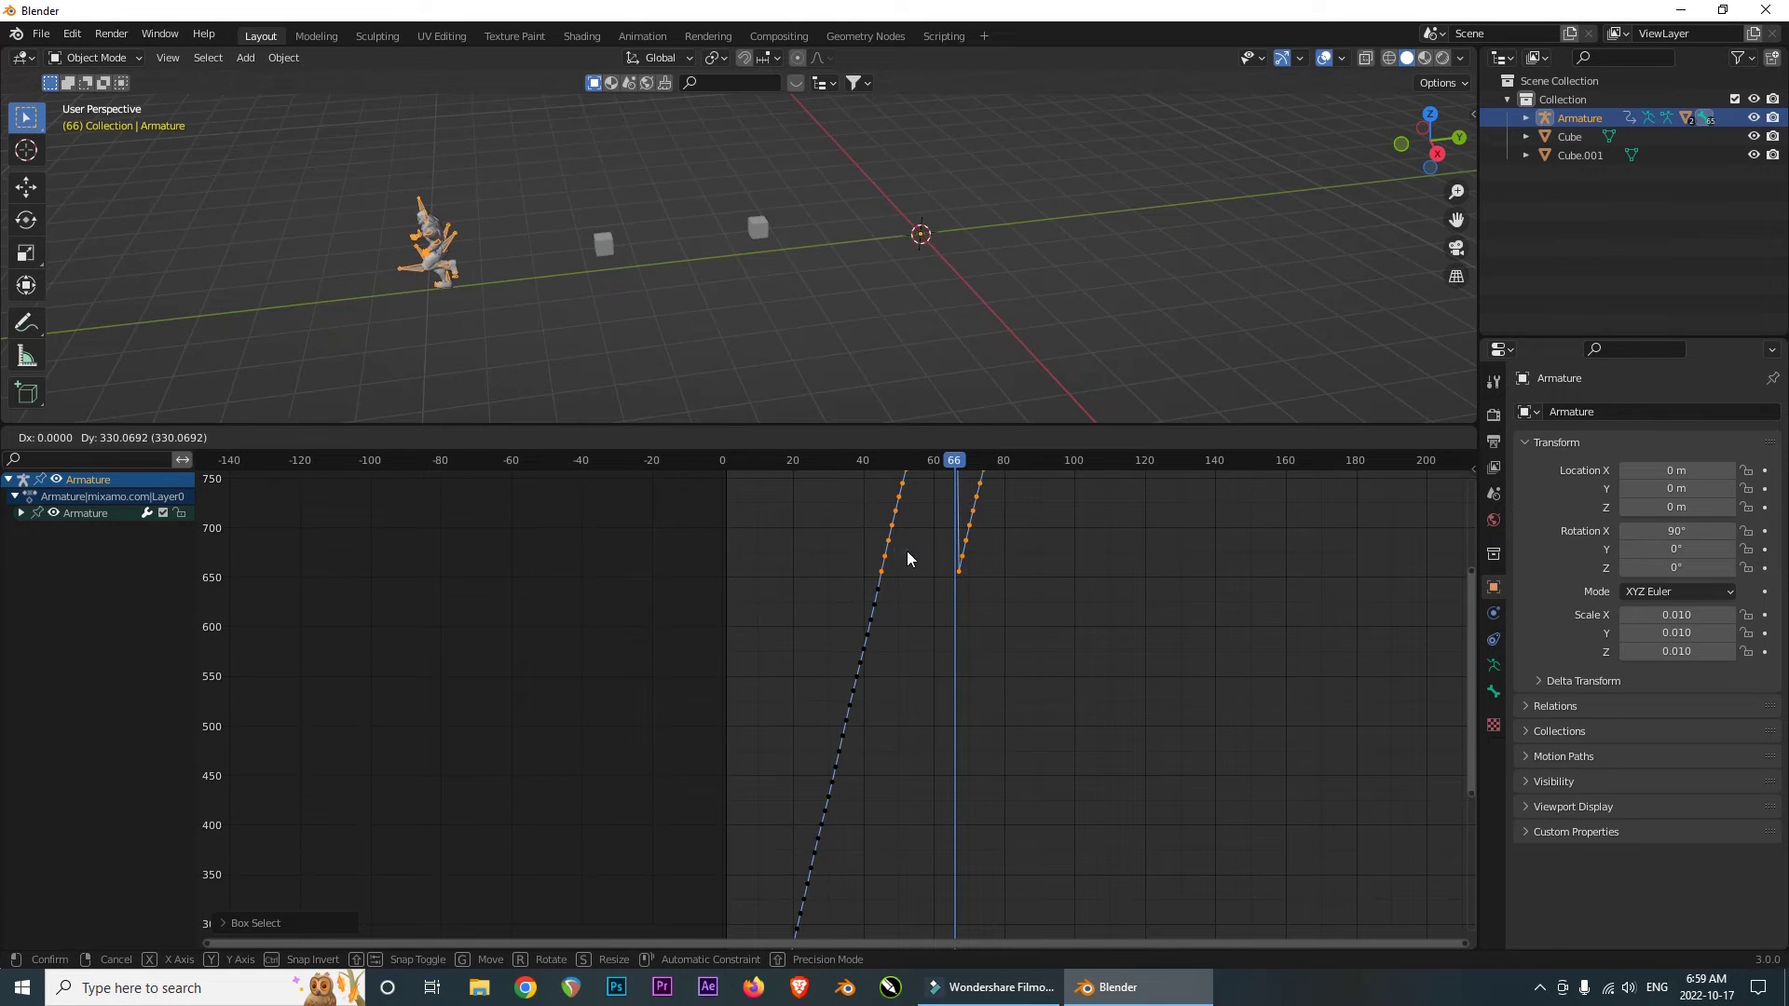
left_click(908, 559)
- Raise the last curve segment atop the ramp, forming one continuous climb past 1050
key("Home")
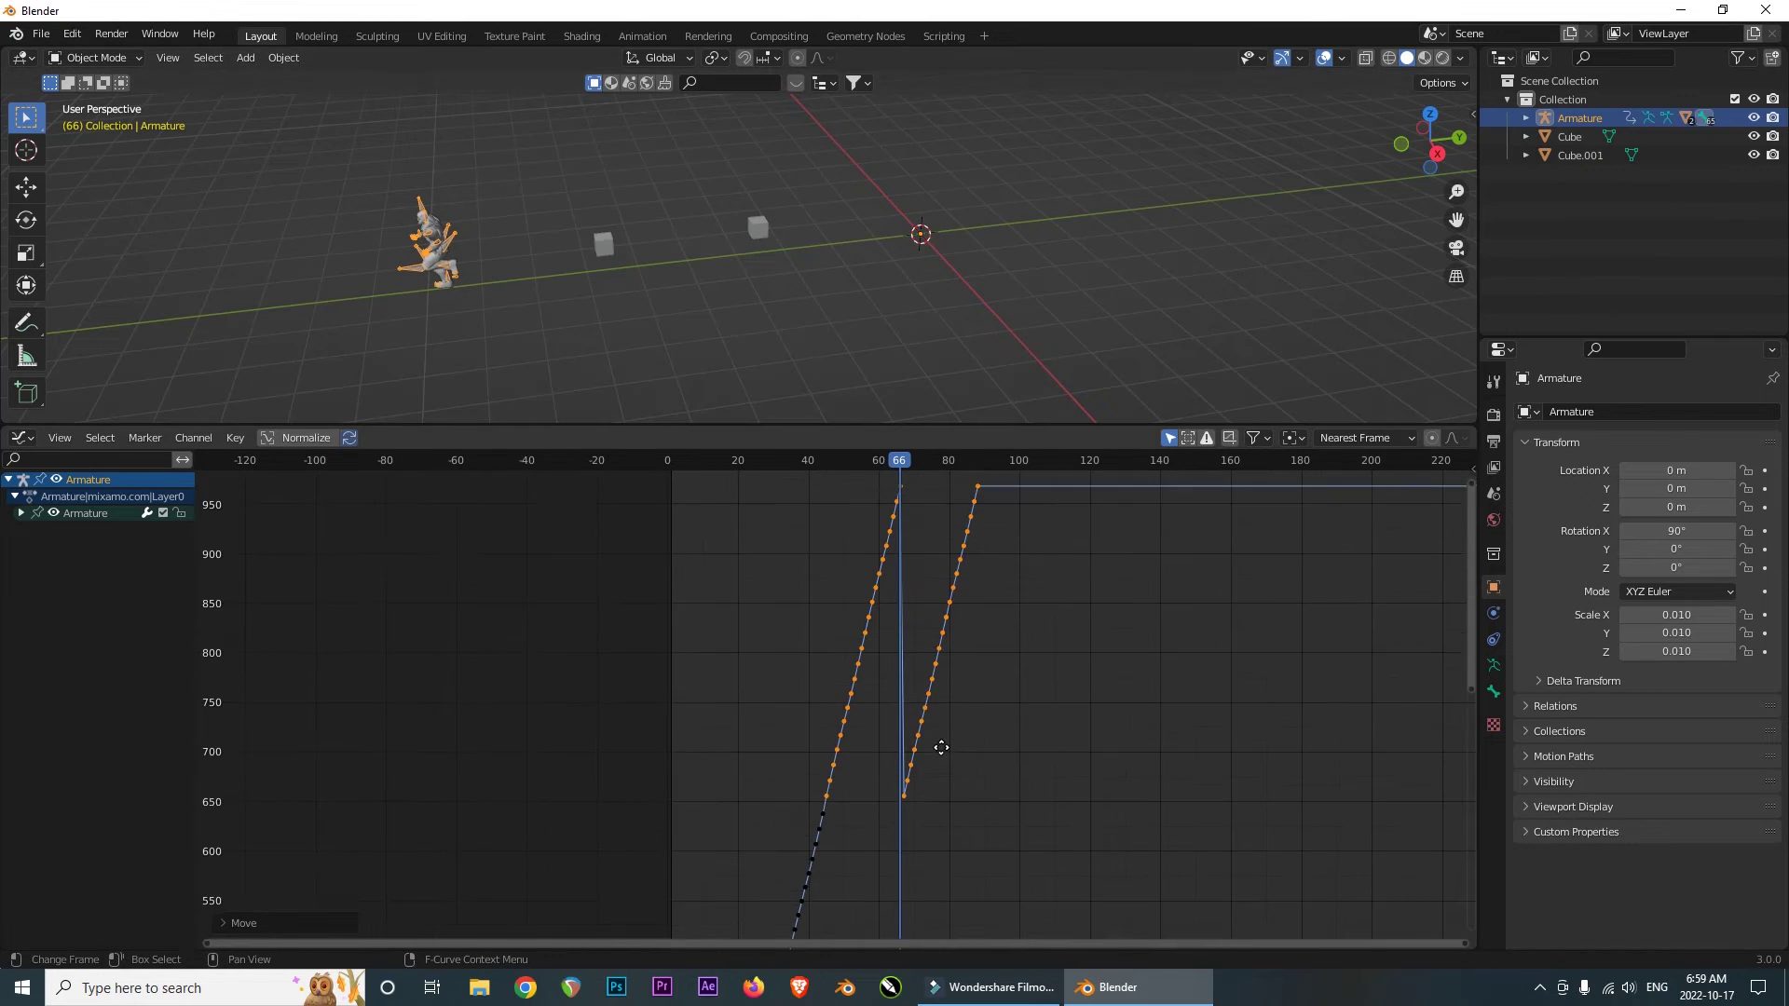
left_click_drag(867, 482, 873, 597, "ctrl")
left_click_drag(799, 519, 866, 657, "ctrl")
left_click_drag(774, 595, 867, 824, "ctrl")
middle_click_drag(952, 827, 889, 895)
key("g")
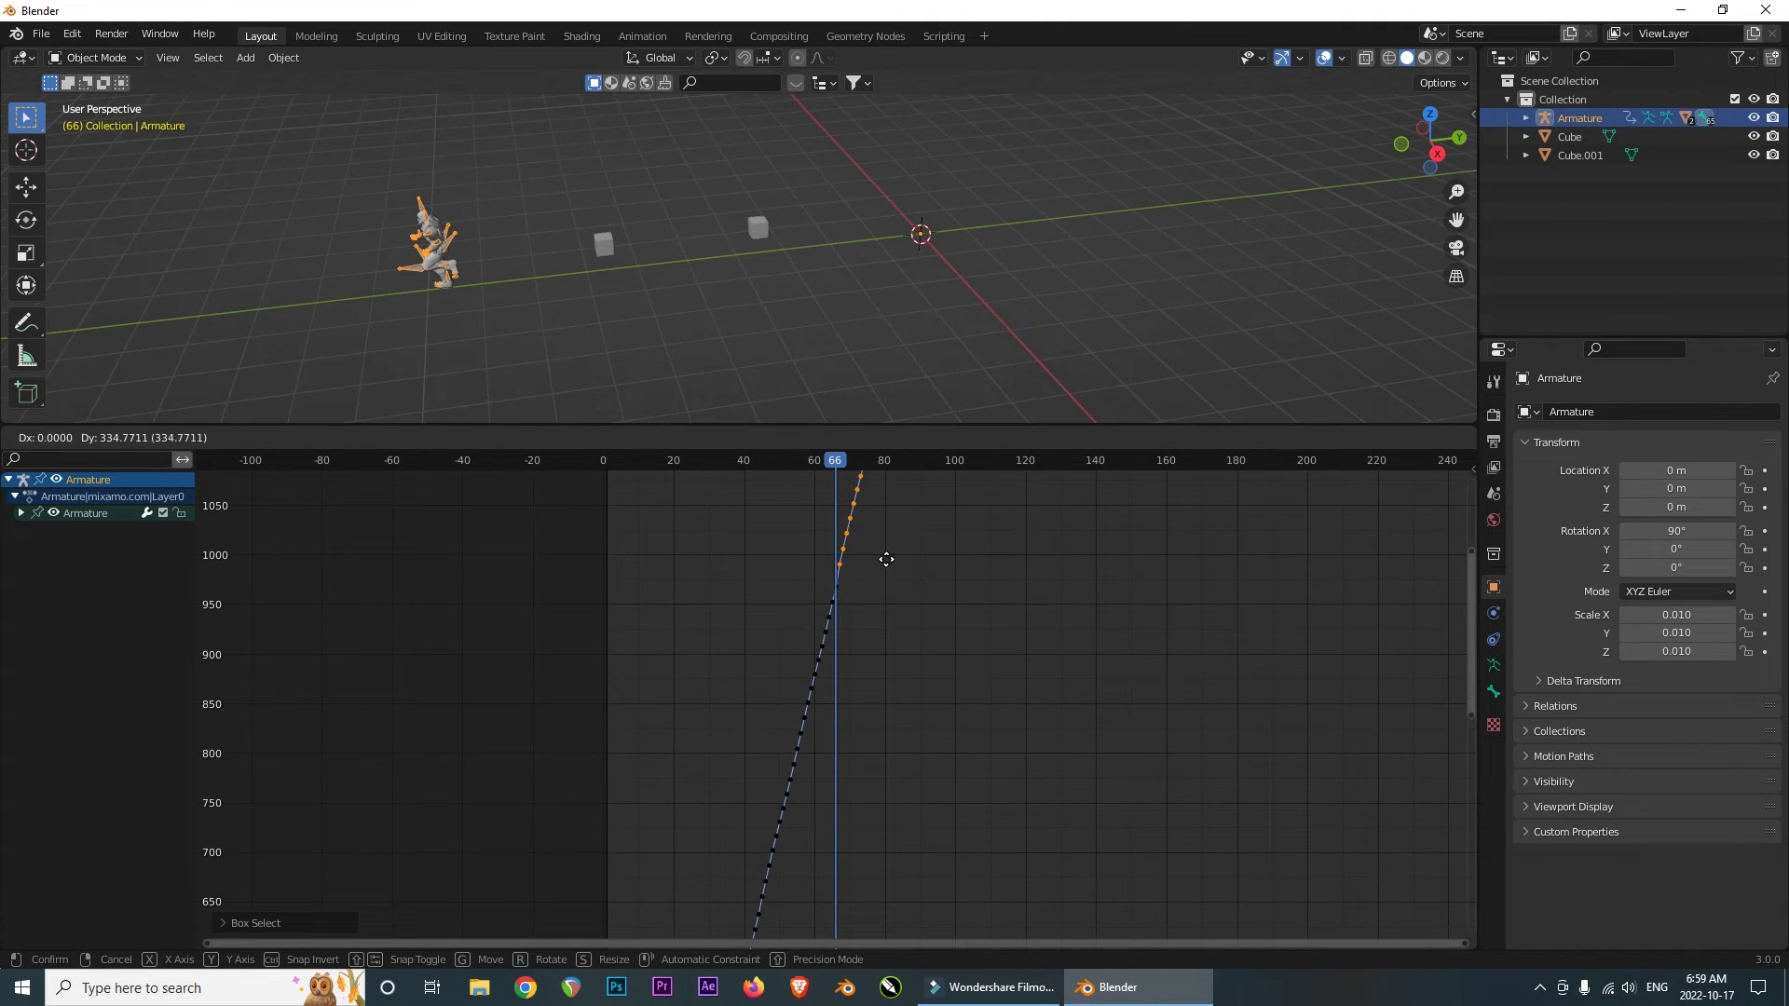
left_click(885, 559)
- Play and scrub the forward run, then enlarge the 3D viewport over the graph
middle_click_drag(849, 354, 811, 351)
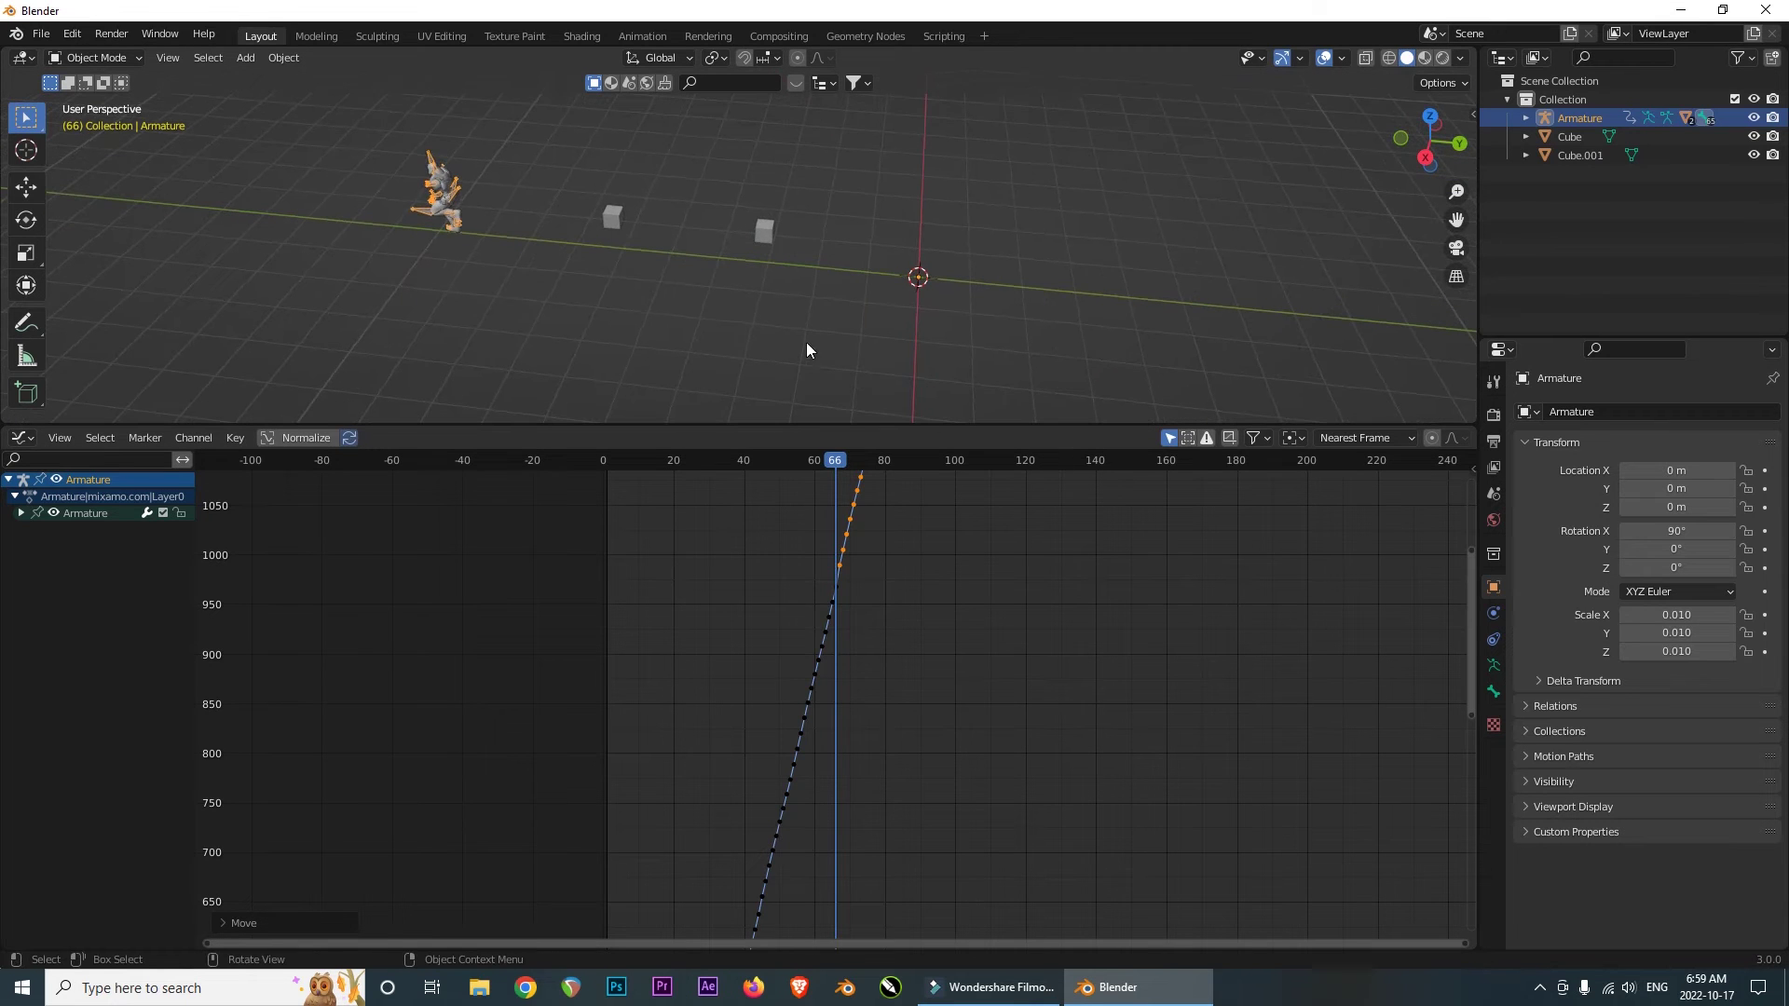
key("space")
middle_click_drag(680, 303, 780, 294)
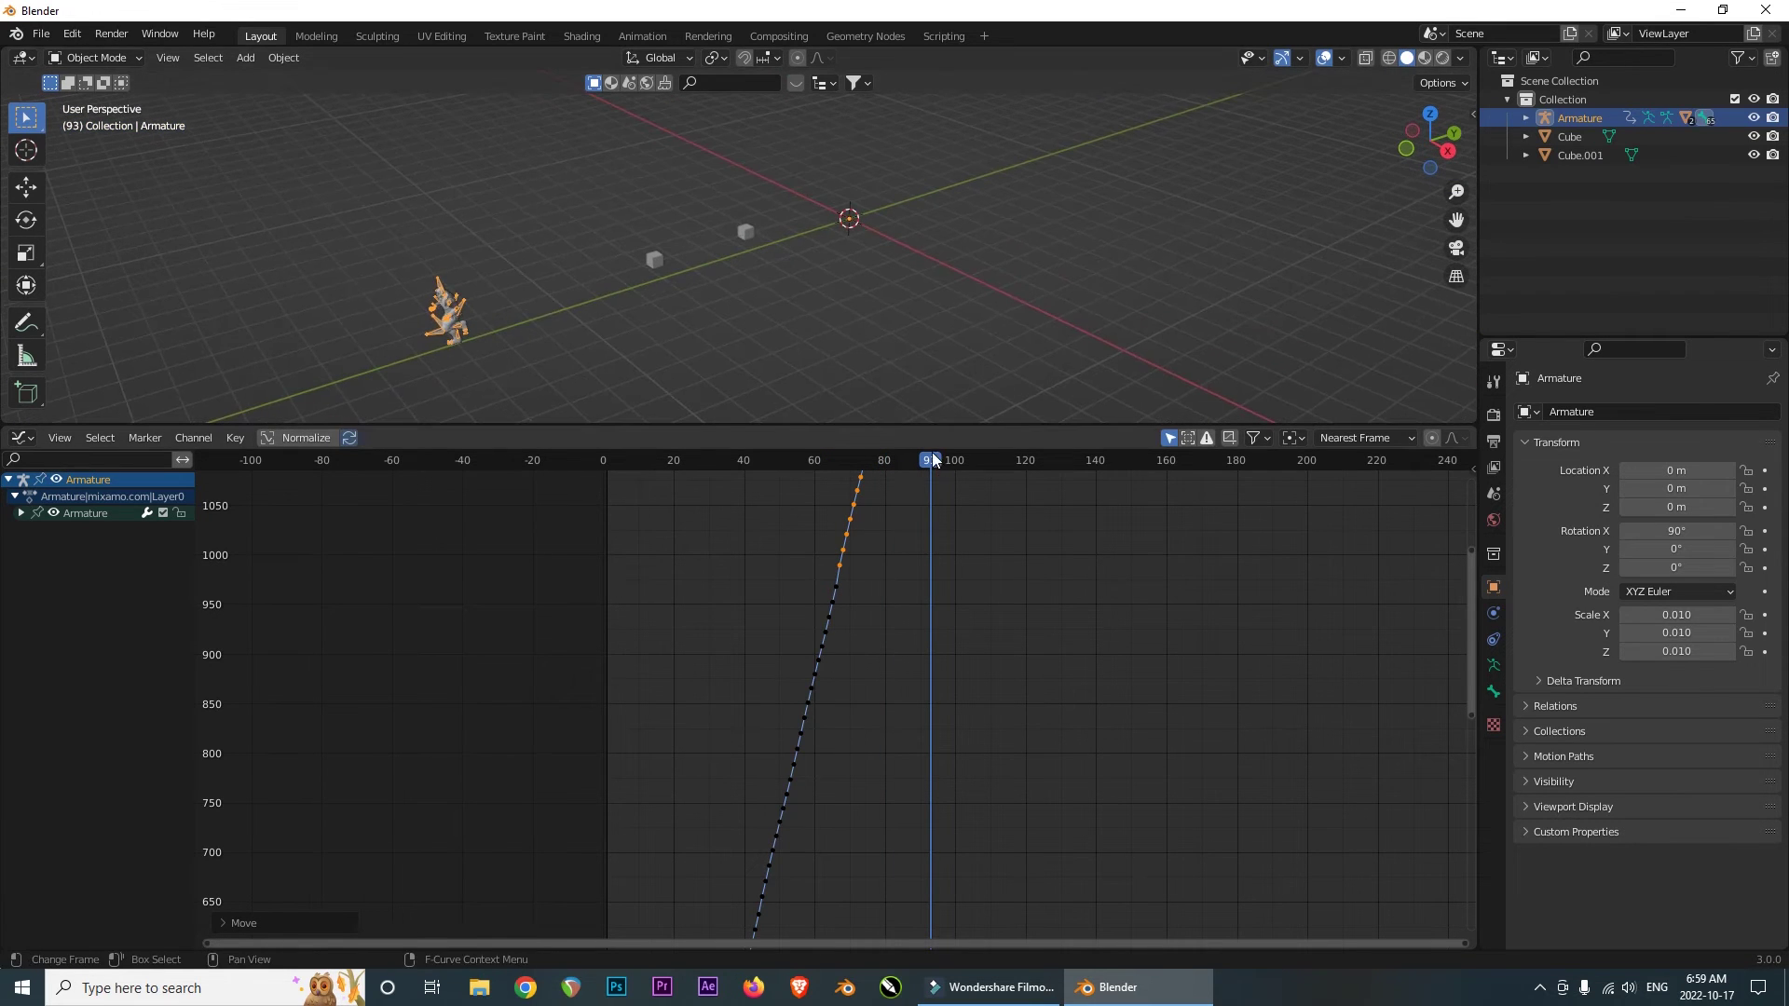
left_click_drag(934, 460, 603, 480)
middle_click_drag(703, 356, 803, 434)
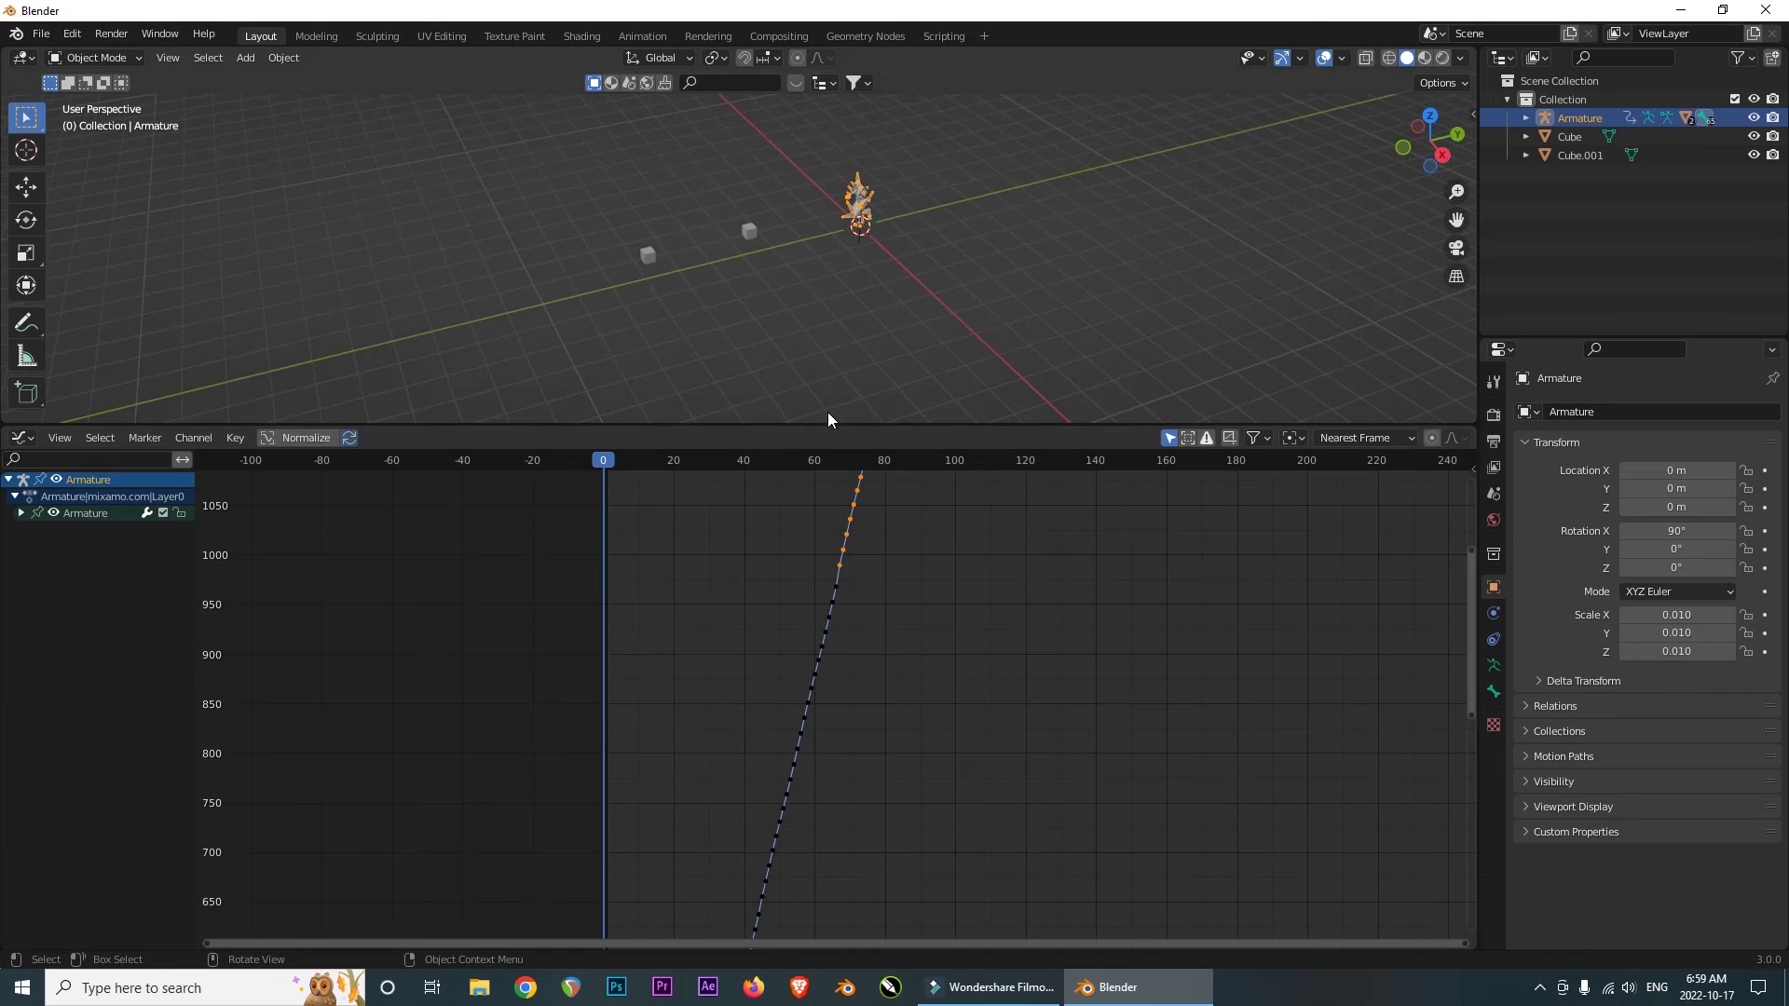
left_click_drag(825, 423, 824, 742)
mouse_move(819, 419)
middle_mouse_down()
mouse_move(854, 487)
mouse_move(815, 463)
mouse_move(870, 406)
middle_mouse_up()
- Box-select the armature, cubes and other objects and delete all five
left_click_drag(600, 278, 958, 462)
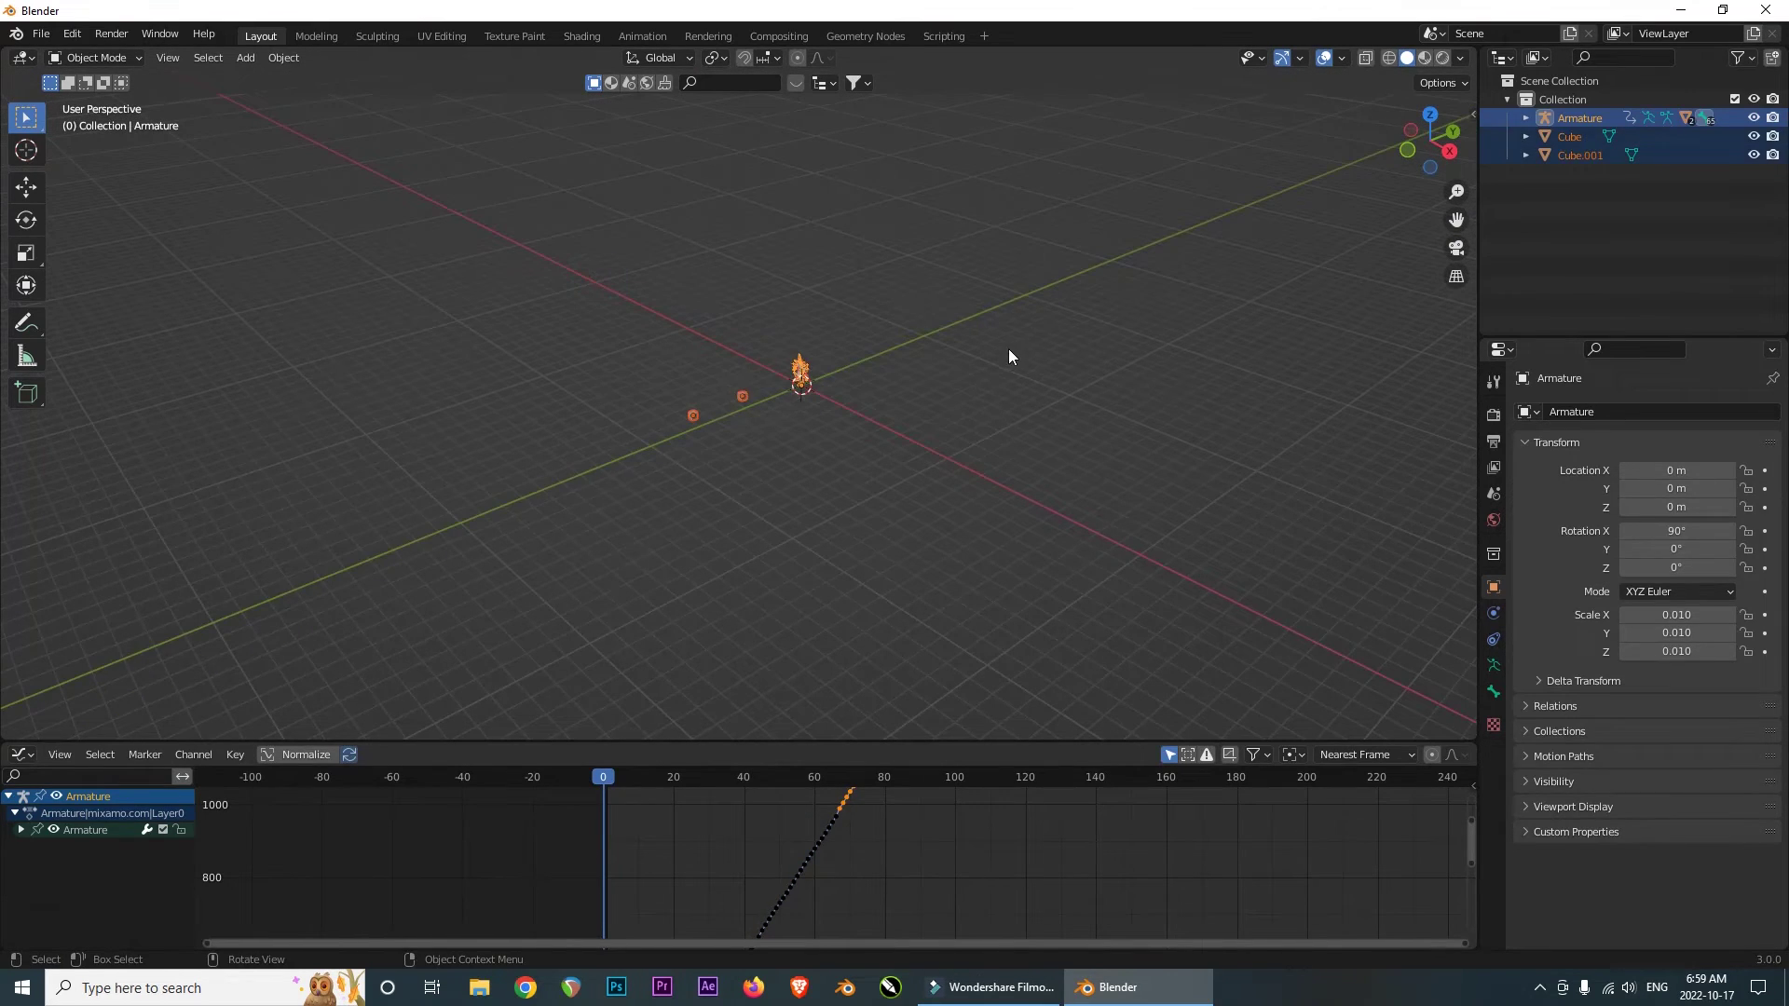
key("Delete")
middle_click_drag(973, 354, 1042, 423)
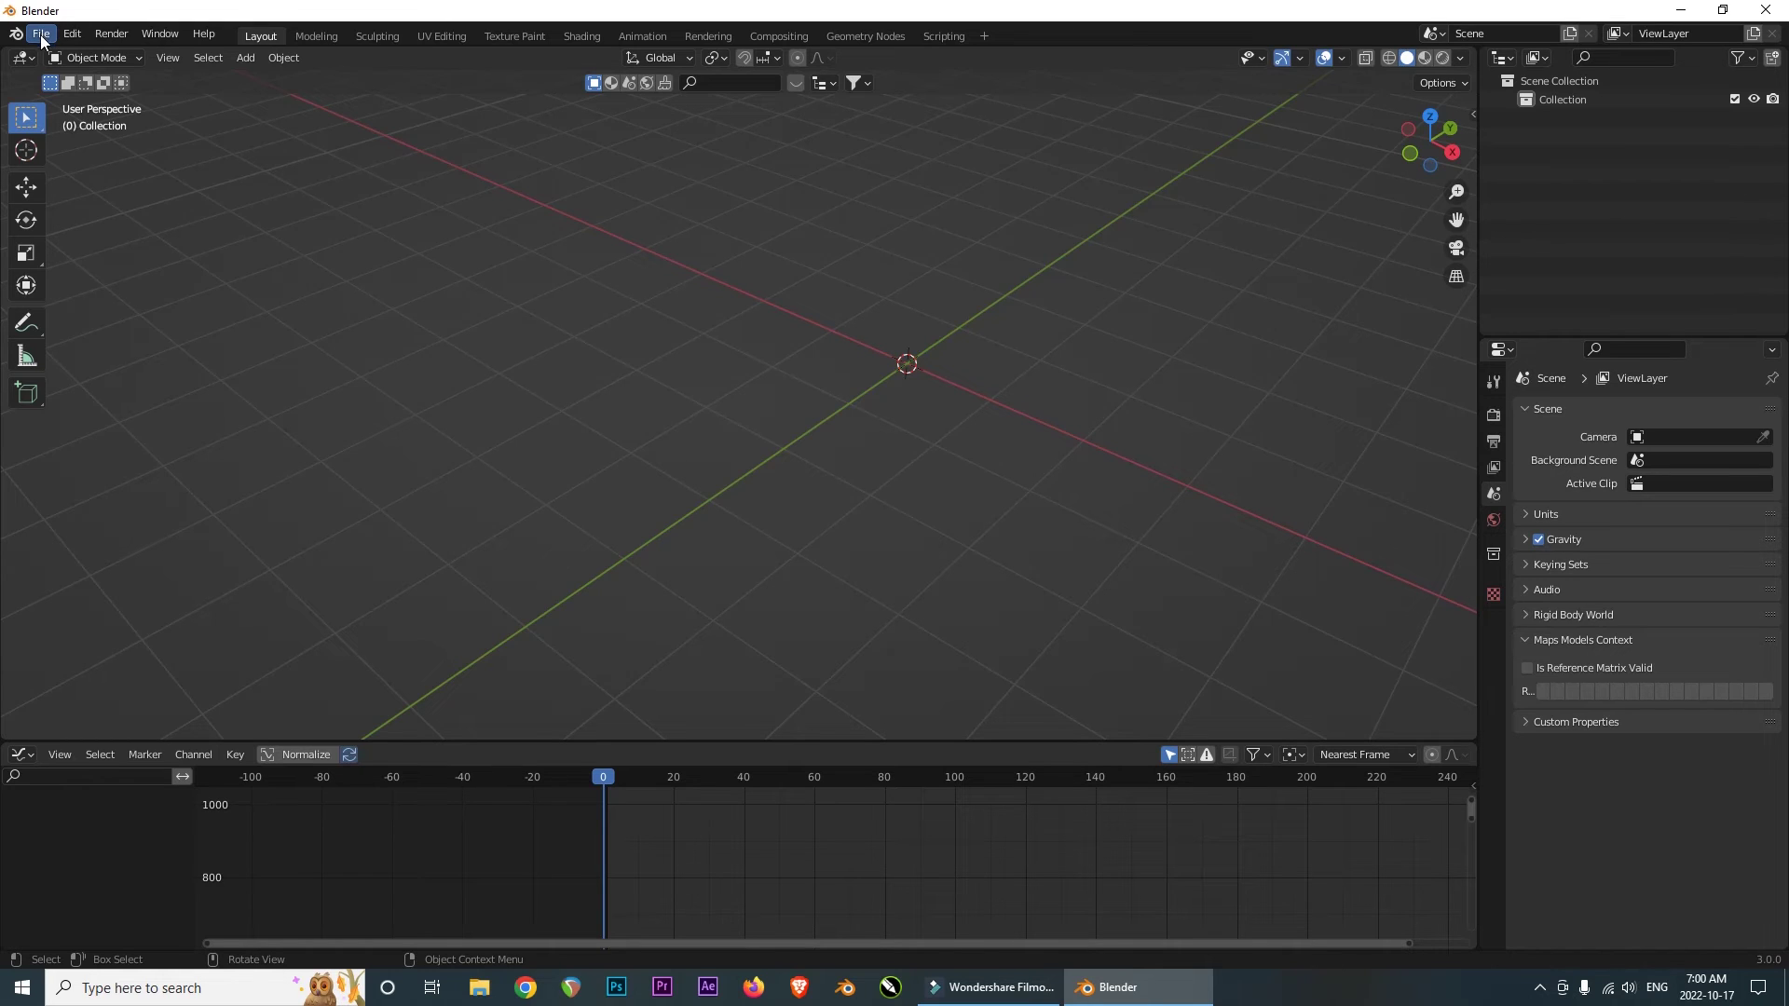
- Import Fast Run.fbx through File > Import > FBX (.fbx)
middle_click_drag(644, 254, 830, 299)
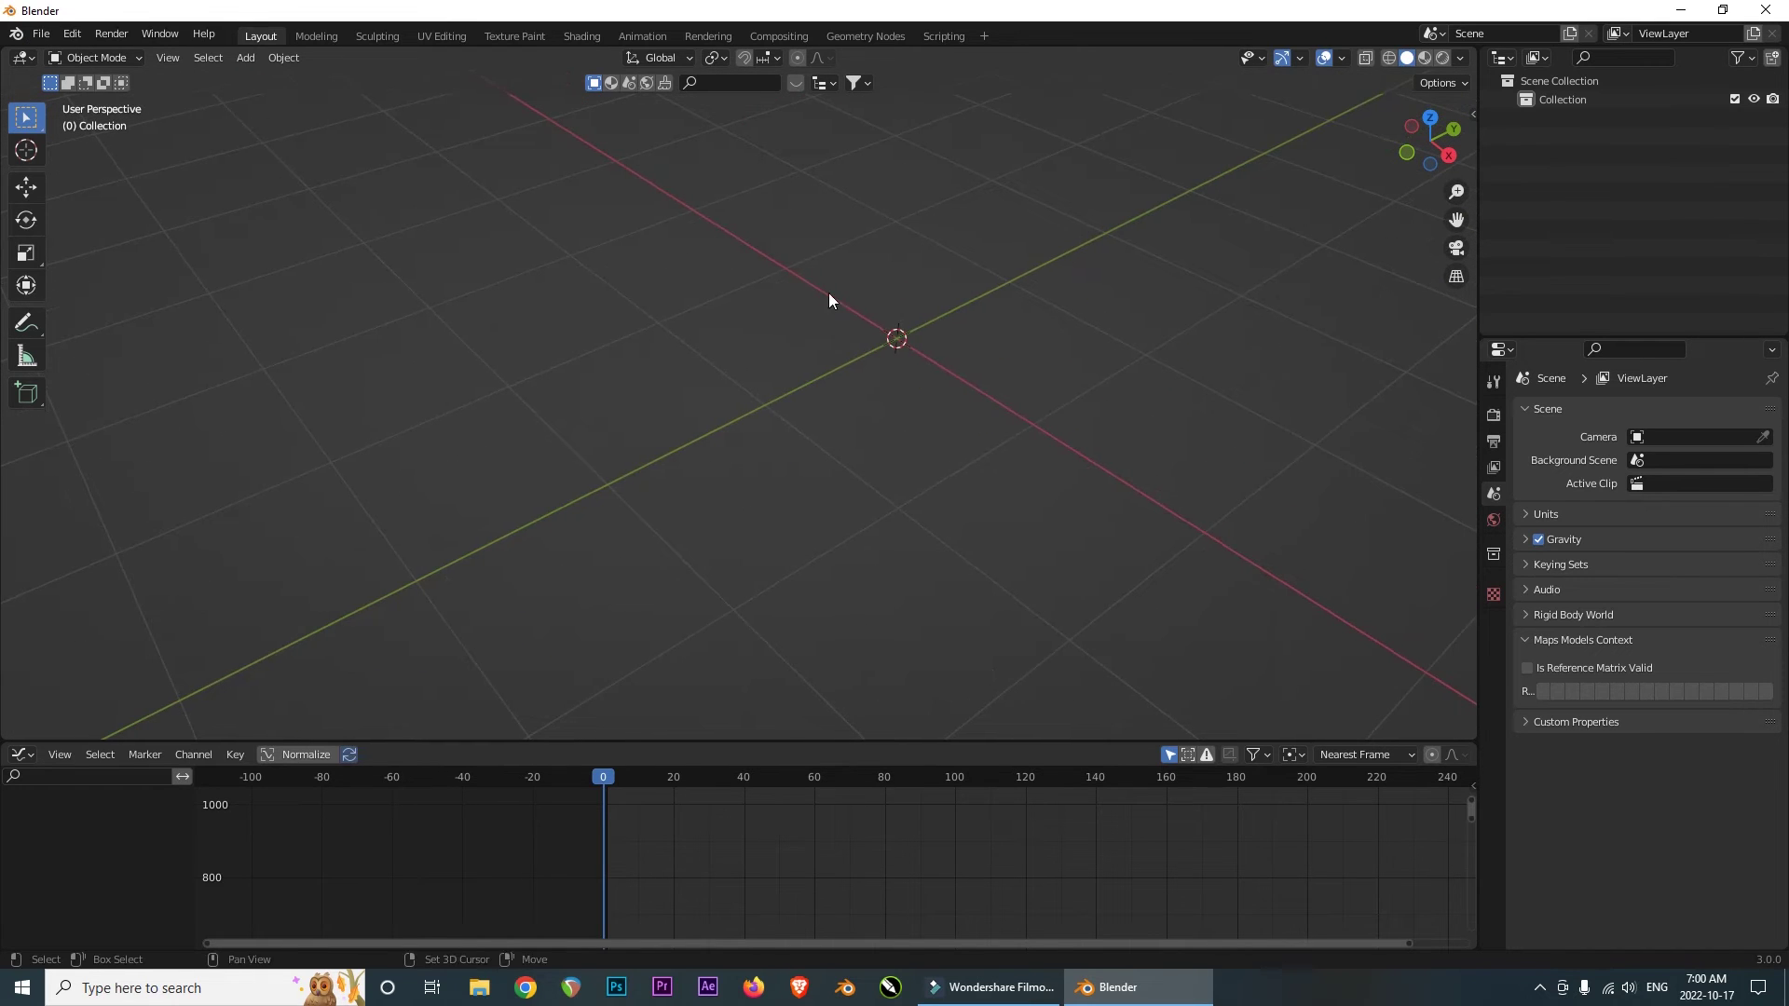
left_click(43, 37)
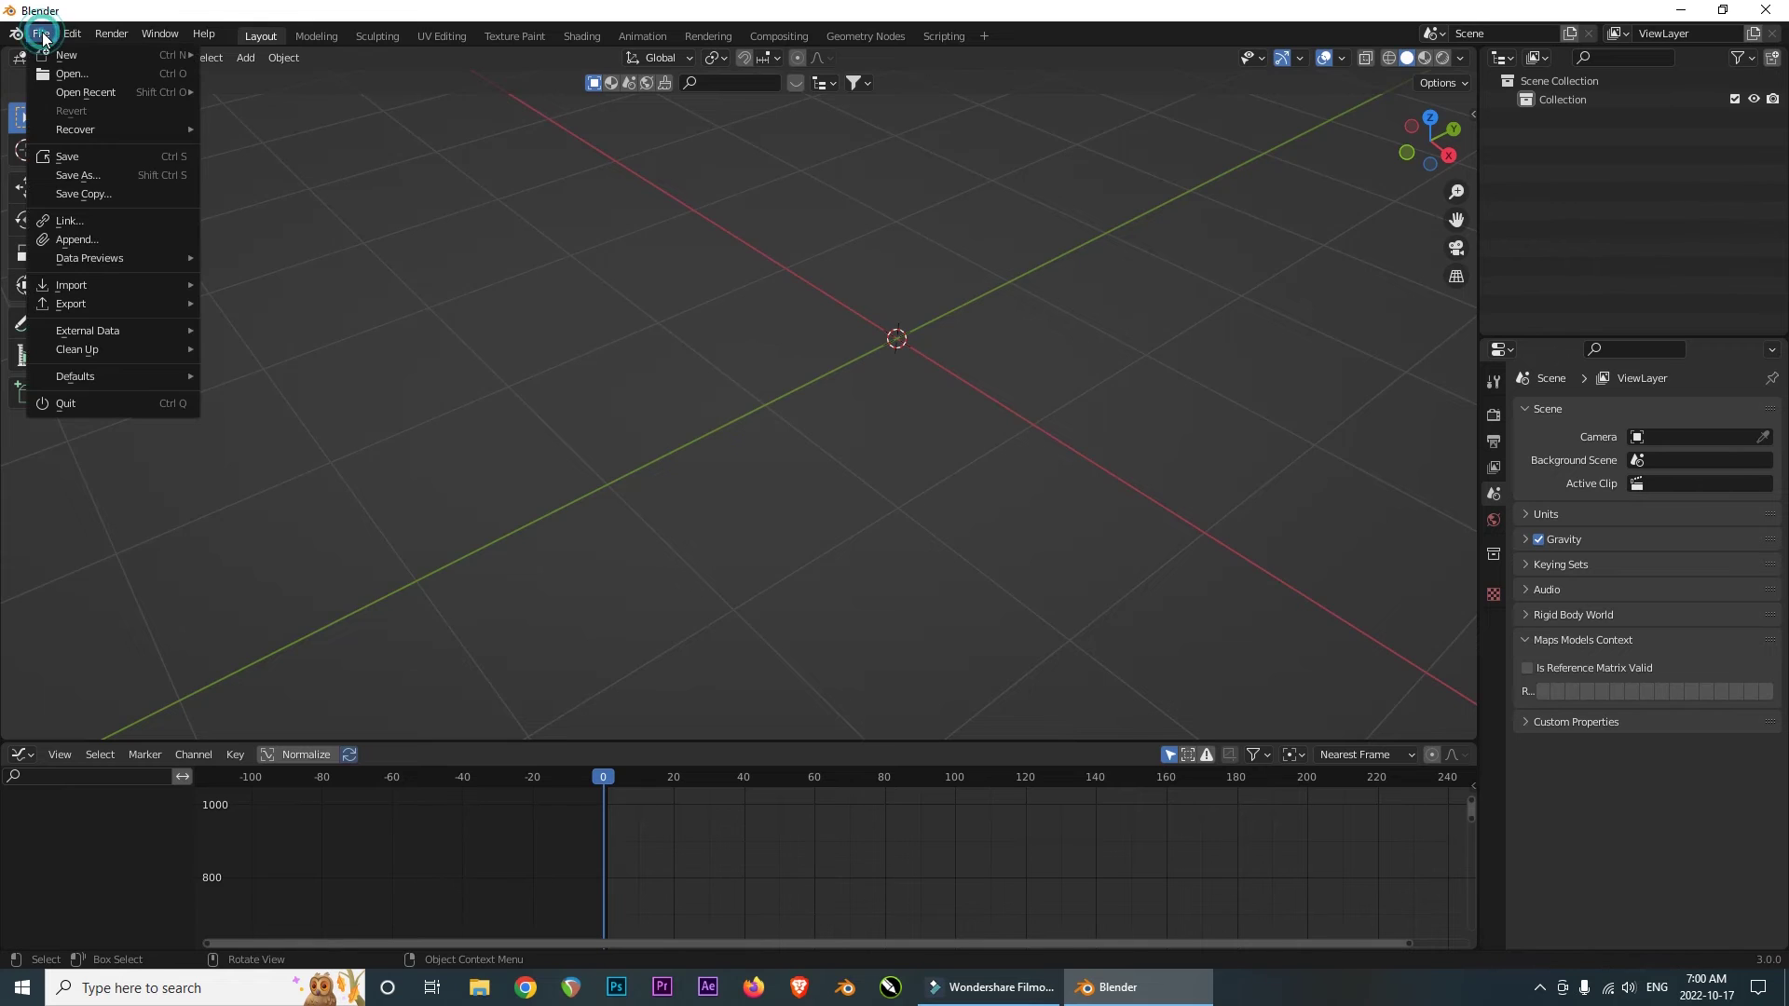
mouse_move(91, 304)
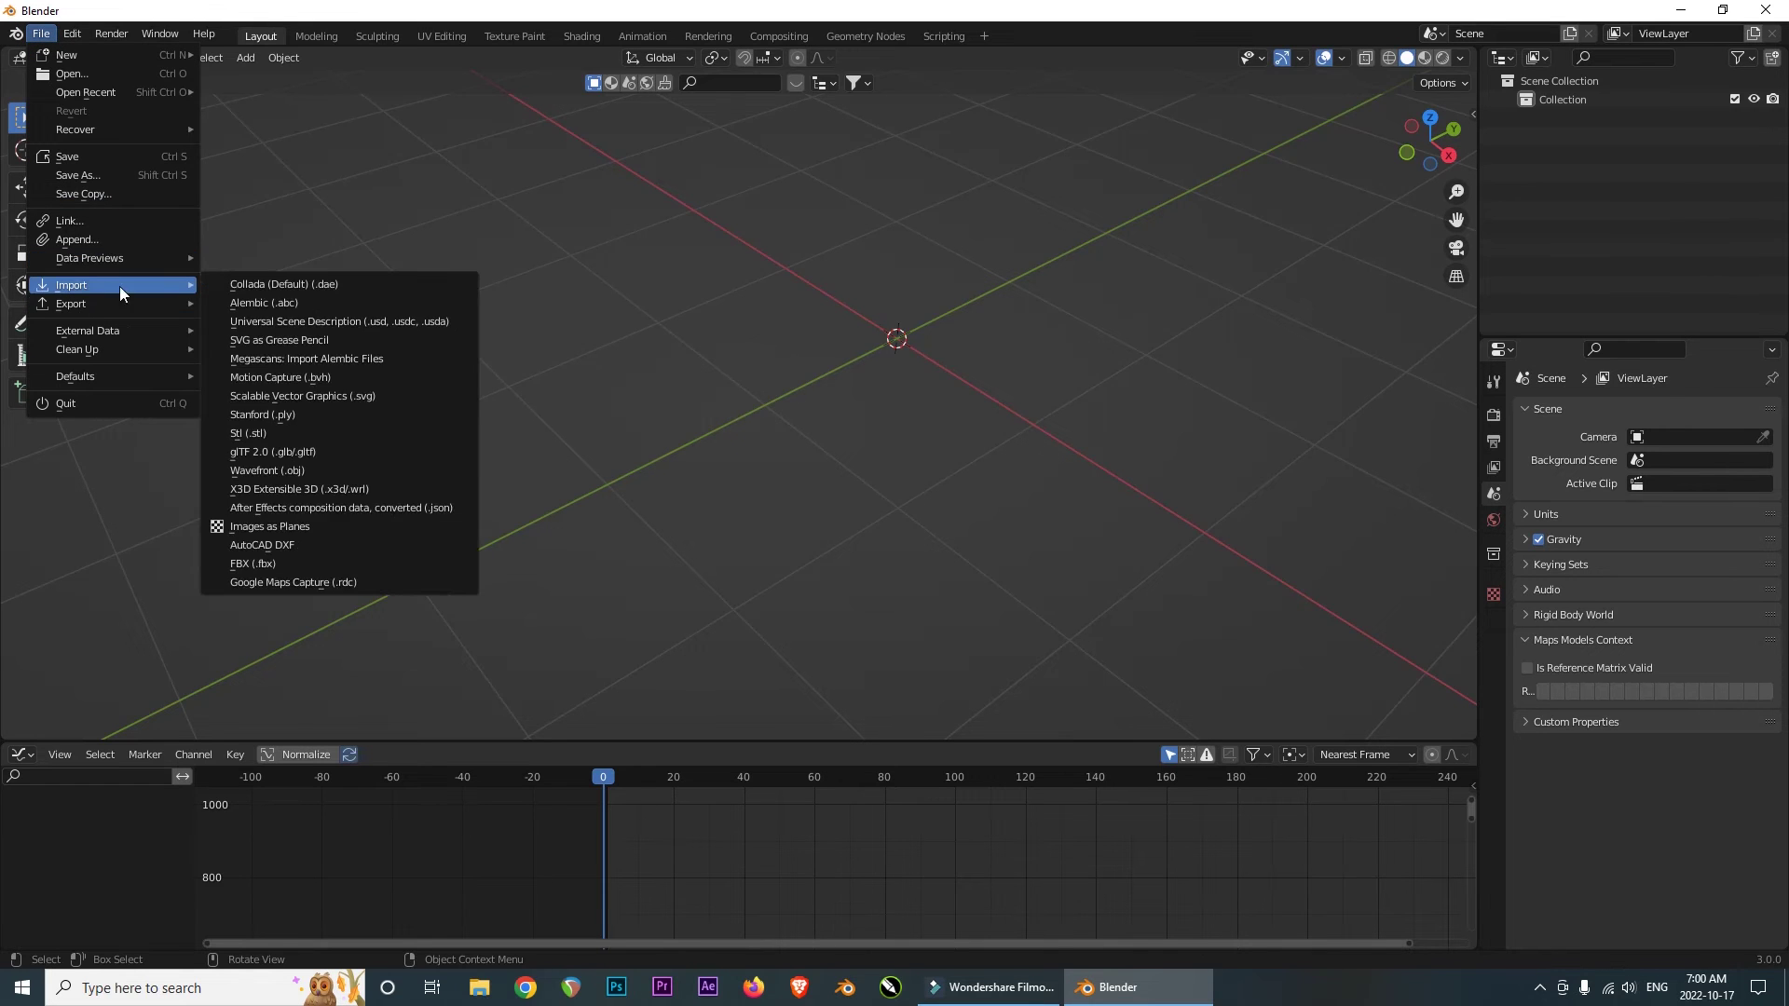
left_click(259, 563)
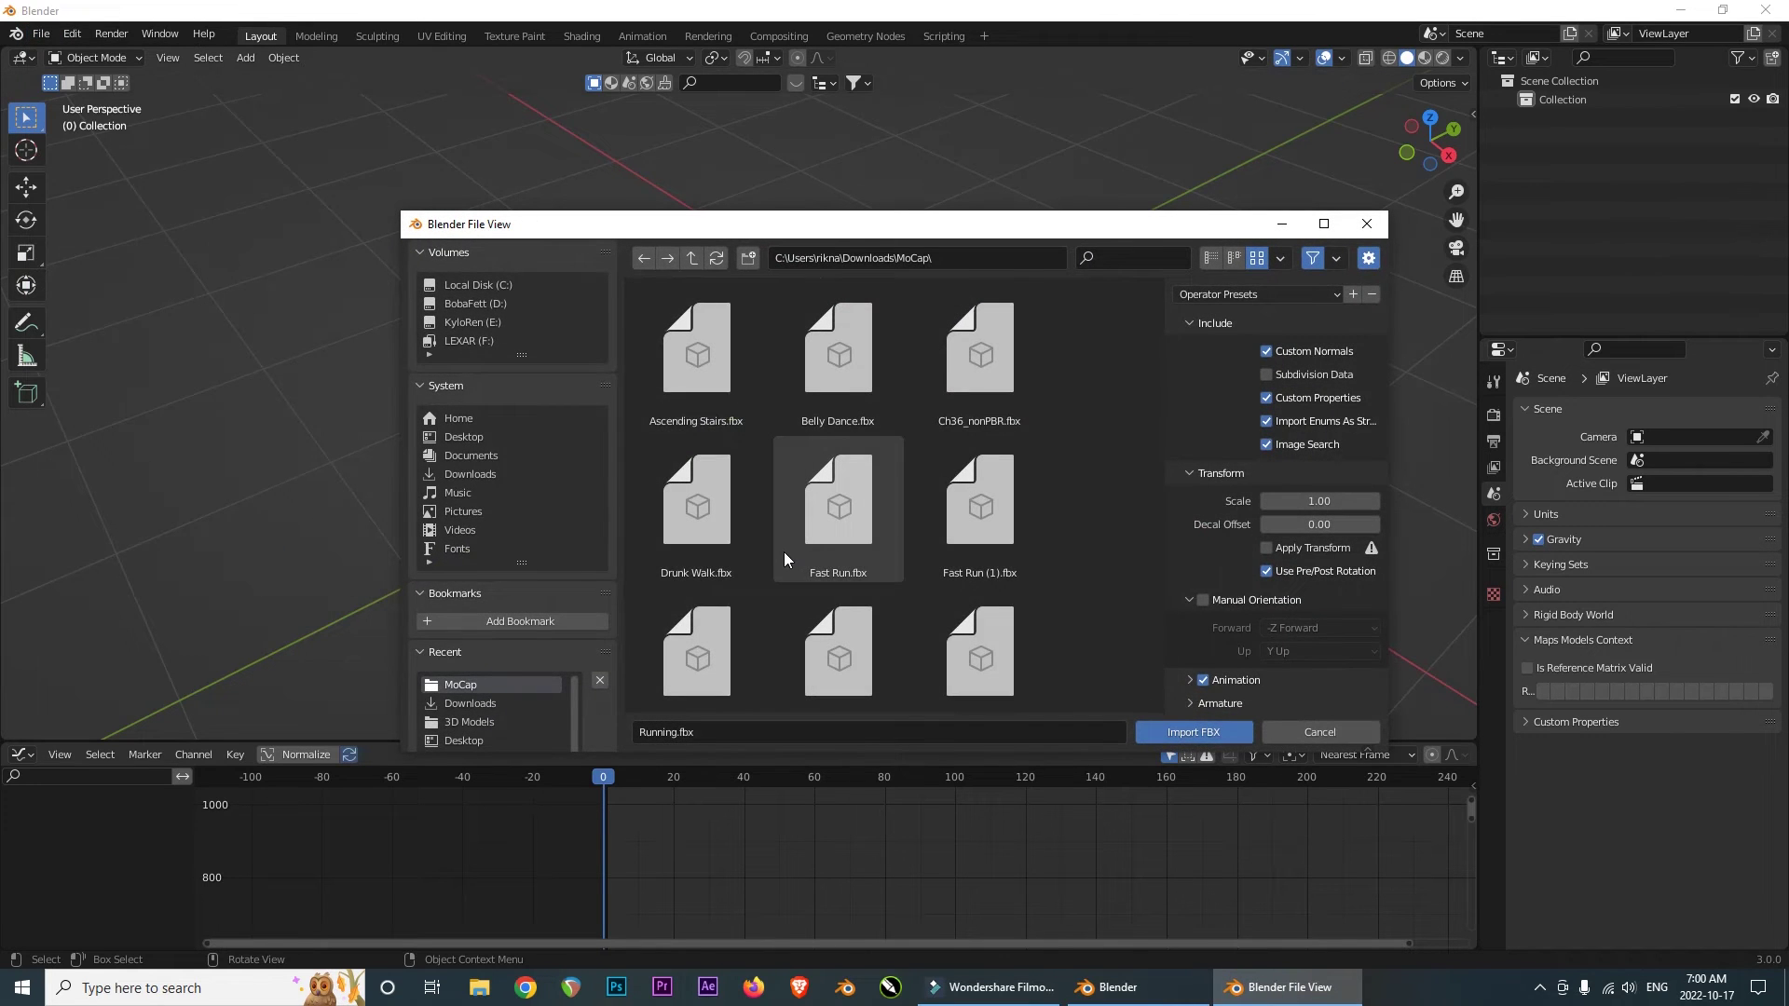
scroll(785, 551, "down", 3)
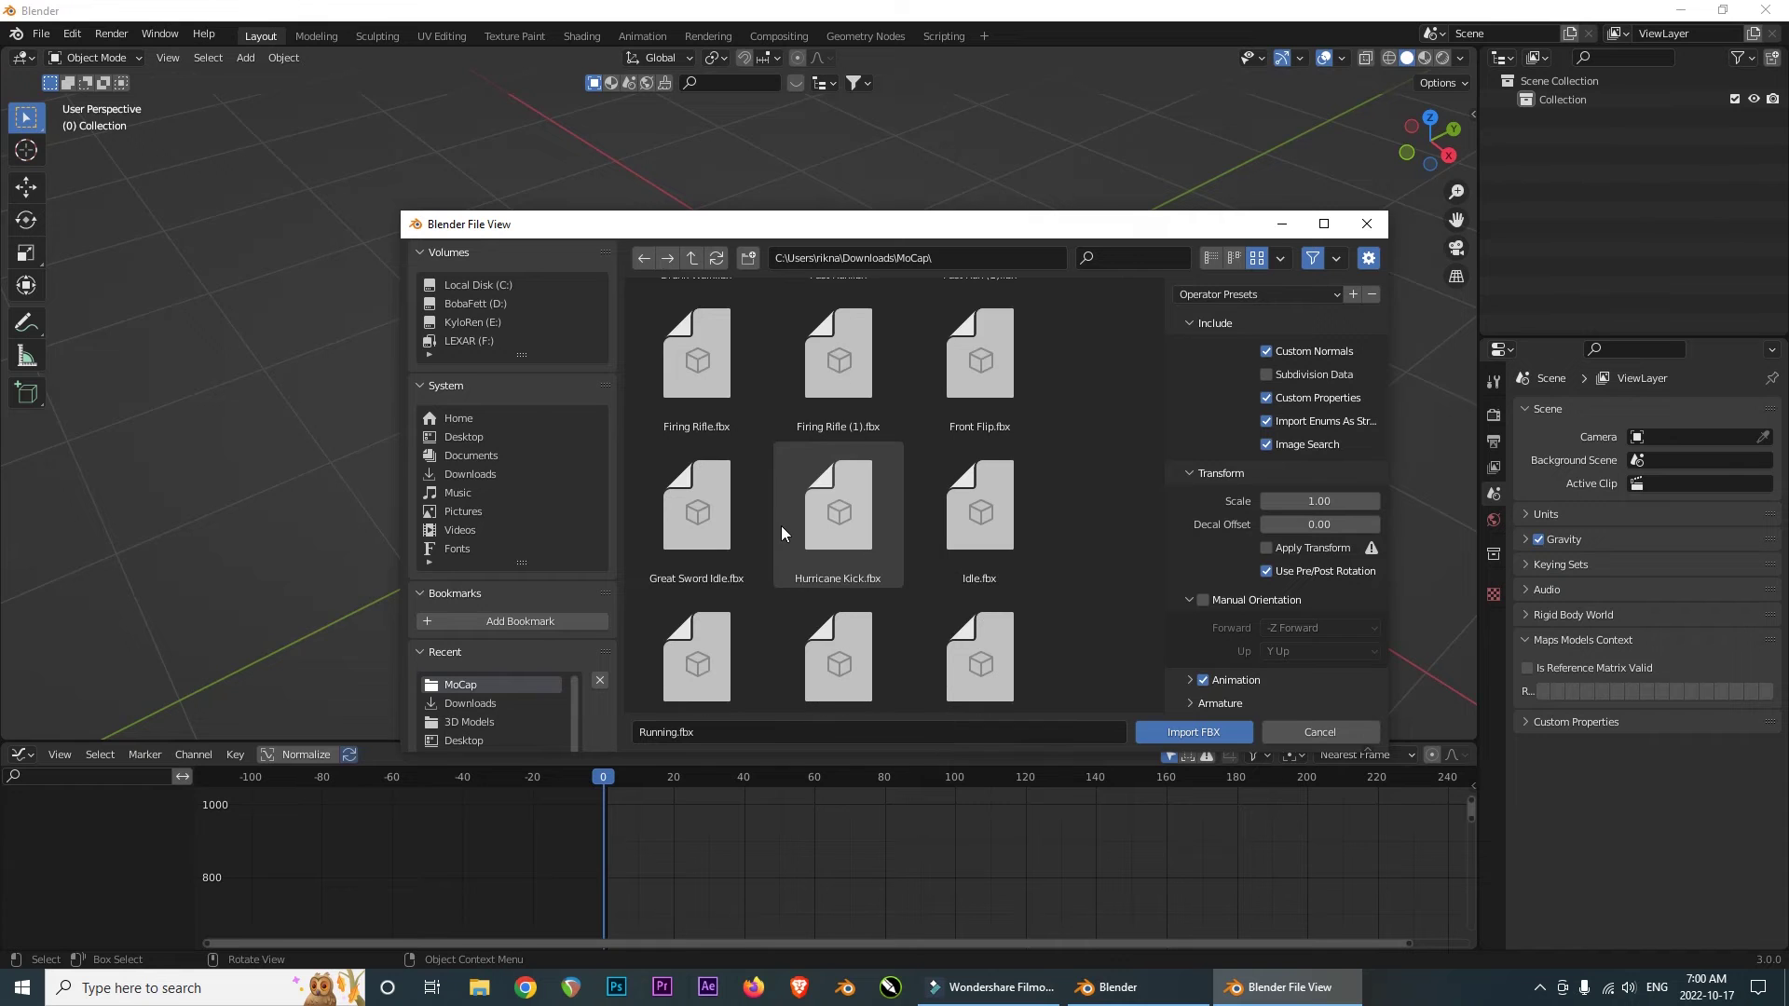
scroll(790, 522, "up", 3)
double_click(841, 436)
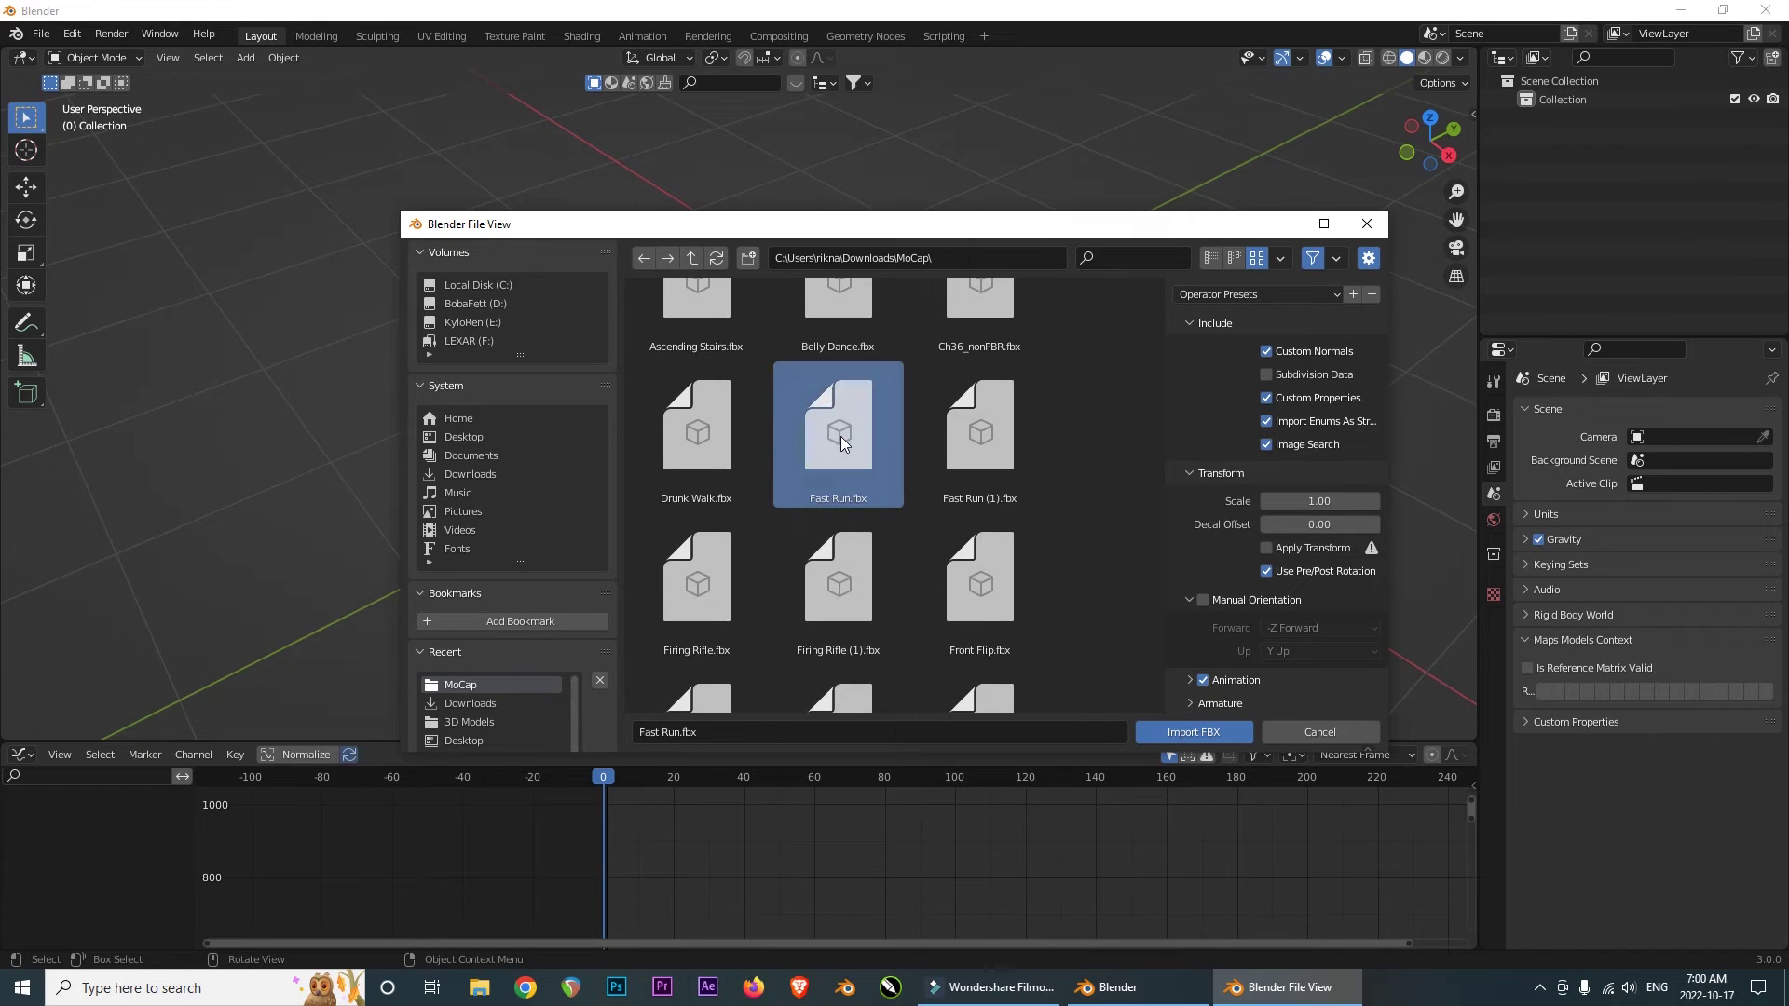
- Play the skeleton's run animation, then stop and return to the start
middle_click_drag(921, 334, 1089, 362)
key("space")
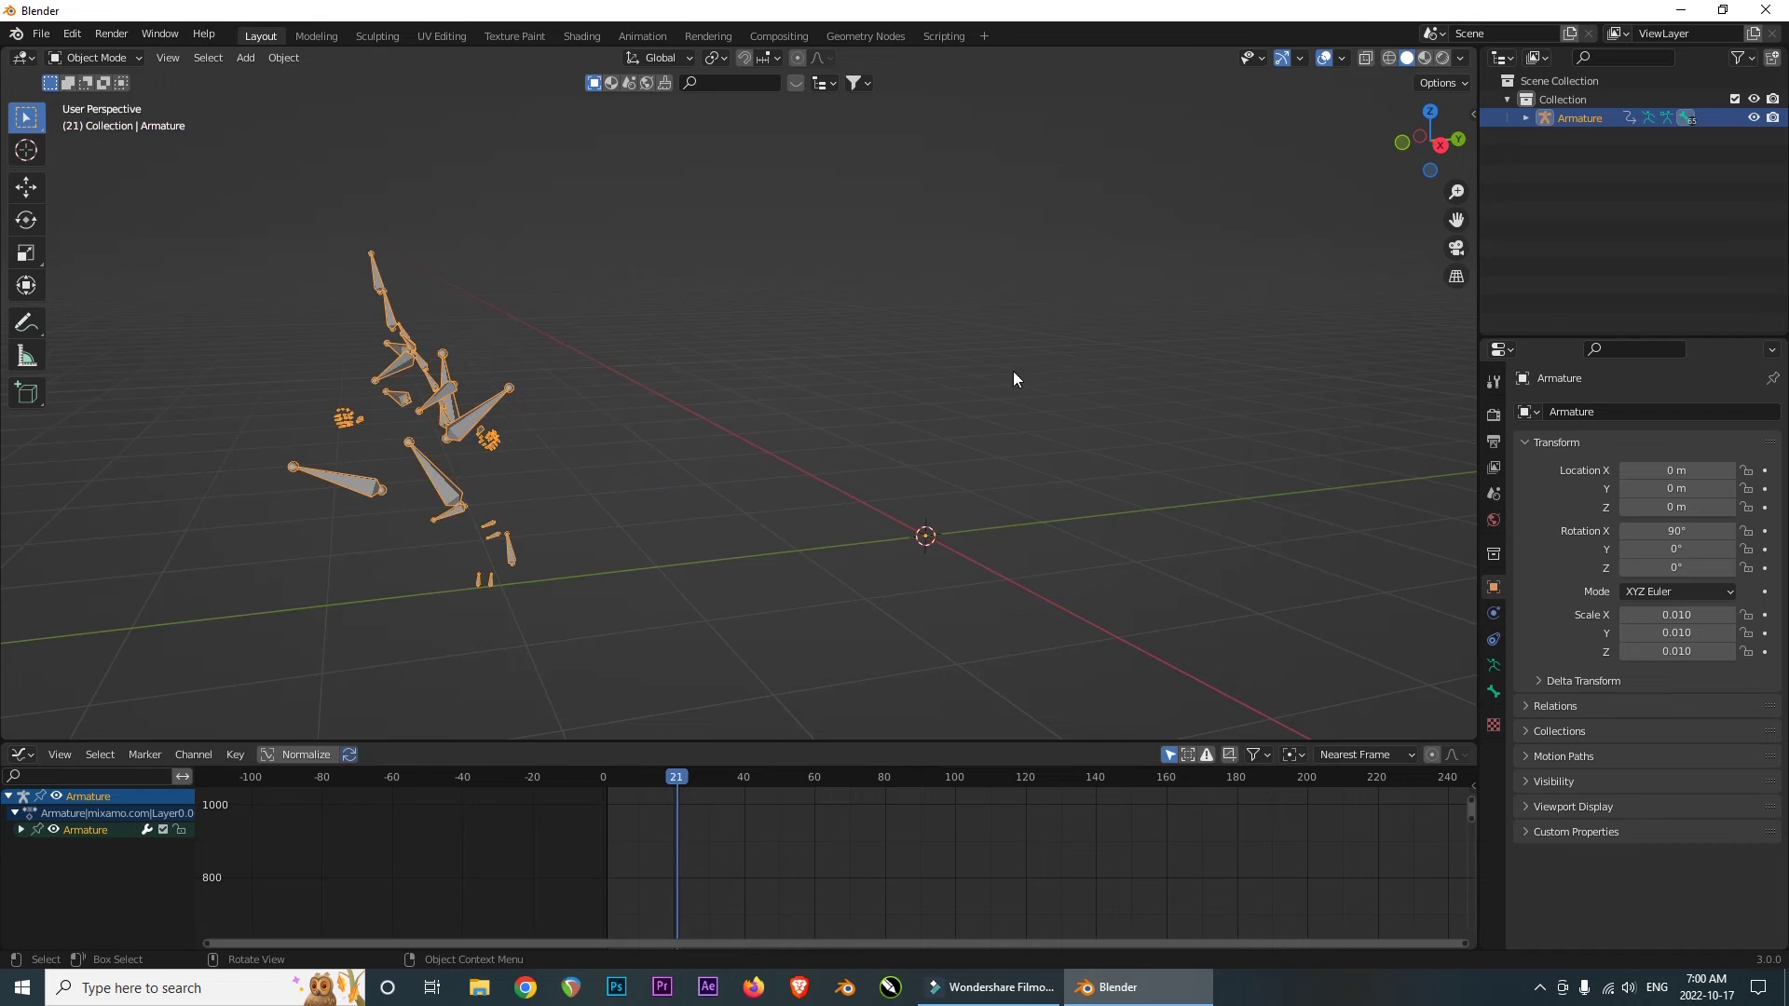
key("Escape")
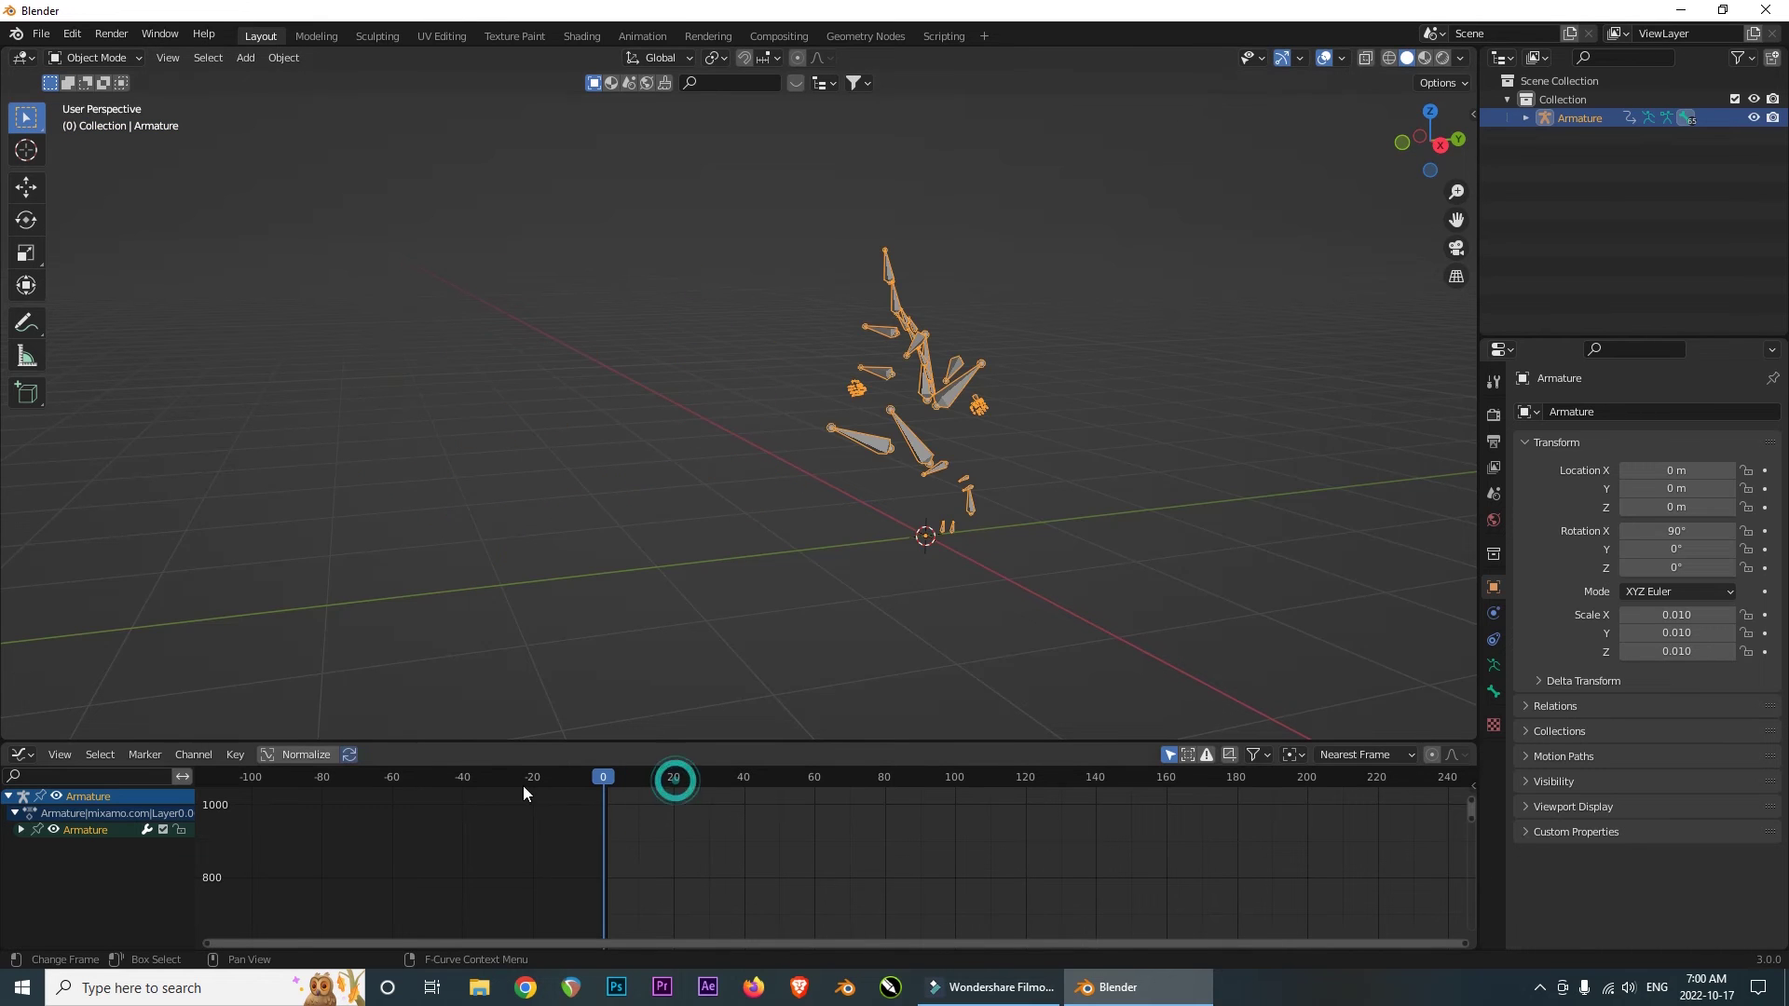
mouse_move(930, 488)
middle_mouse_down()
mouse_move(863, 499)
mouse_move(923, 492)
middle_mouse_up()
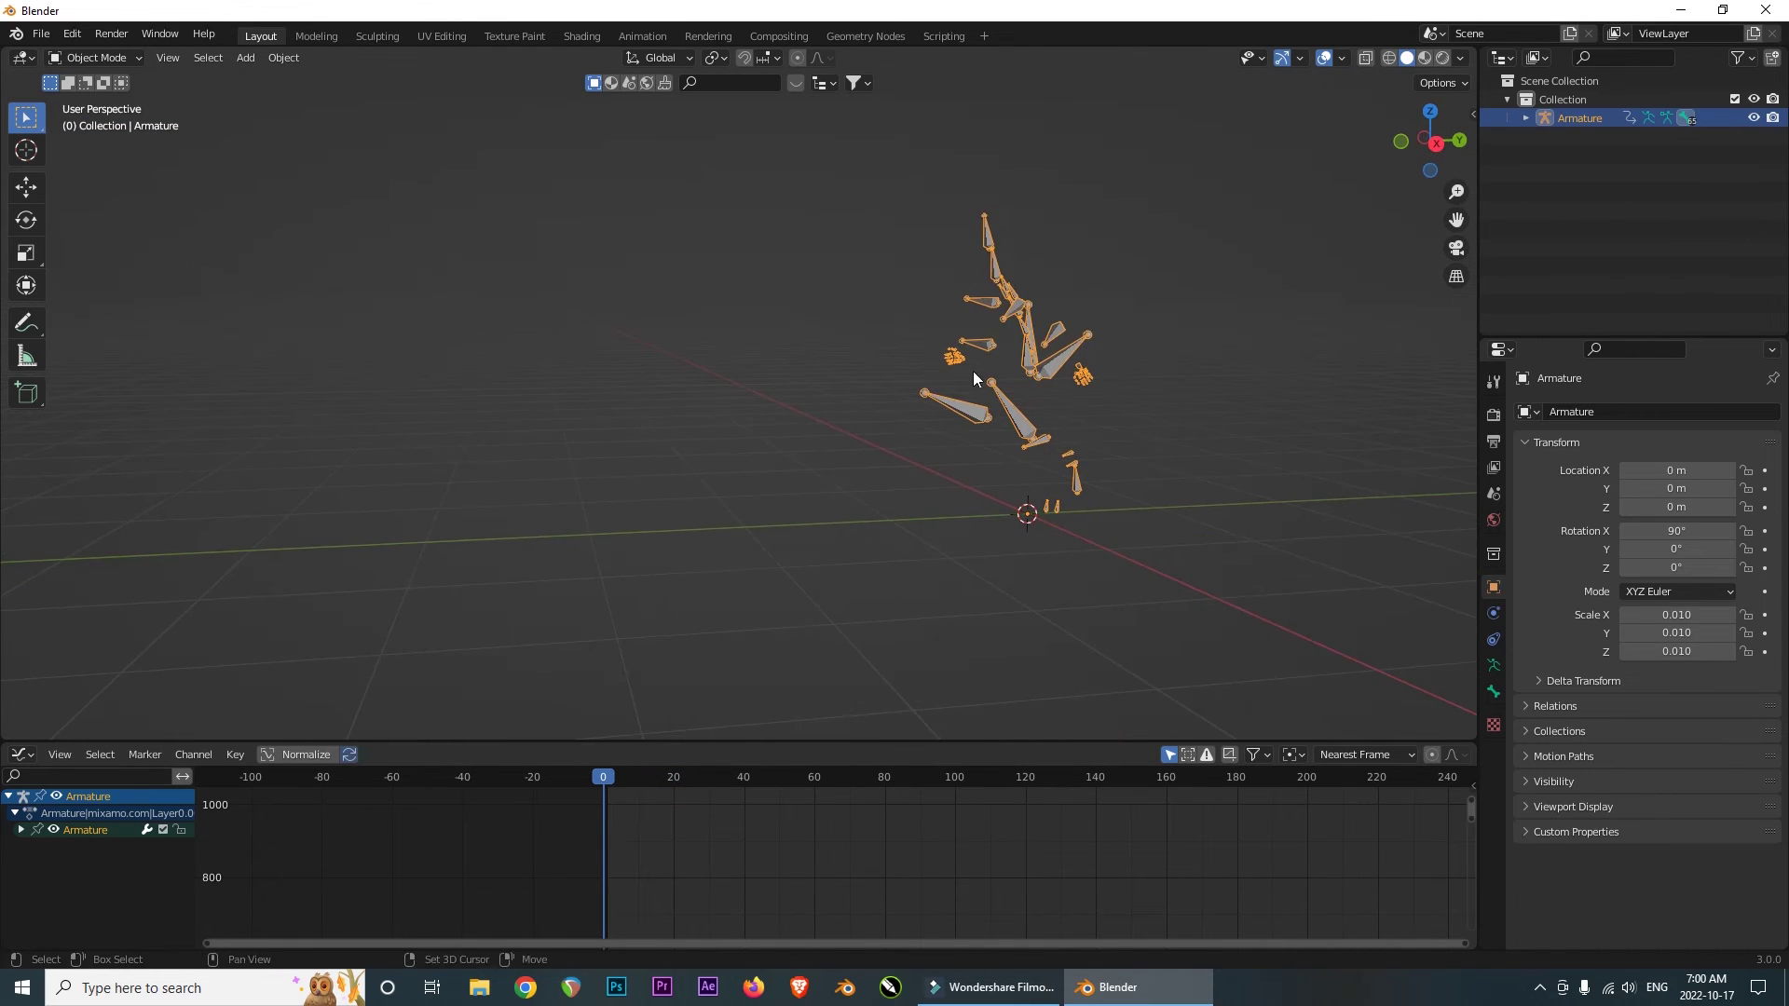
- Switch the bottom area to the Timeline and paste the copied keyframes at frames 18, 35 and 69
left_click(22, 754)
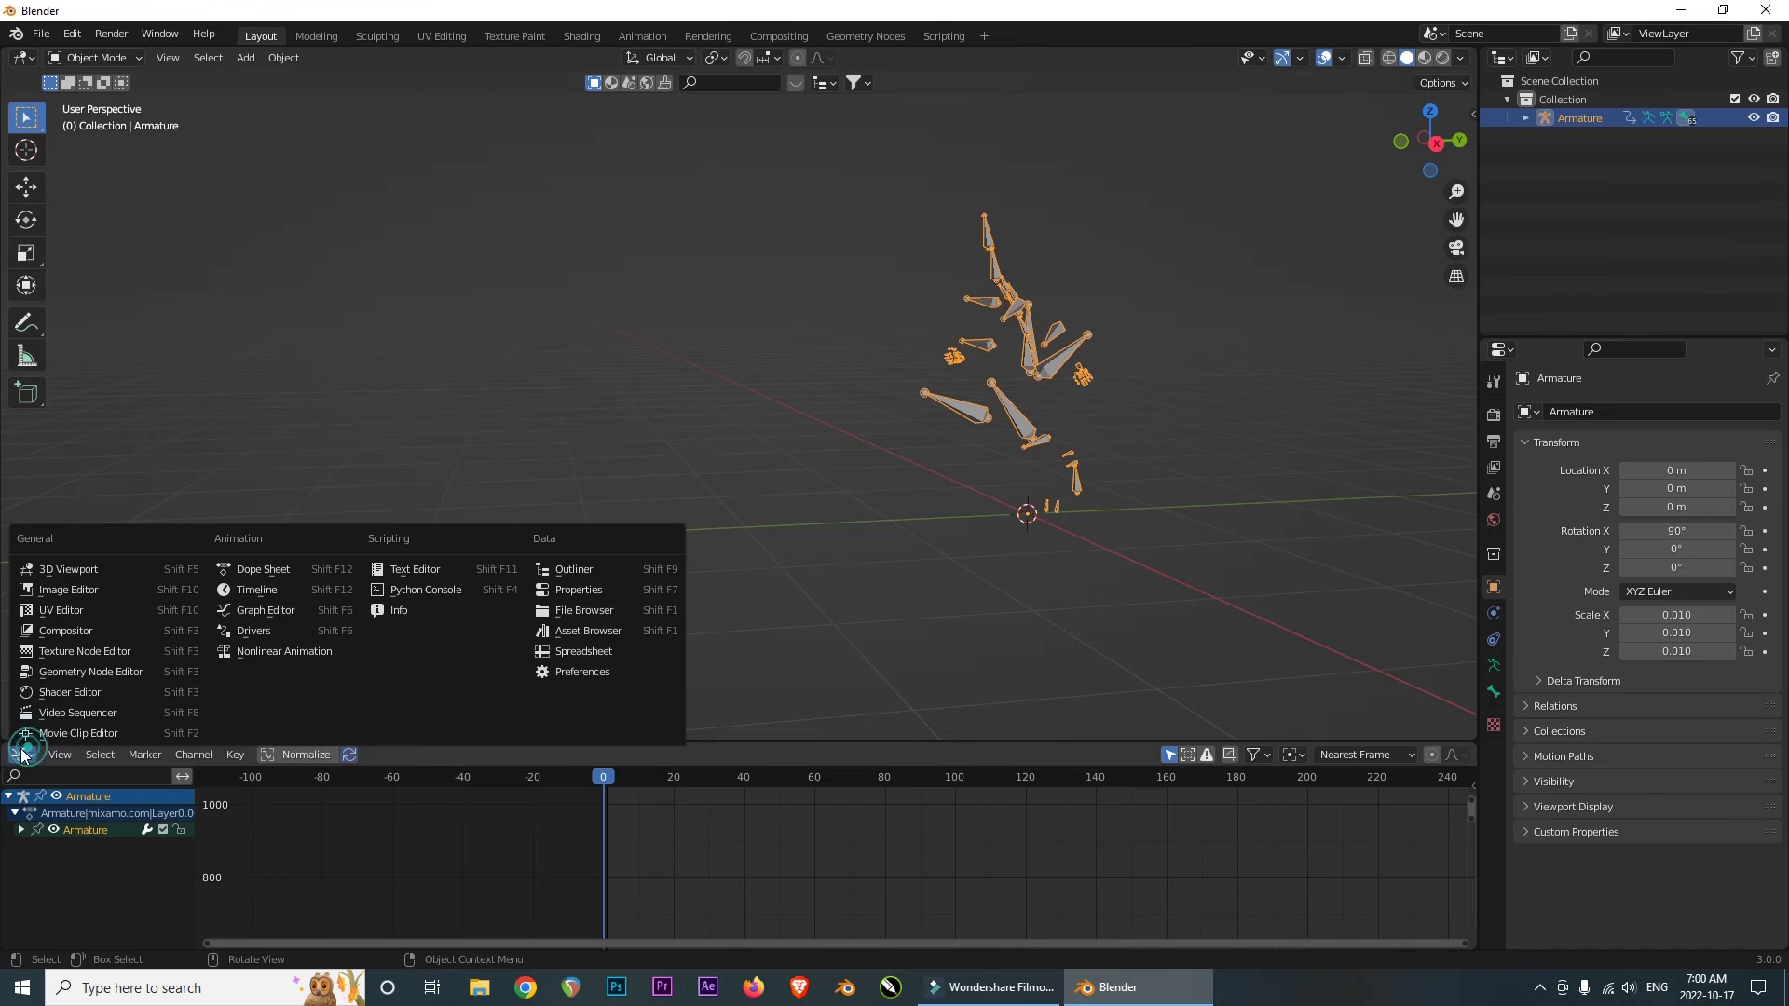
left_click(255, 589)
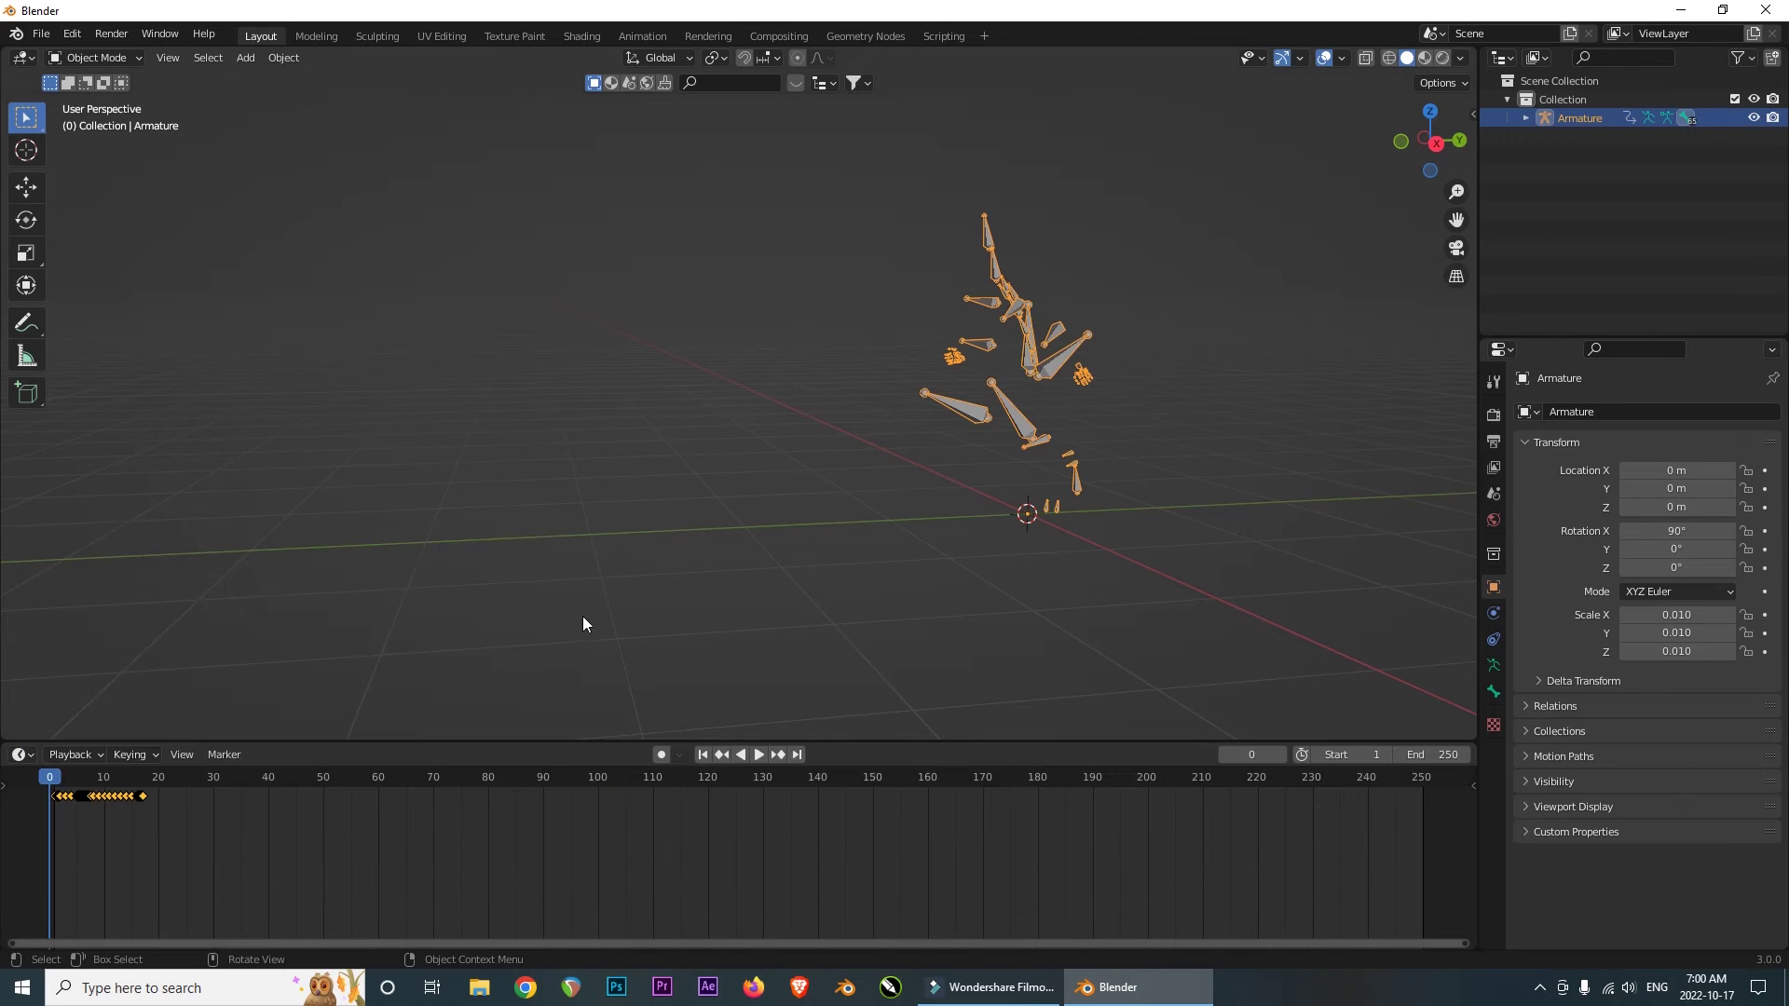
left_click(148, 777)
key("ctrl+v")
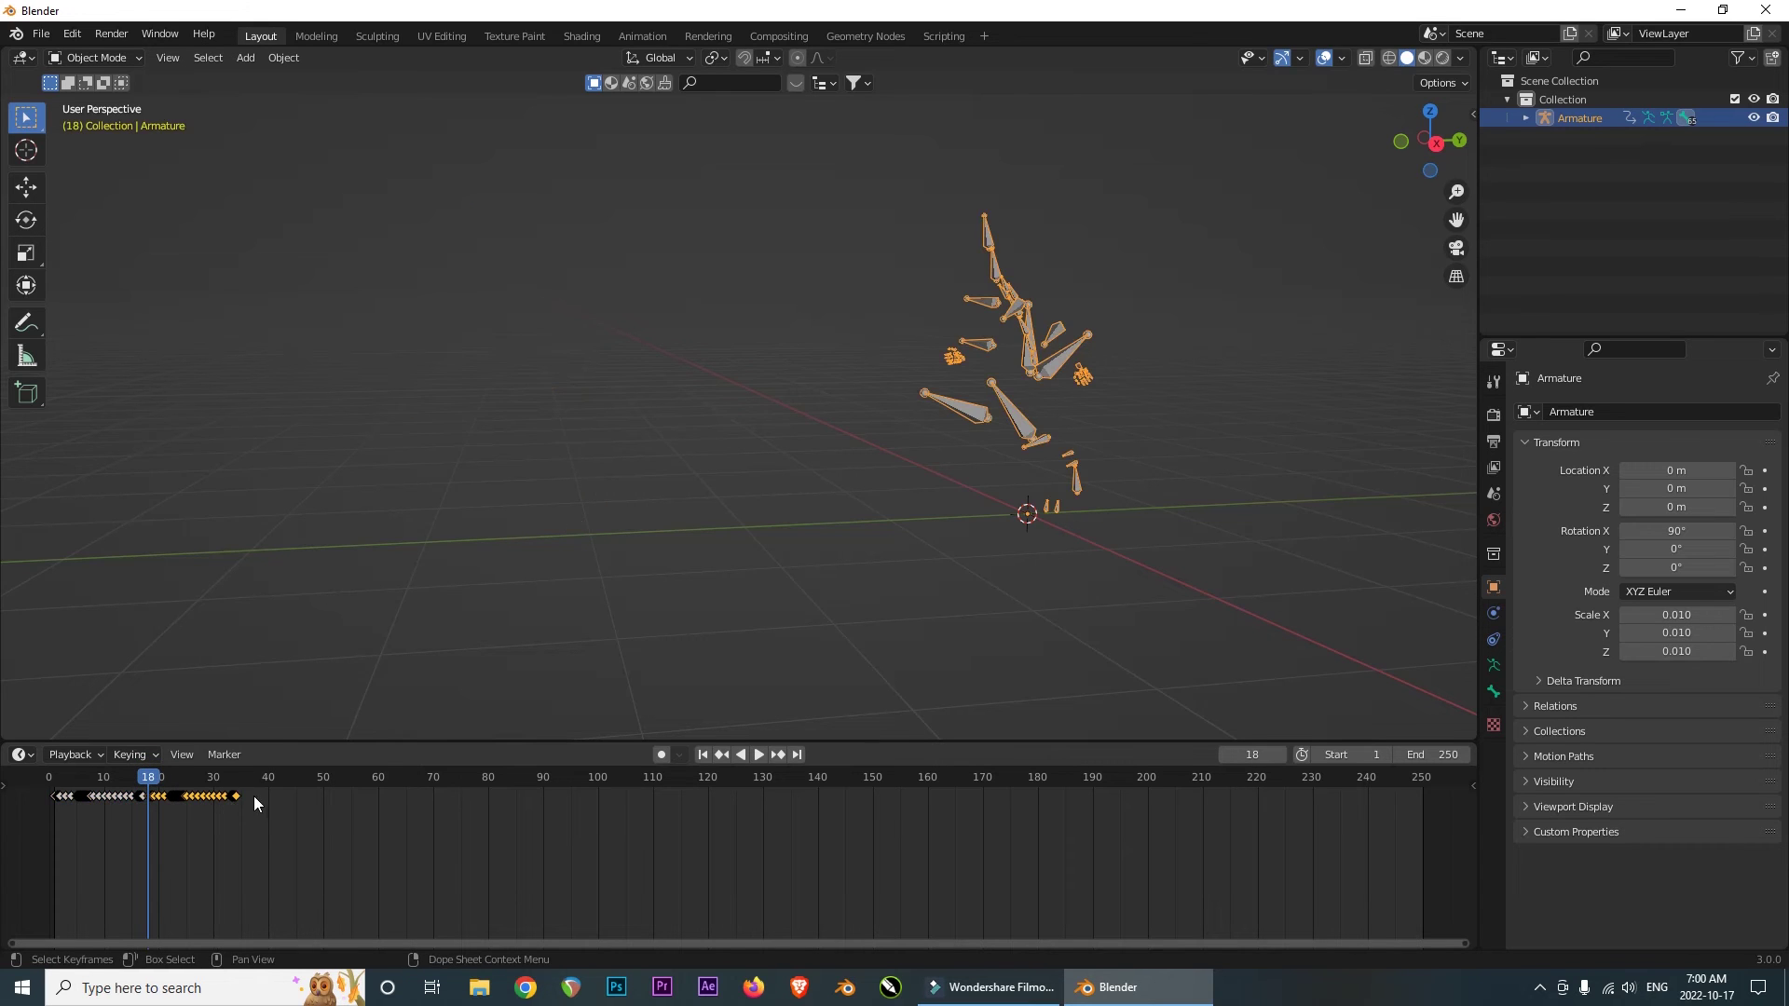
left_click_drag(159, 783, 426, 781)
key("ctrl+v")
key("ctrl+v")
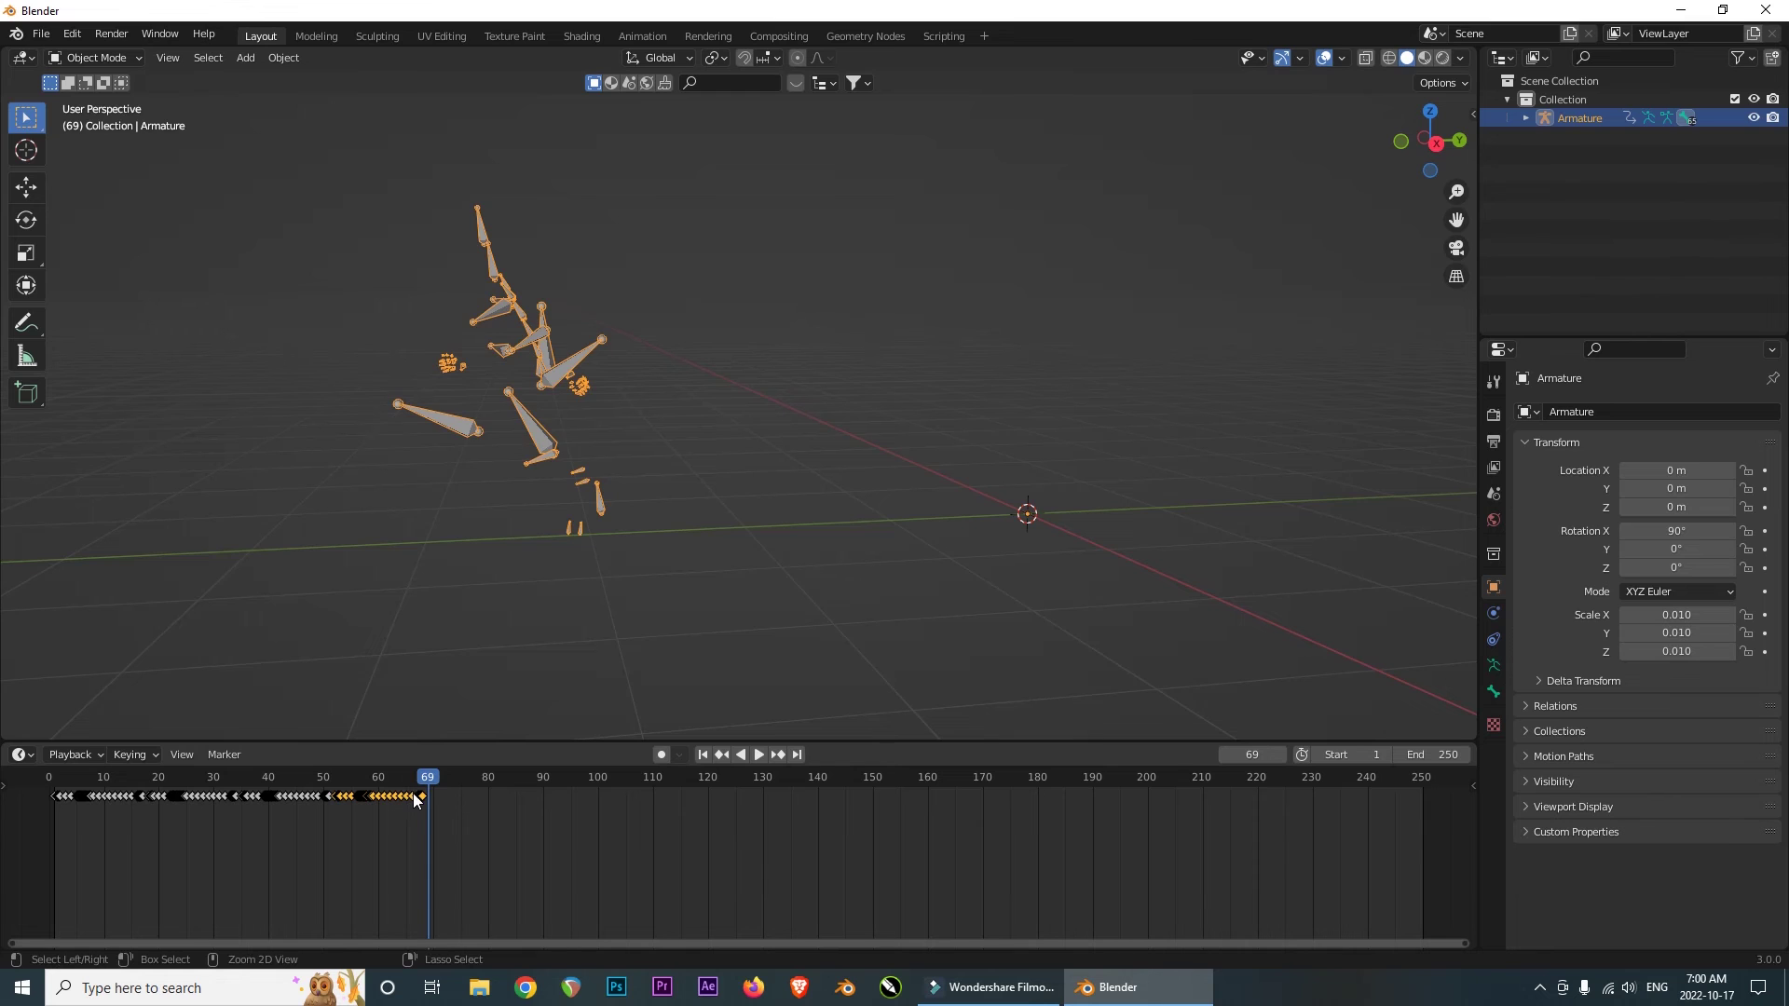
key("ctrl+v")
- Return to frame 0, preview the run, and deselect all timeline keyframes
left_click_drag(434, 780, 49, 780)
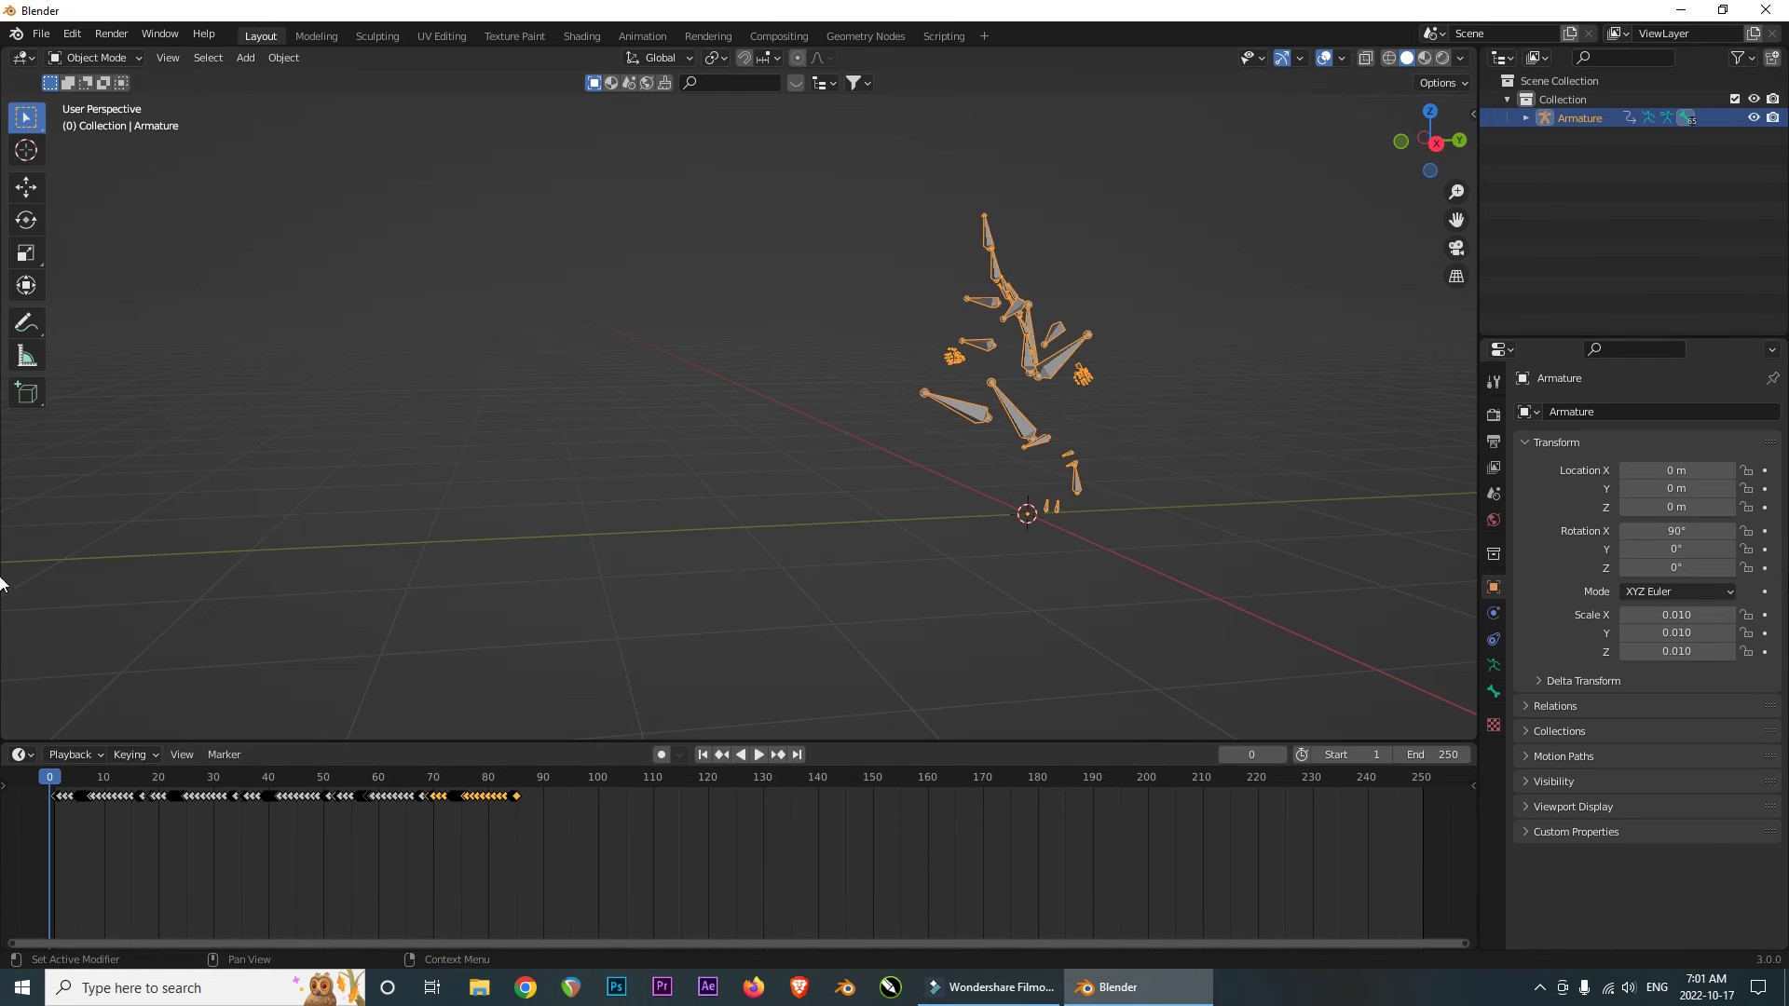
scroll(1051, 505, "down", 3)
middle_click_drag(1055, 511, 1052, 572)
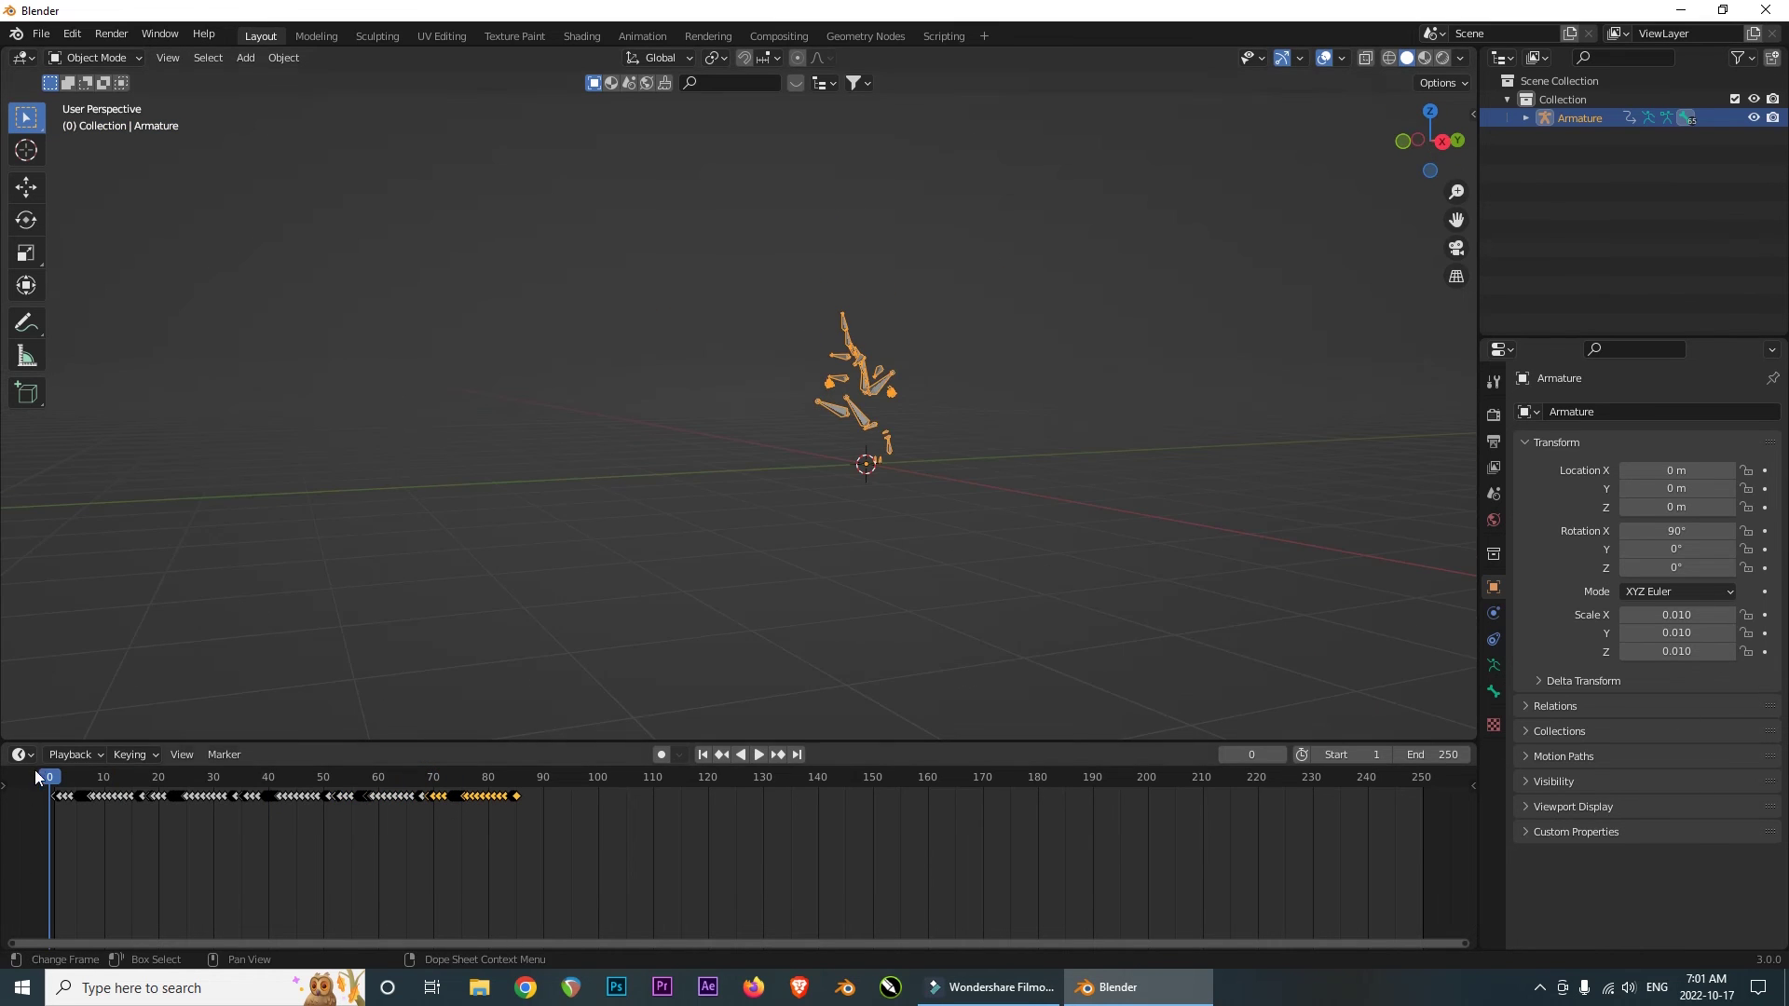
mouse_move(59, 787)
left_mouse_down()
mouse_move(311, 781)
mouse_move(50, 781)
left_mouse_up()
left_click(394, 829)
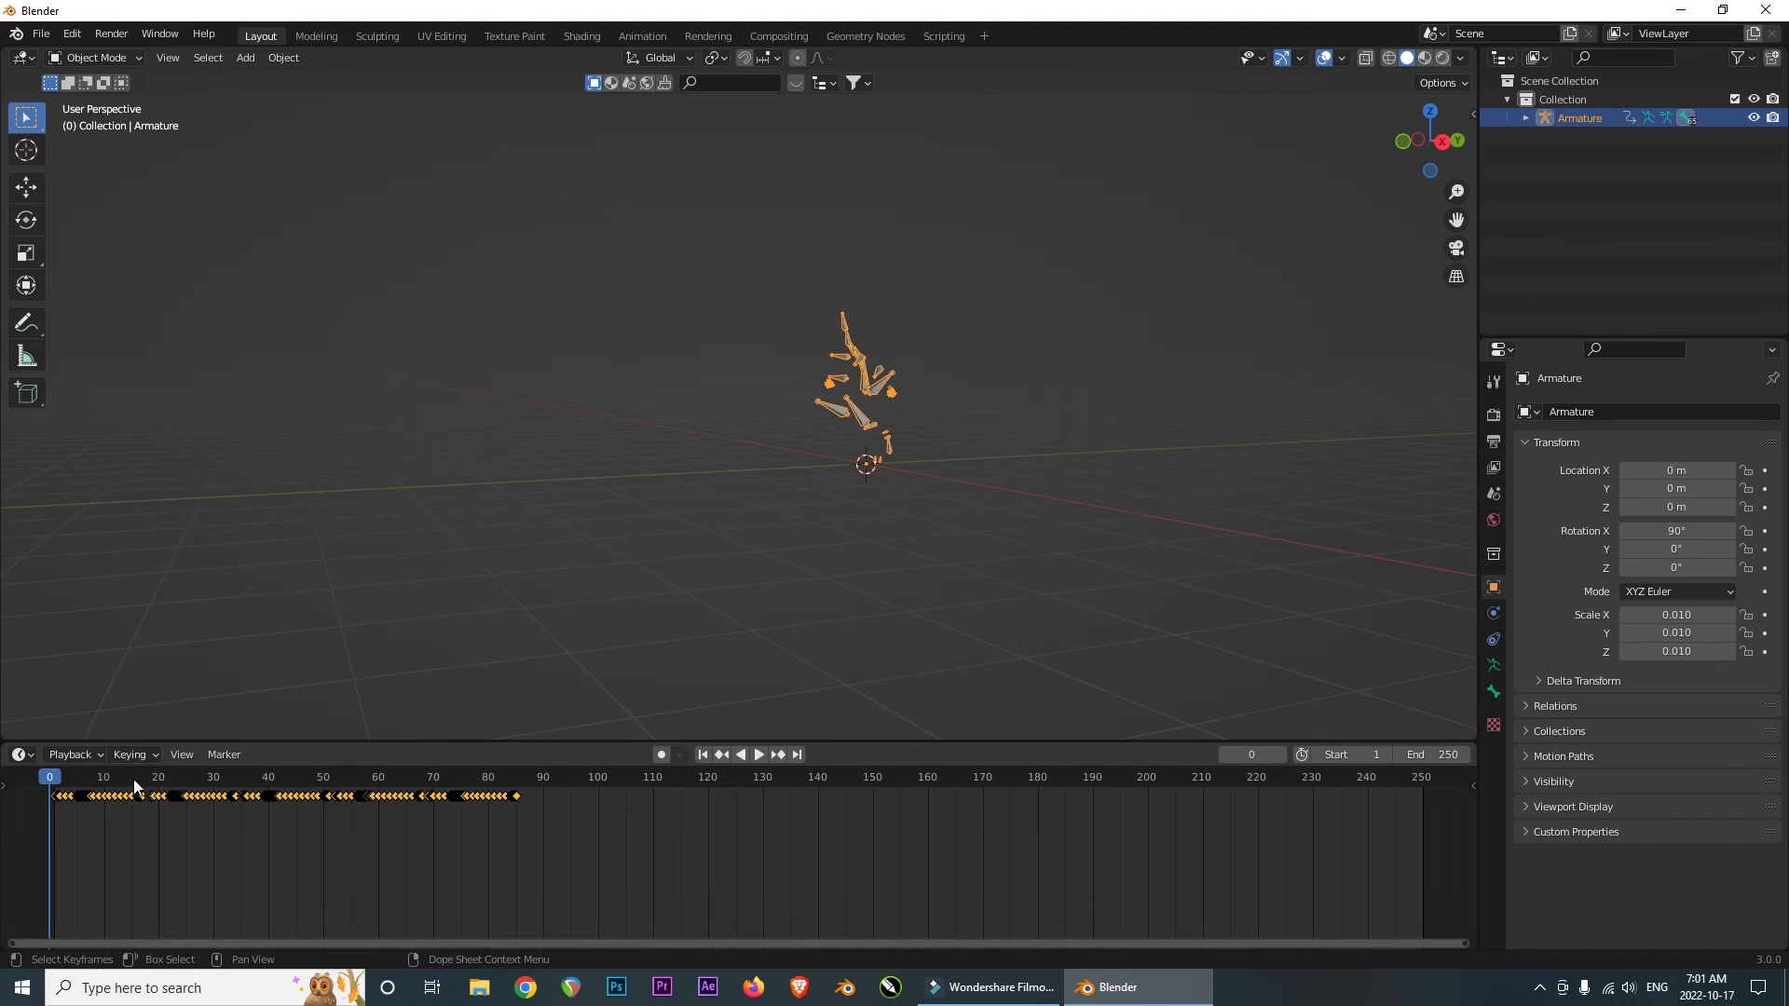
left_click(22, 754)
- Make the bottom area a tall Graph Editor framing the armature's sawtooth location curve
left_click(255, 609)
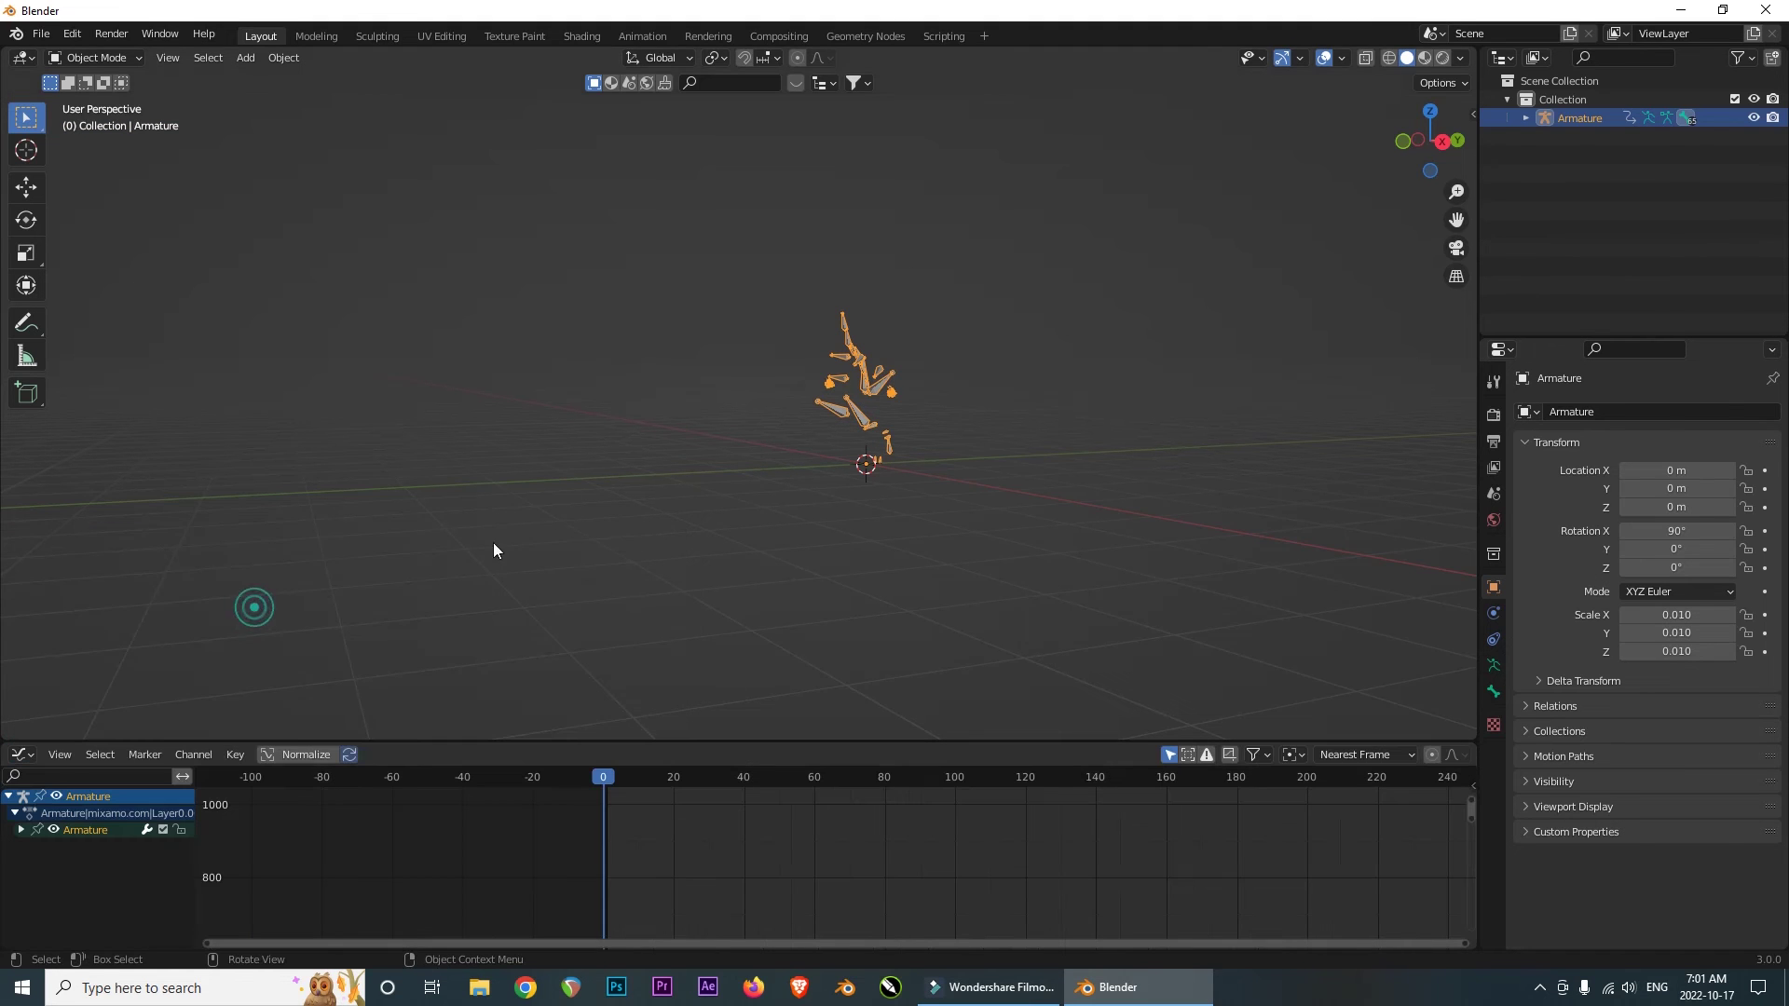
left_click_drag(548, 740, 548, 432)
key("Home")
scroll(921, 643, "up", 3)
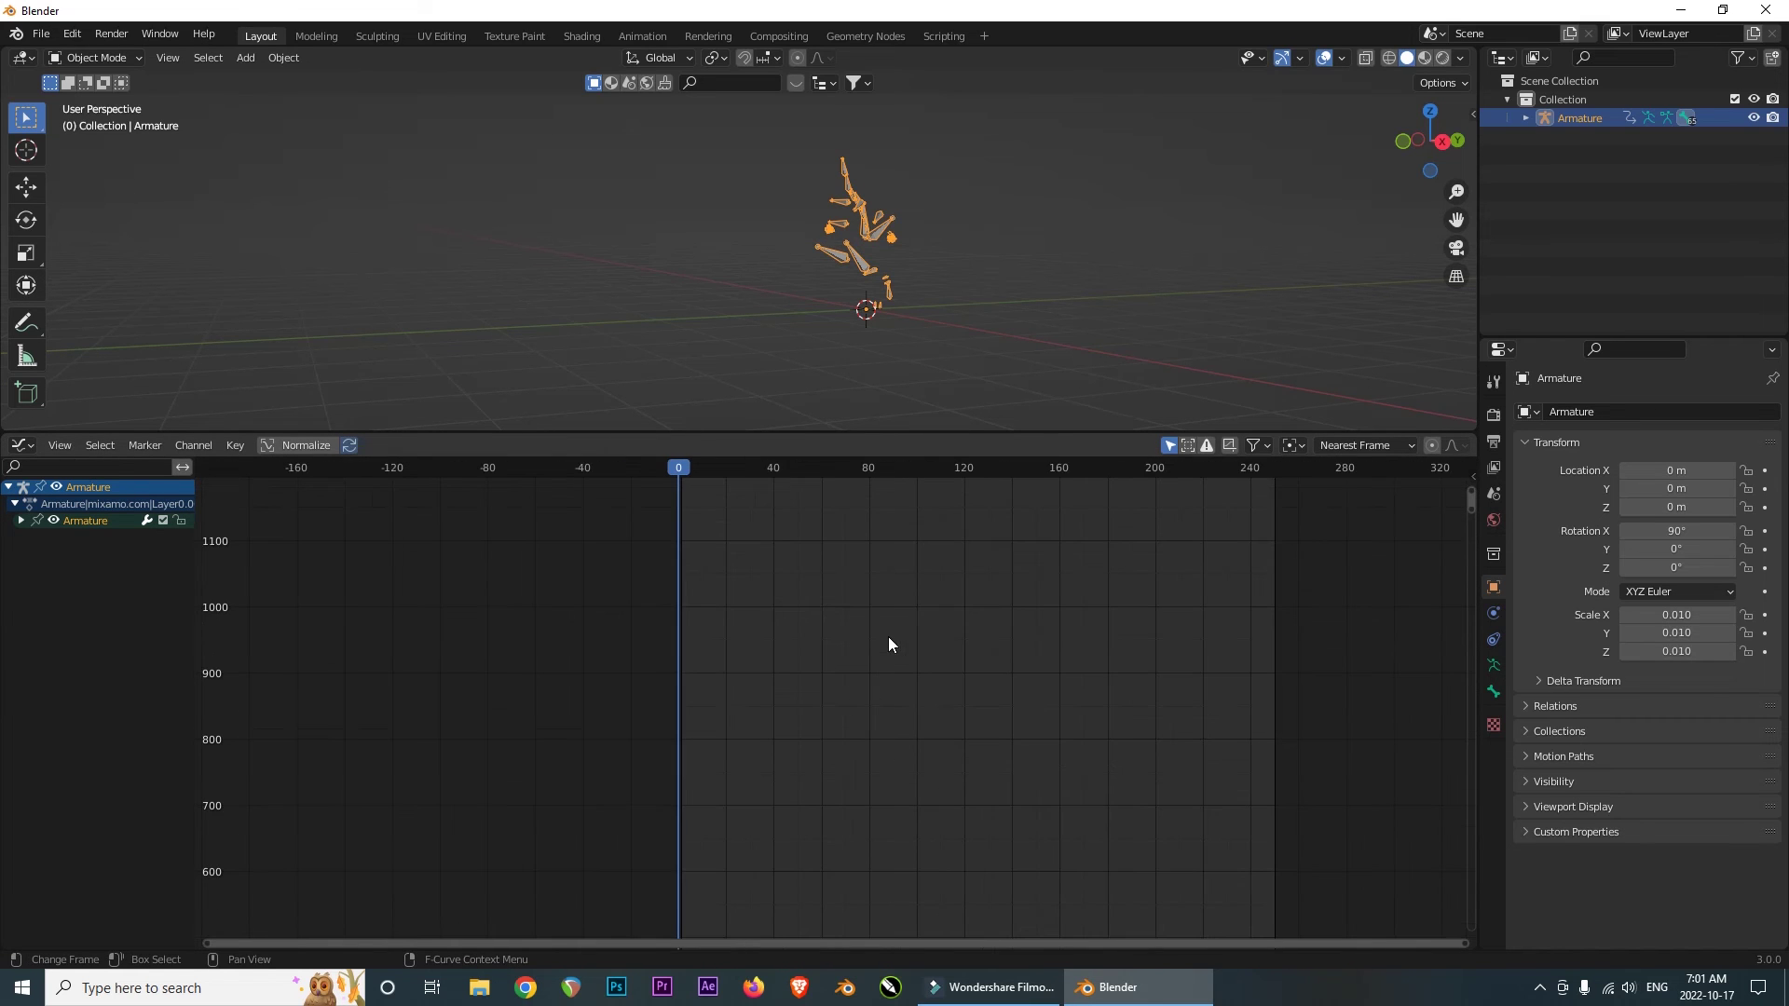
left_click(880, 187)
left_click(843, 170)
scroll(876, 244, "down", 3)
scroll(906, 596, "down", 3)
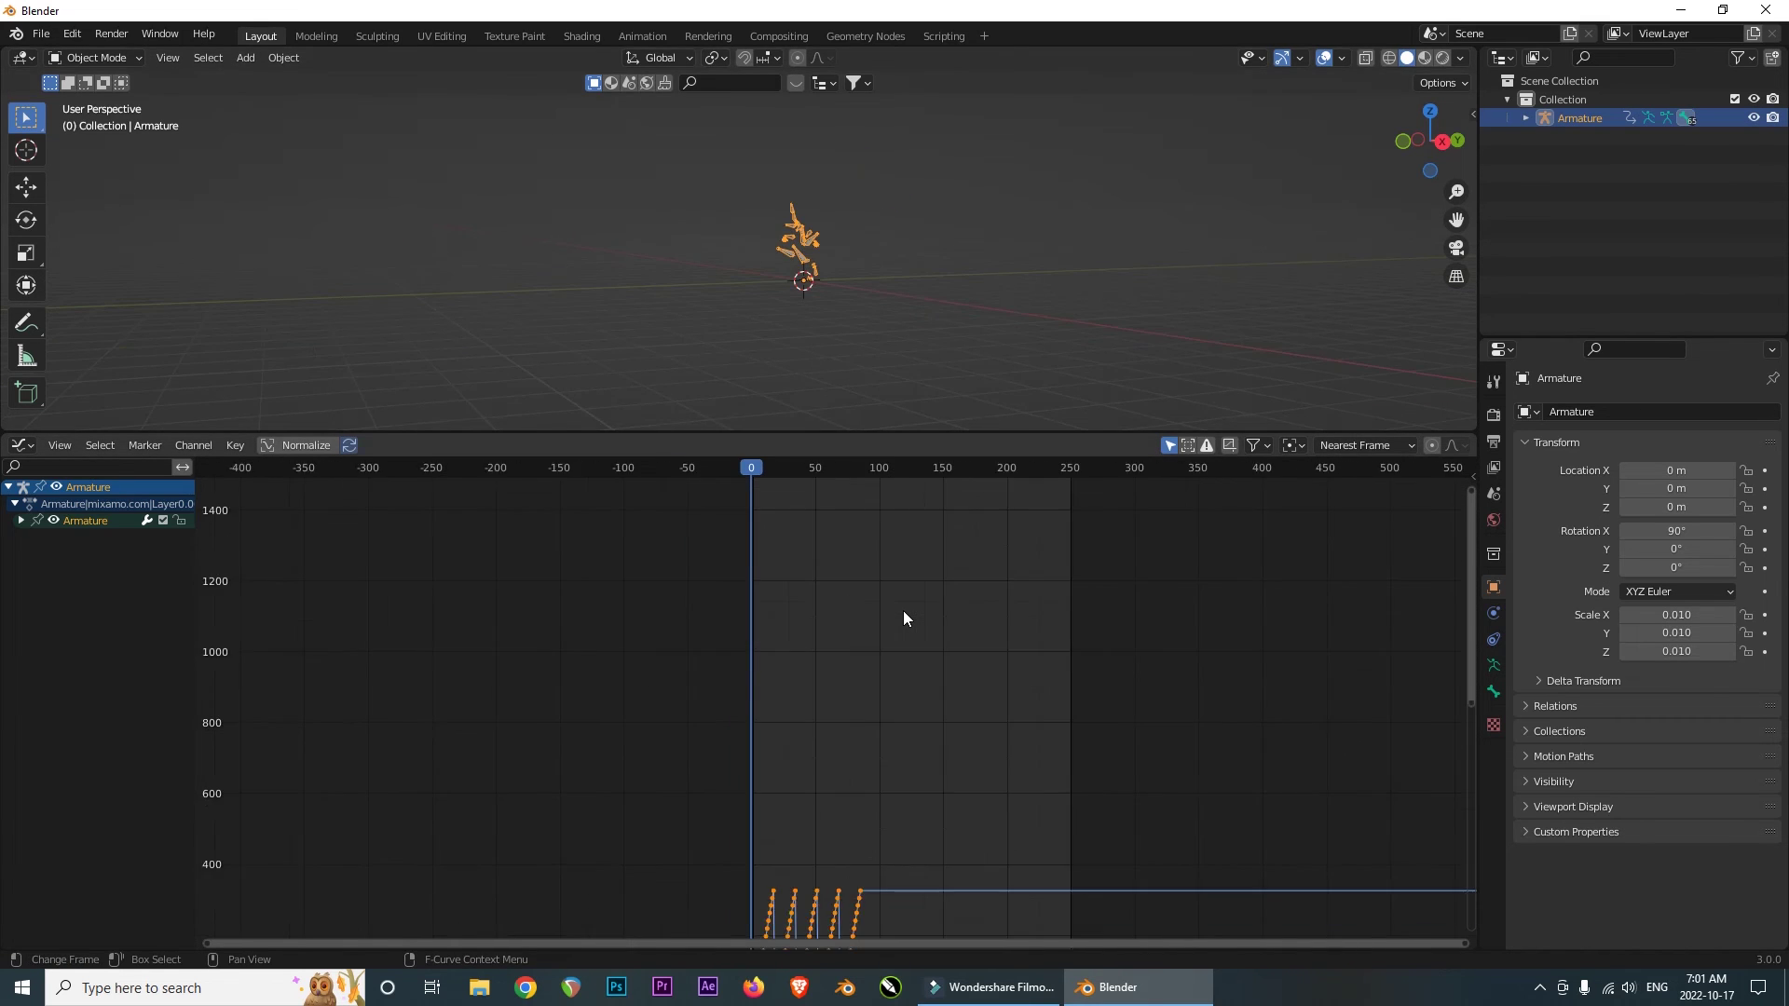
scroll(903, 619, "down", 1)
- Select the sawtooth curve's keys, exclude the first ramp, and raise the rest onto its top
middle_click_drag(883, 771, 677, 548)
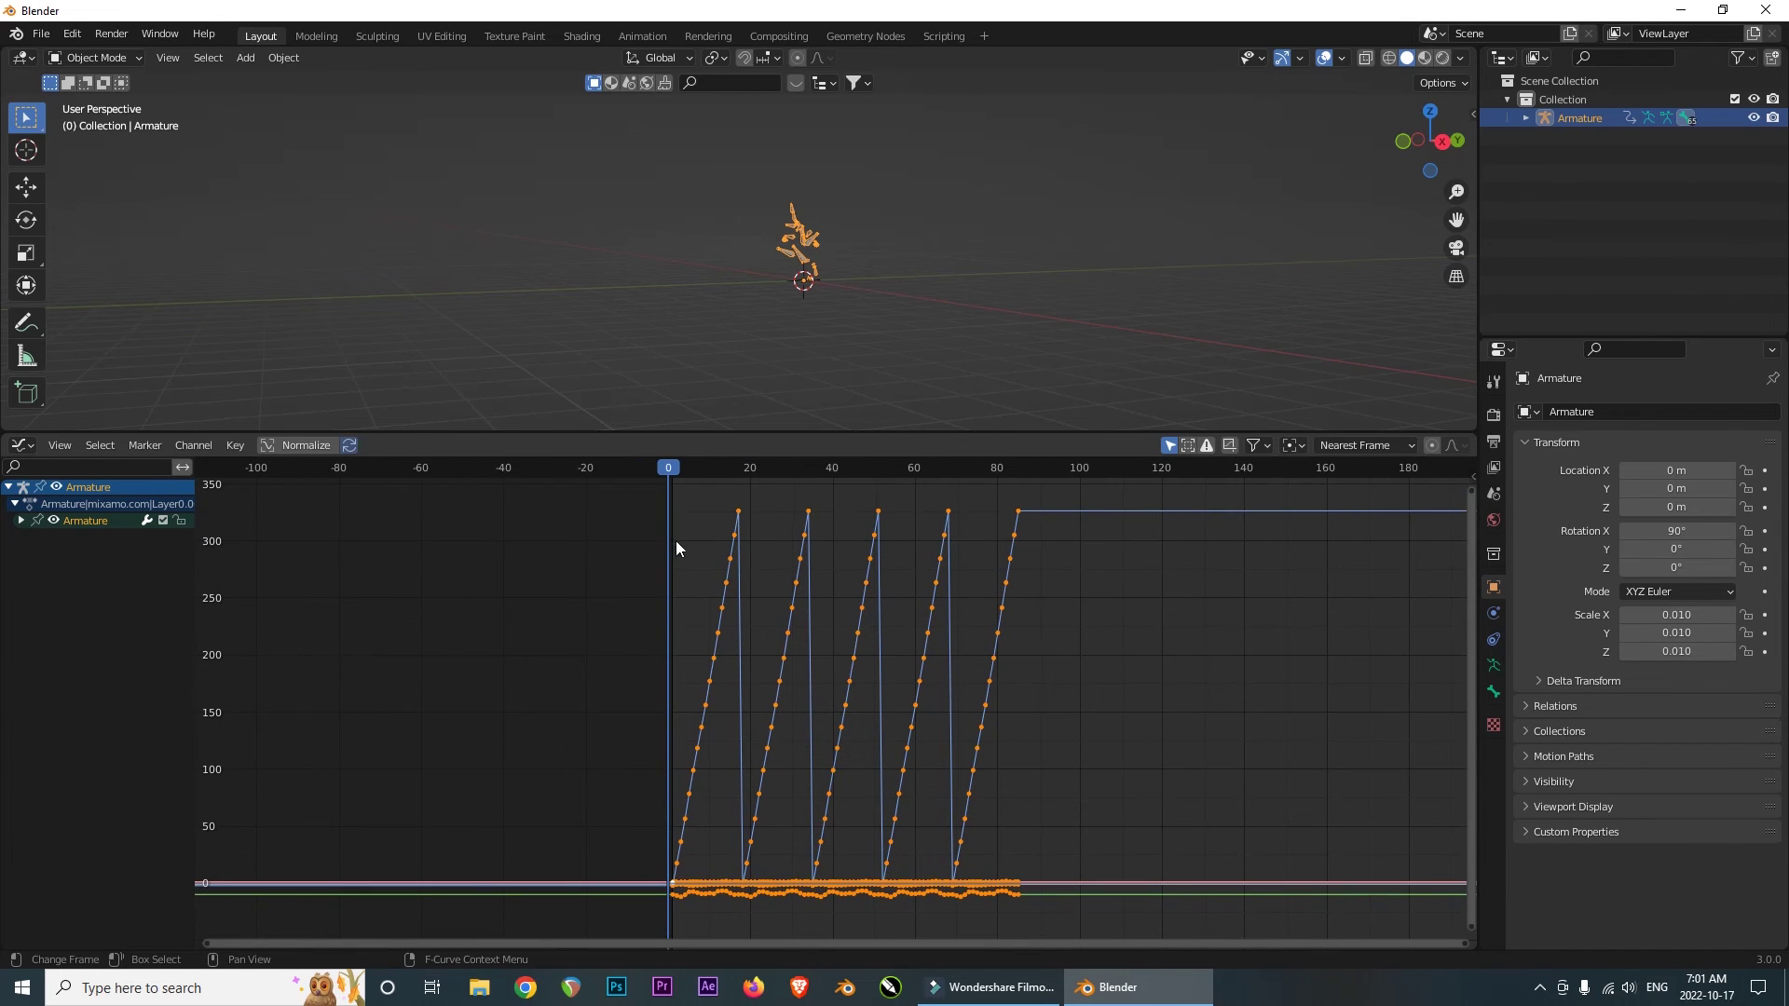
left_click_drag(693, 577, 733, 614)
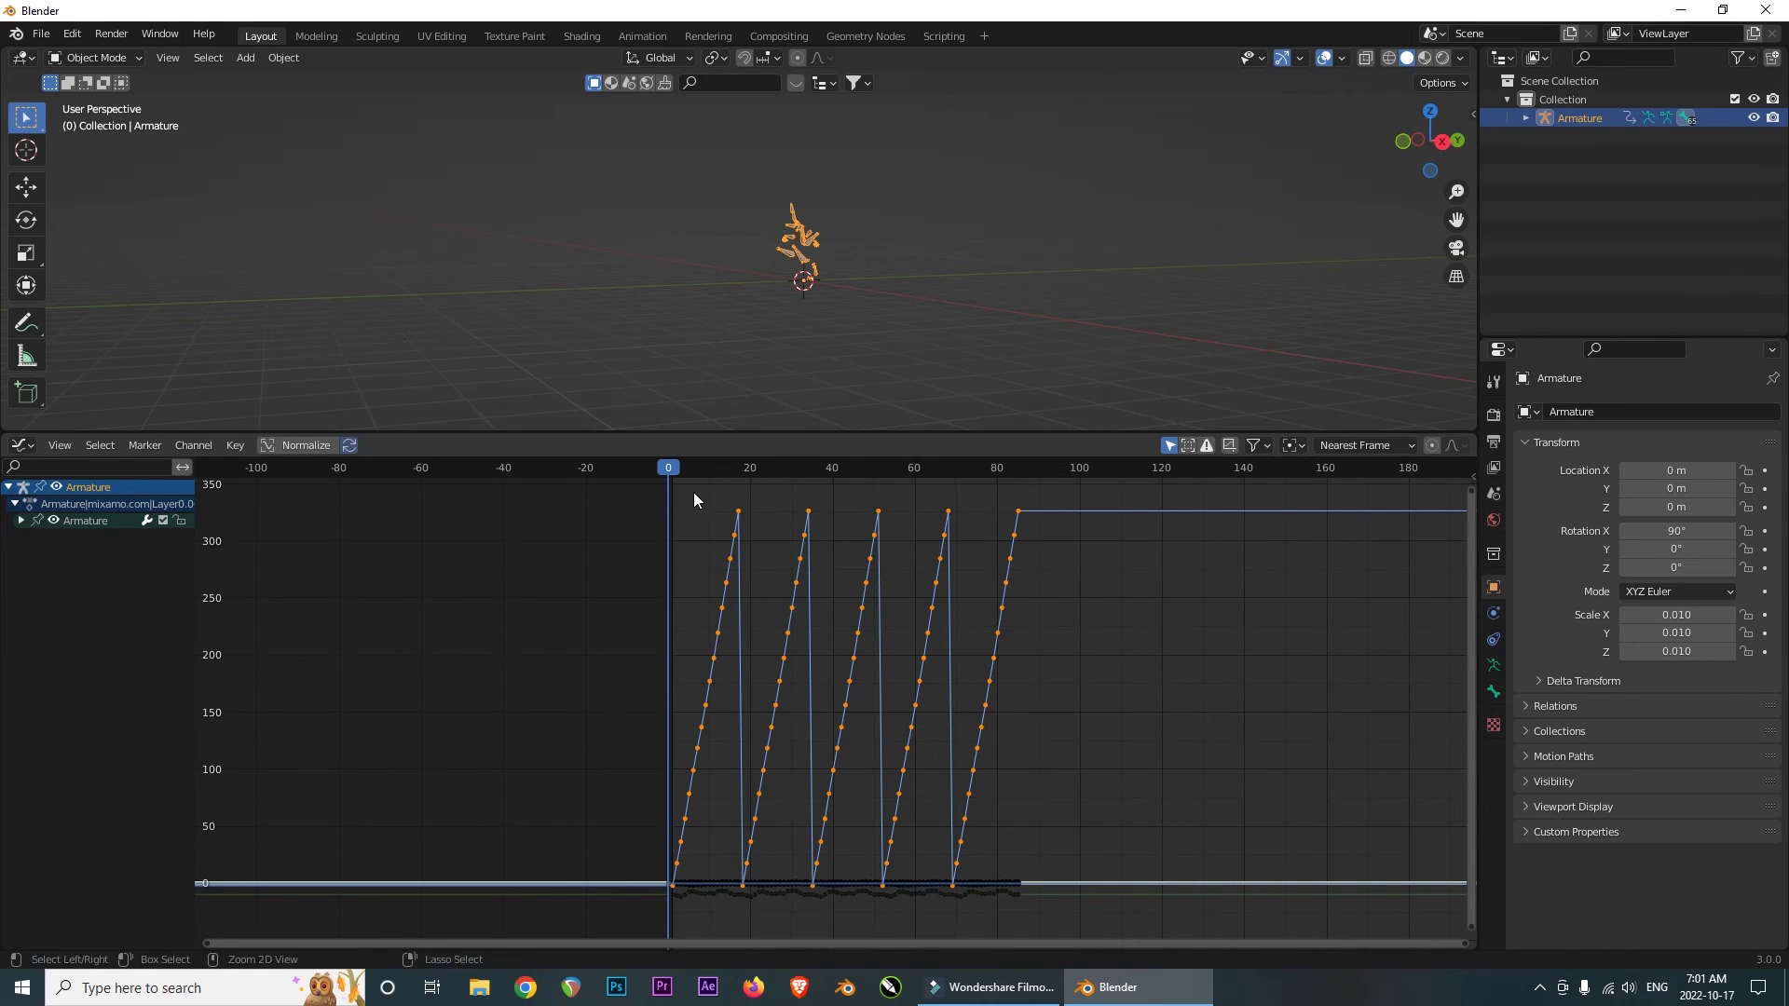
left_click_drag(688, 483, 764, 642, "ctrl")
left_click_drag(611, 547, 724, 837)
left_click_drag(625, 785, 703, 917, "ctrl")
key("g")
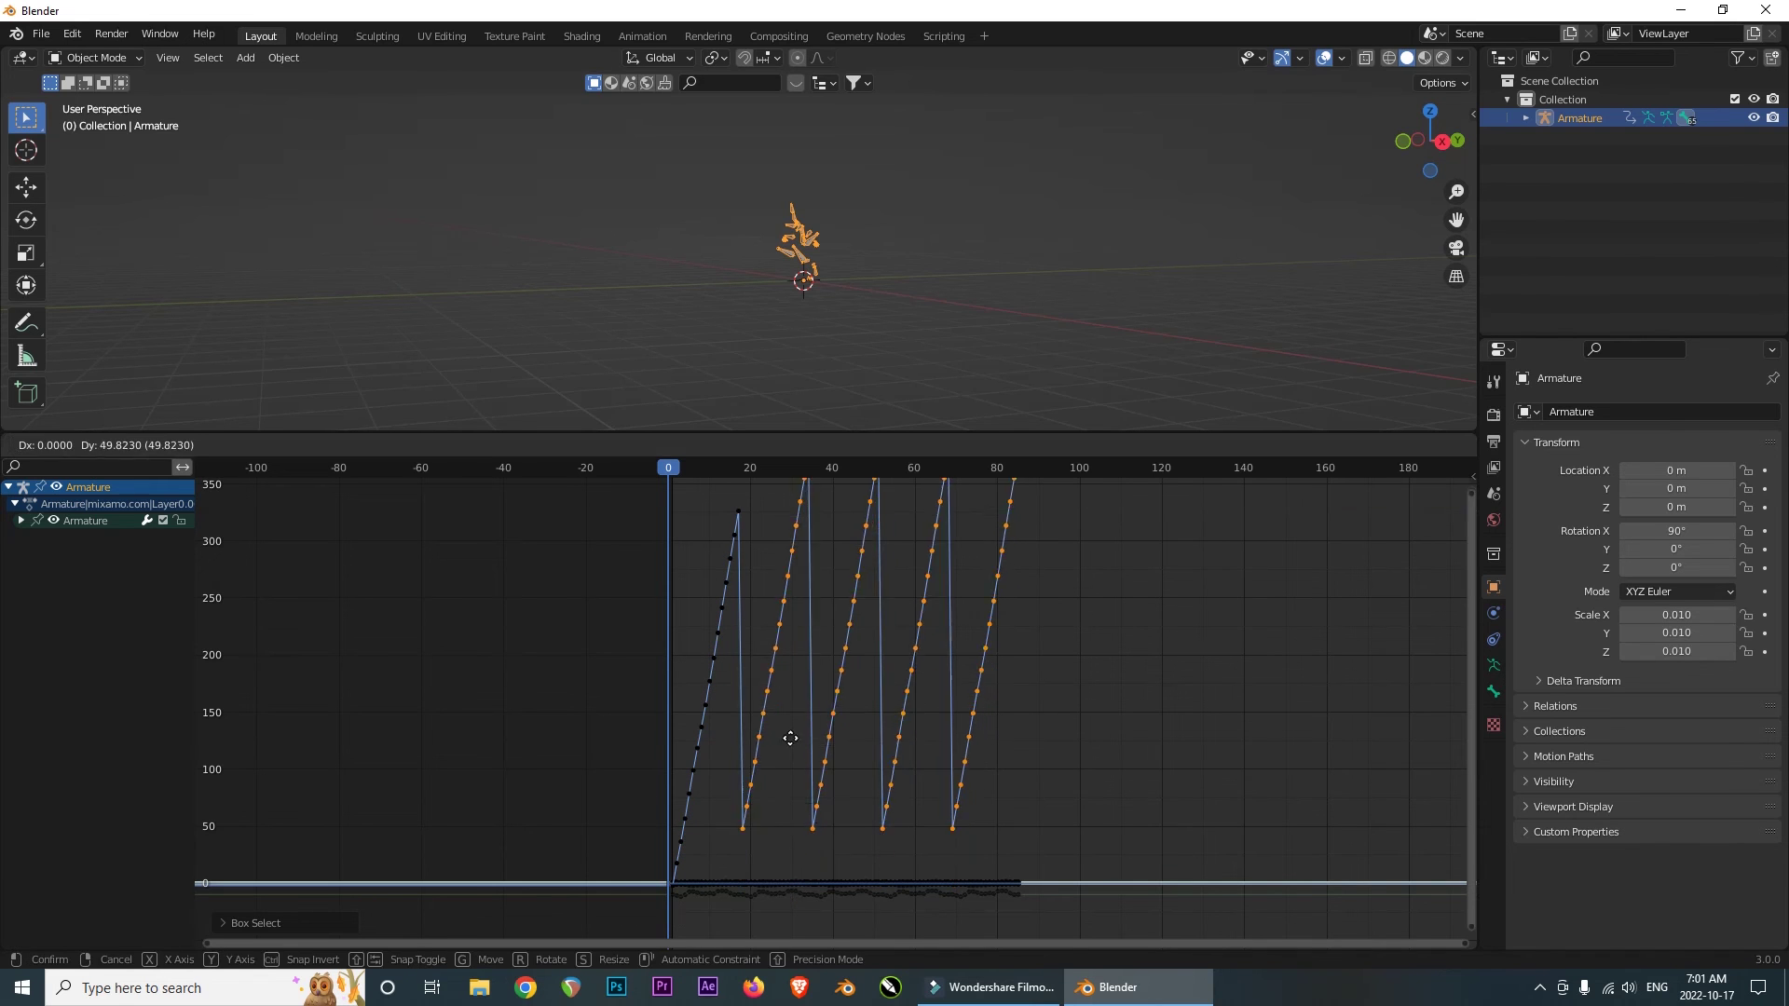
left_click(777, 492)
- Exclude the second ramp's keys and lift the remaining ramps onto its top, about 665
middle_click_drag(779, 495, 723, 607)
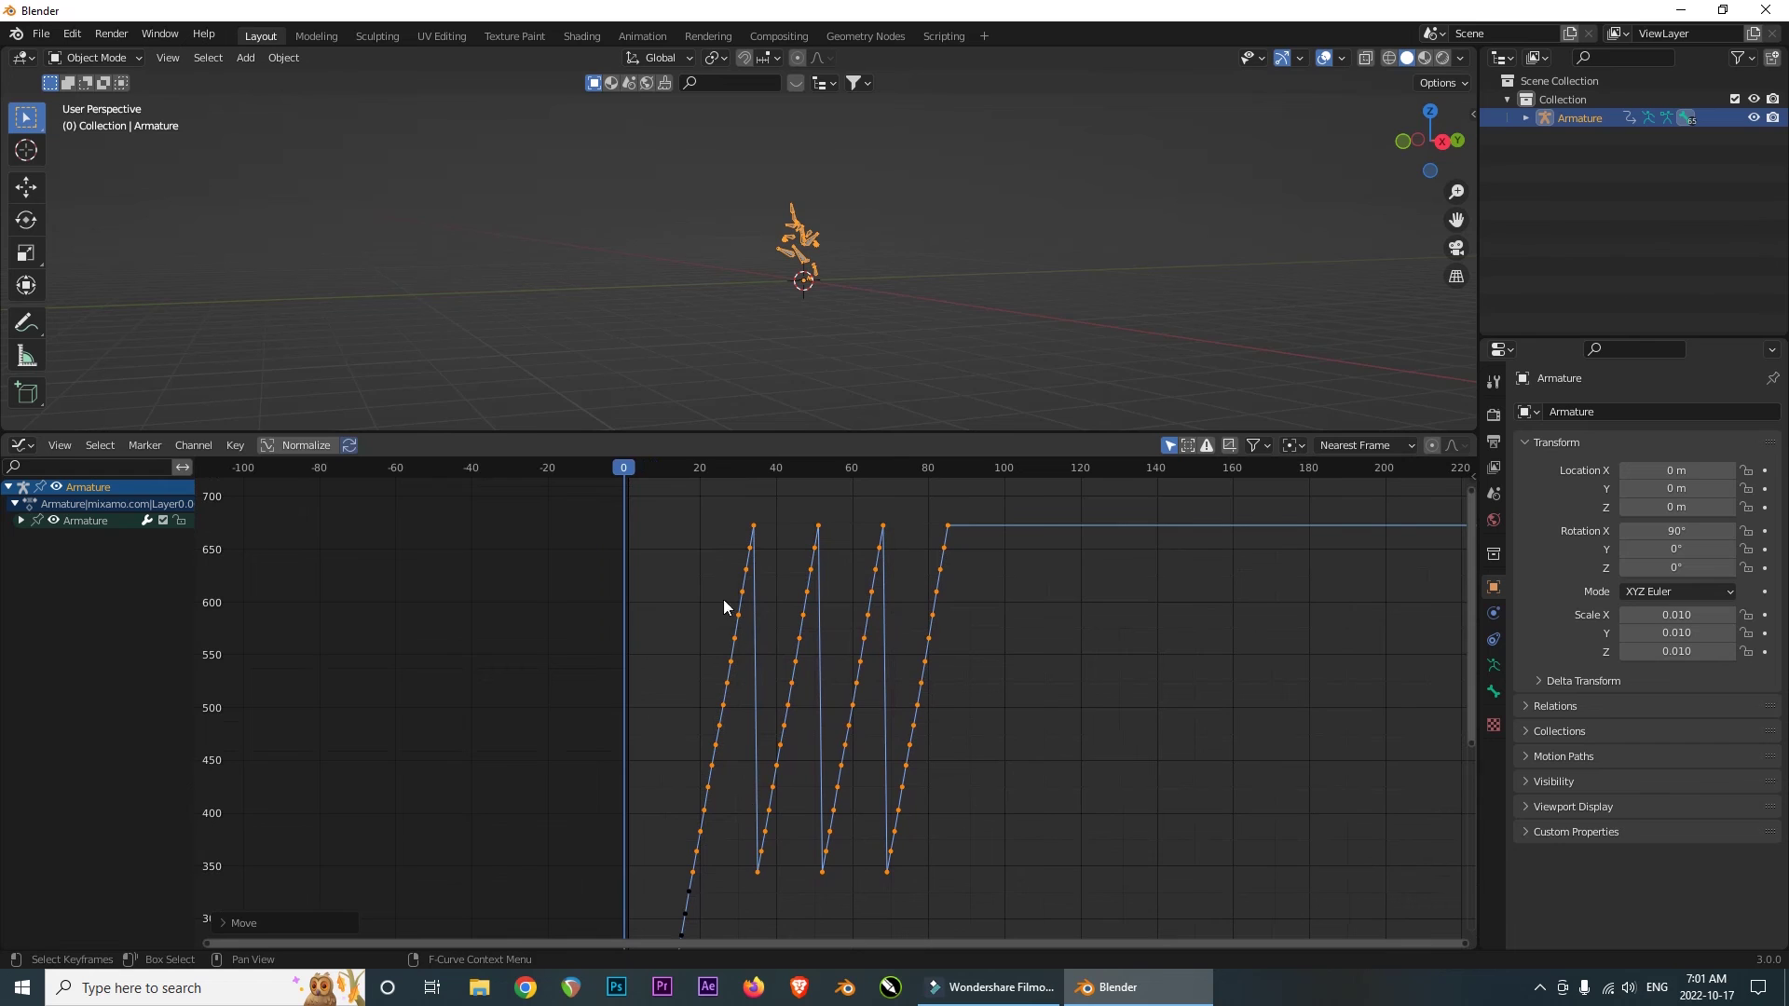
left_click_drag(680, 471, 788, 666, "ctrl")
left_click_drag(668, 606, 739, 888, "ctrl")
key("g")
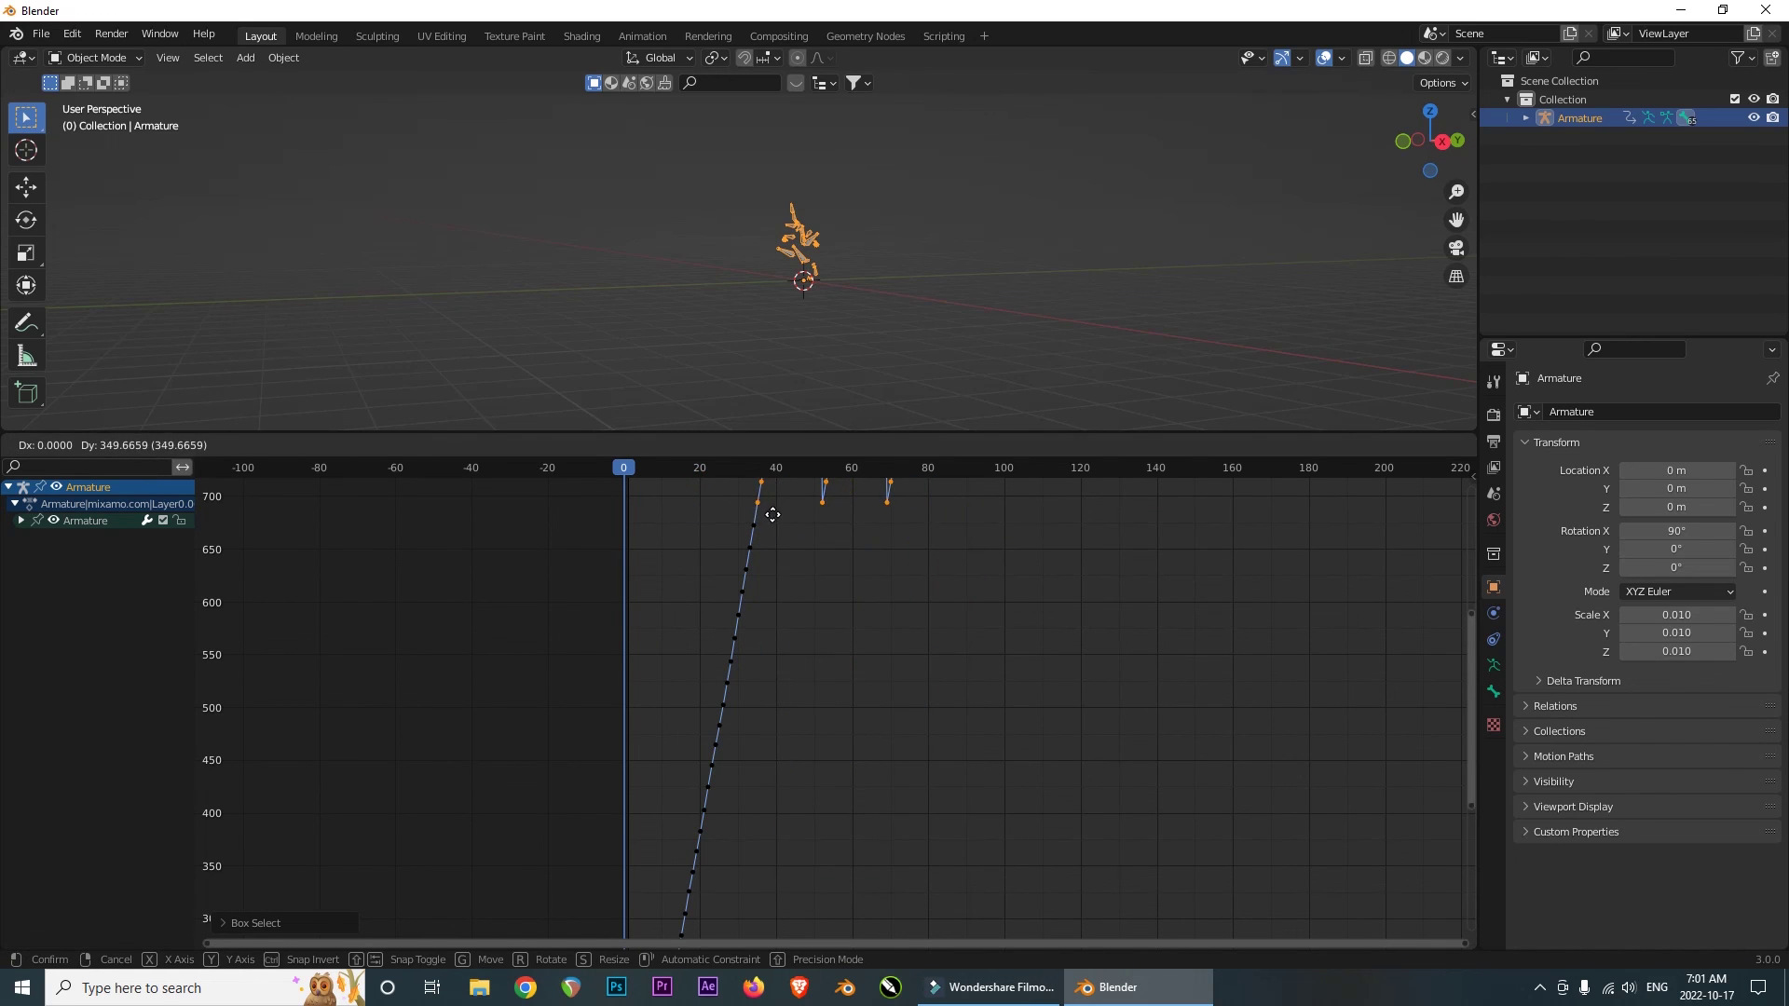
left_click(772, 513)
- Box-deselect the third ramp and raise the last two ramps about 363 units onto it
scroll(826, 606, "down", 2)
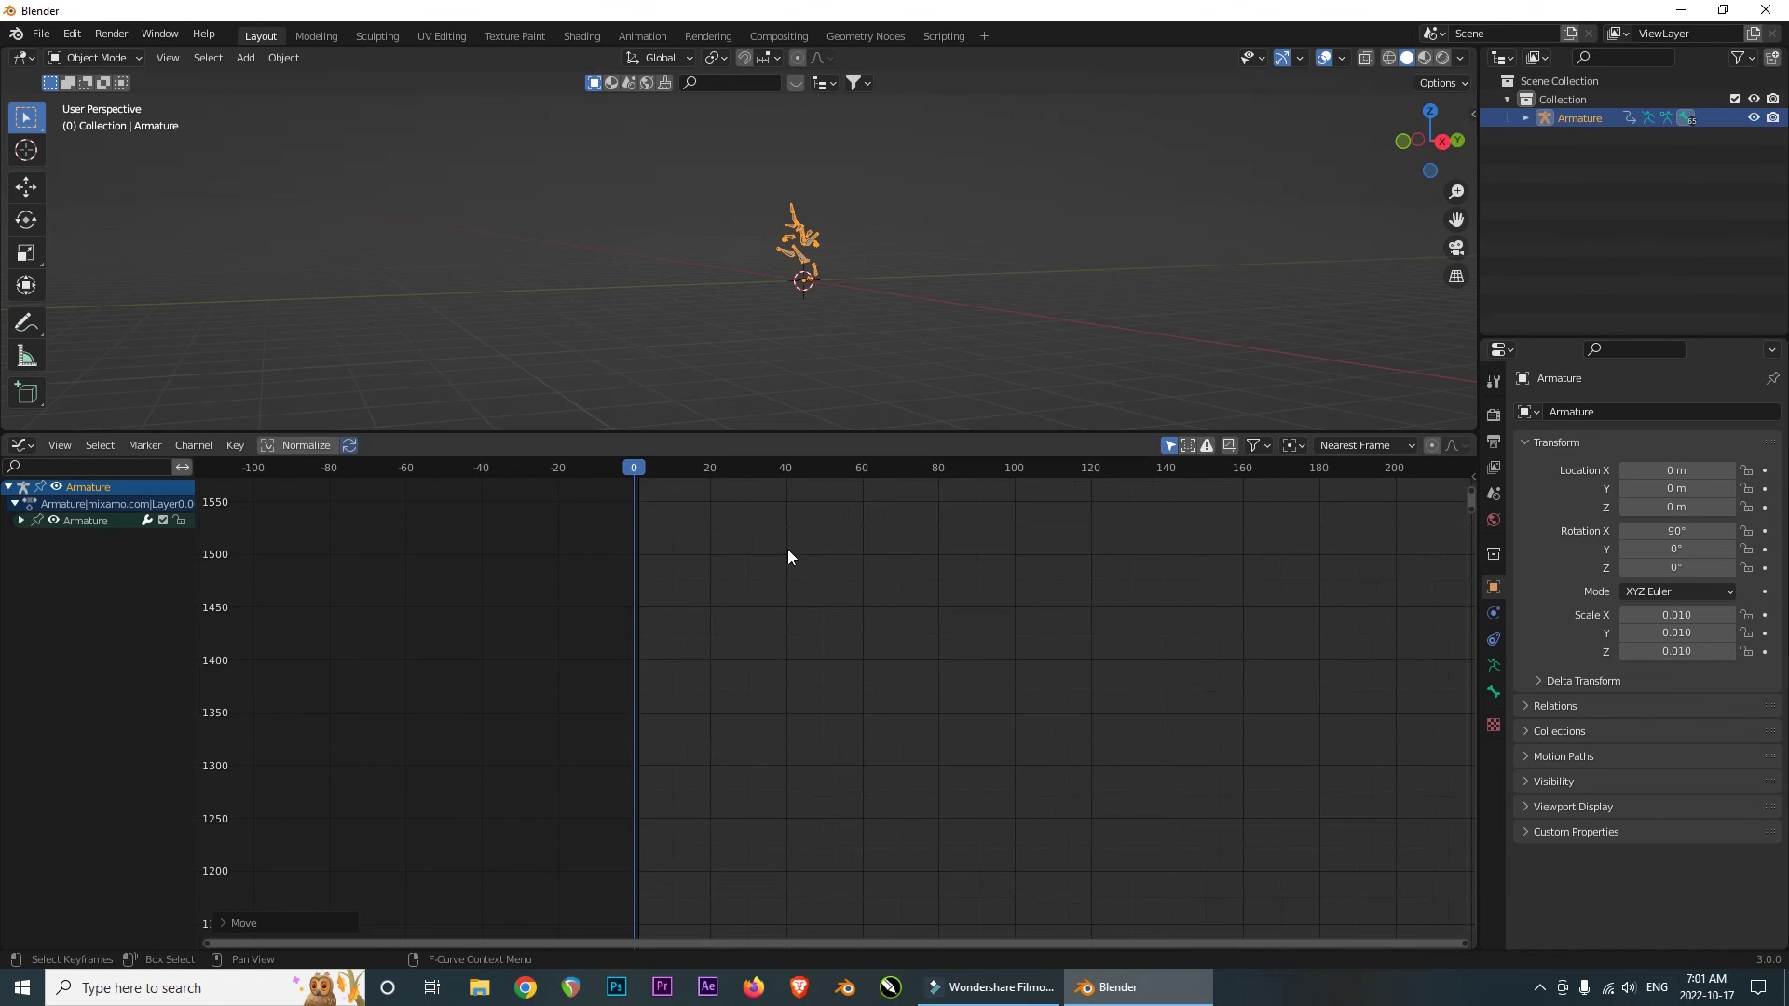
mouse_move(787, 555)
middle_mouse_down()
mouse_move(804, 930)
mouse_move(833, 783)
mouse_move(814, 572)
middle_mouse_up()
key("b")
middle_click_drag(787, 494, 829, 604)
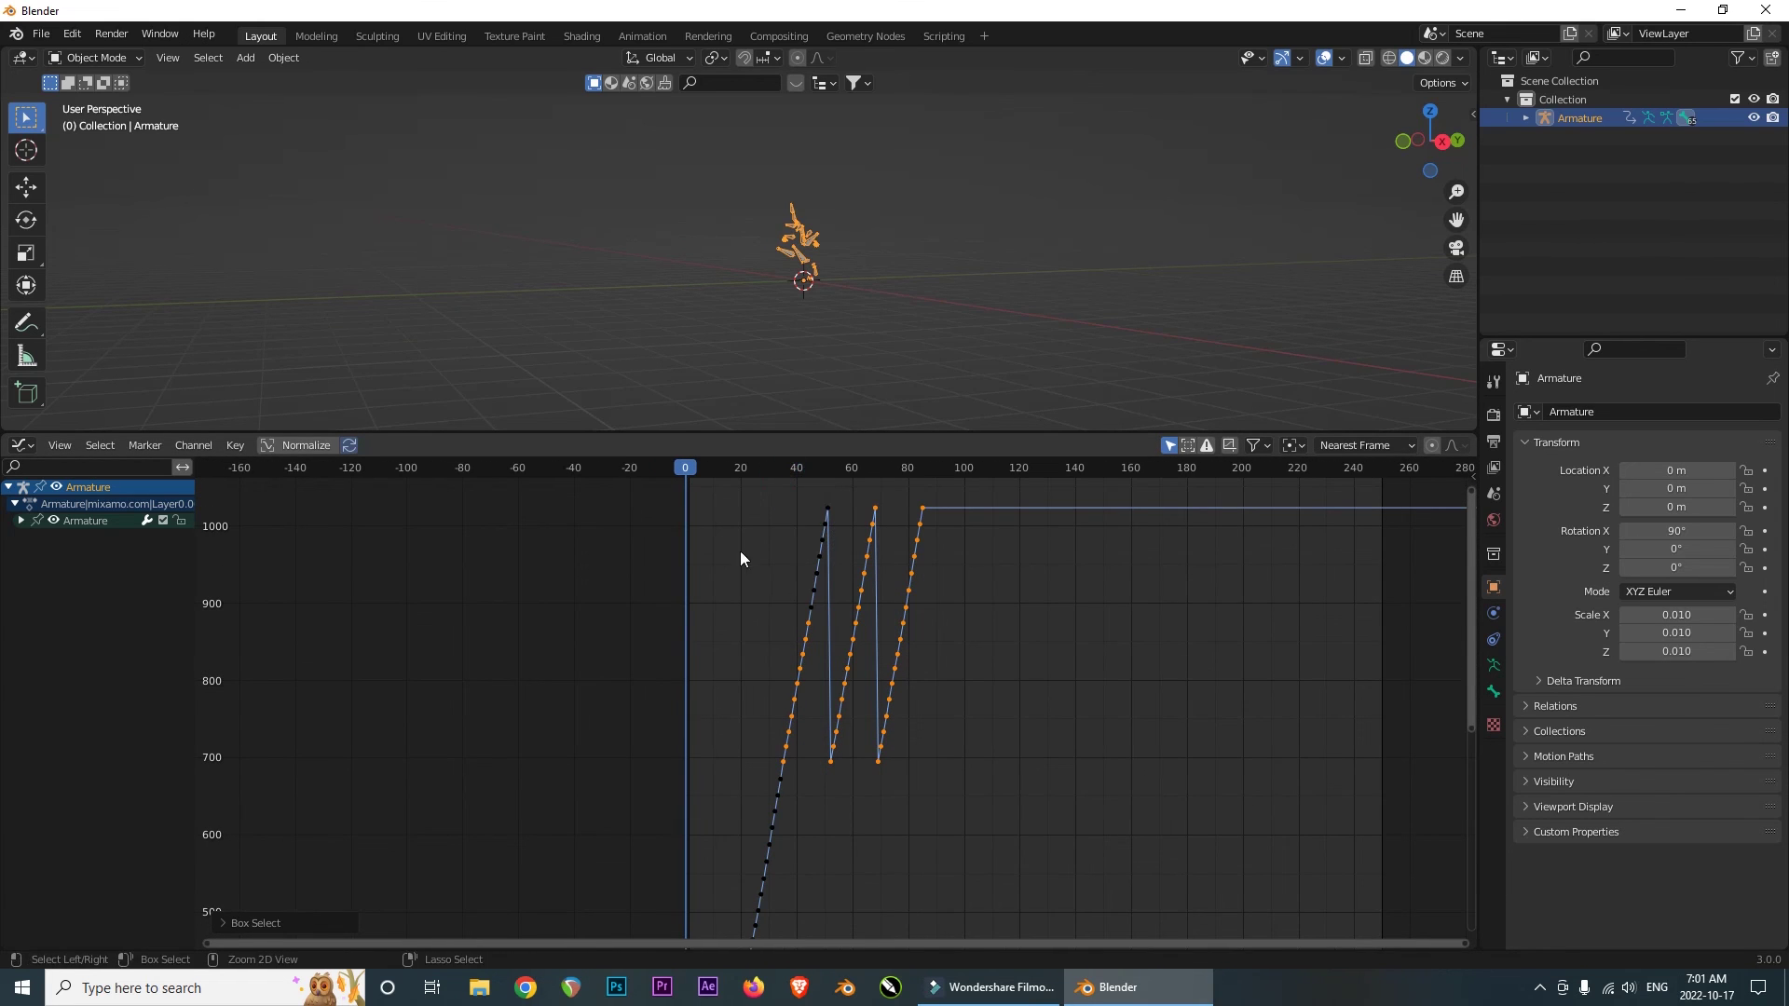
key("b")
middle_click_drag(736, 557, 820, 872)
key("g")
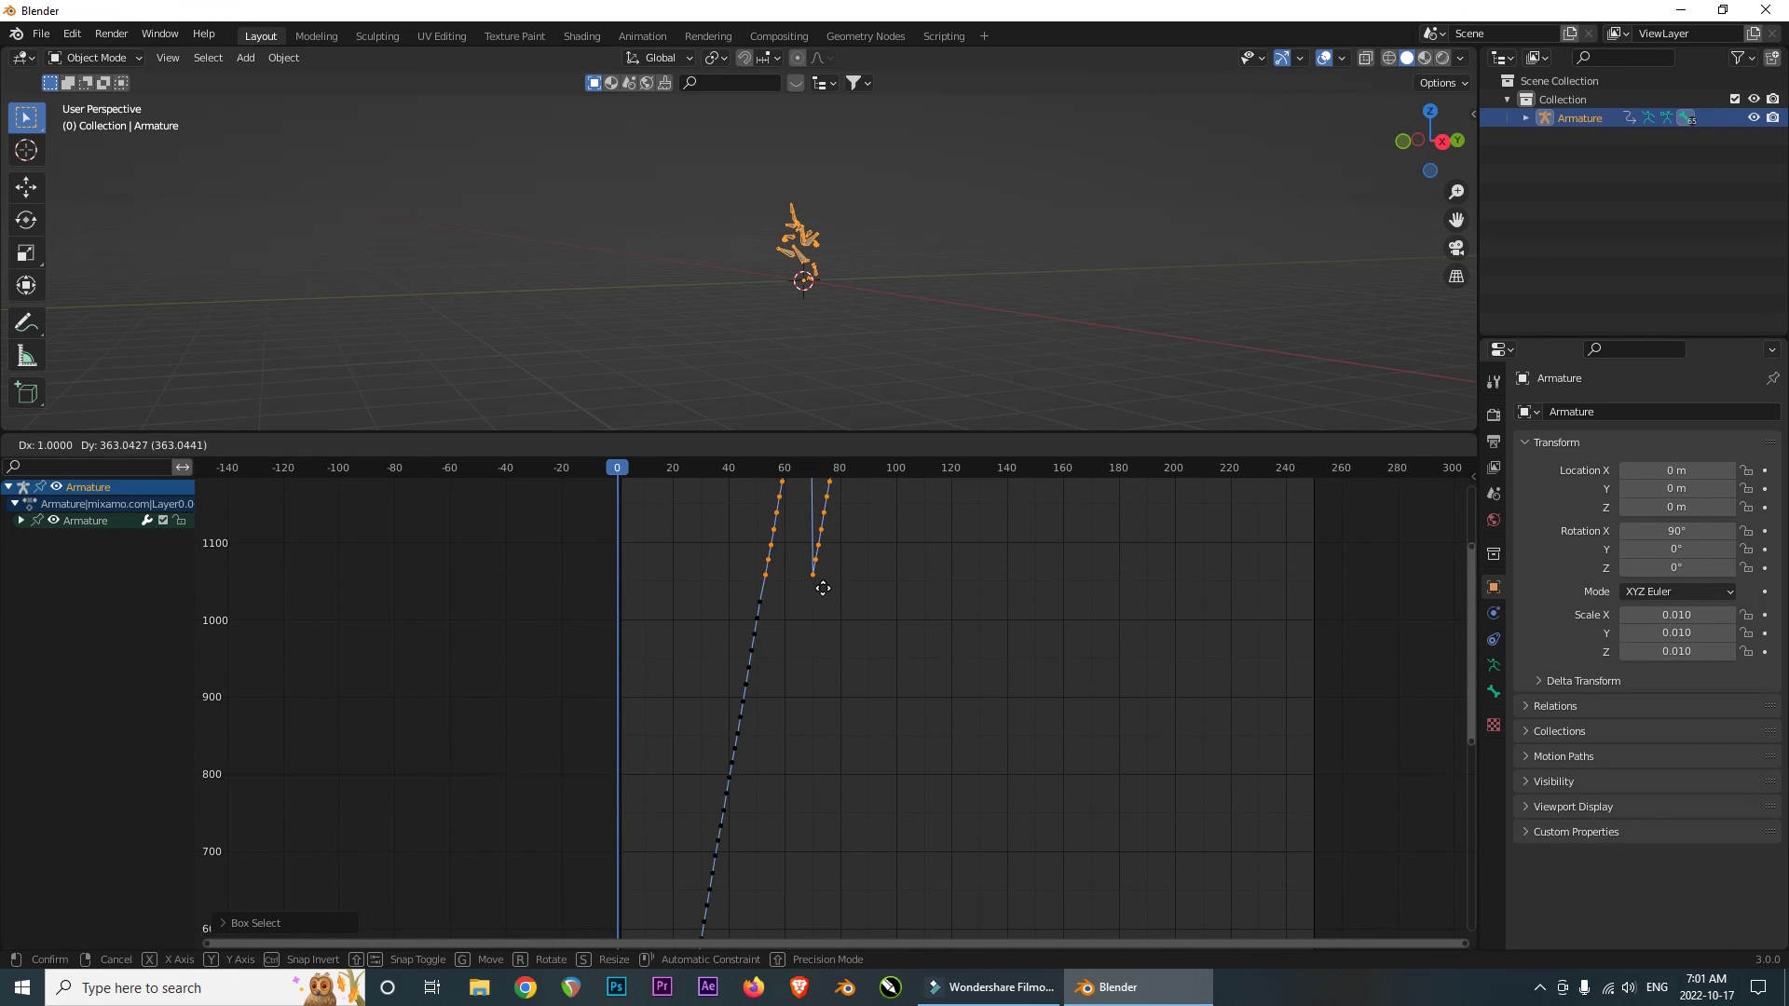
left_click(823, 592)
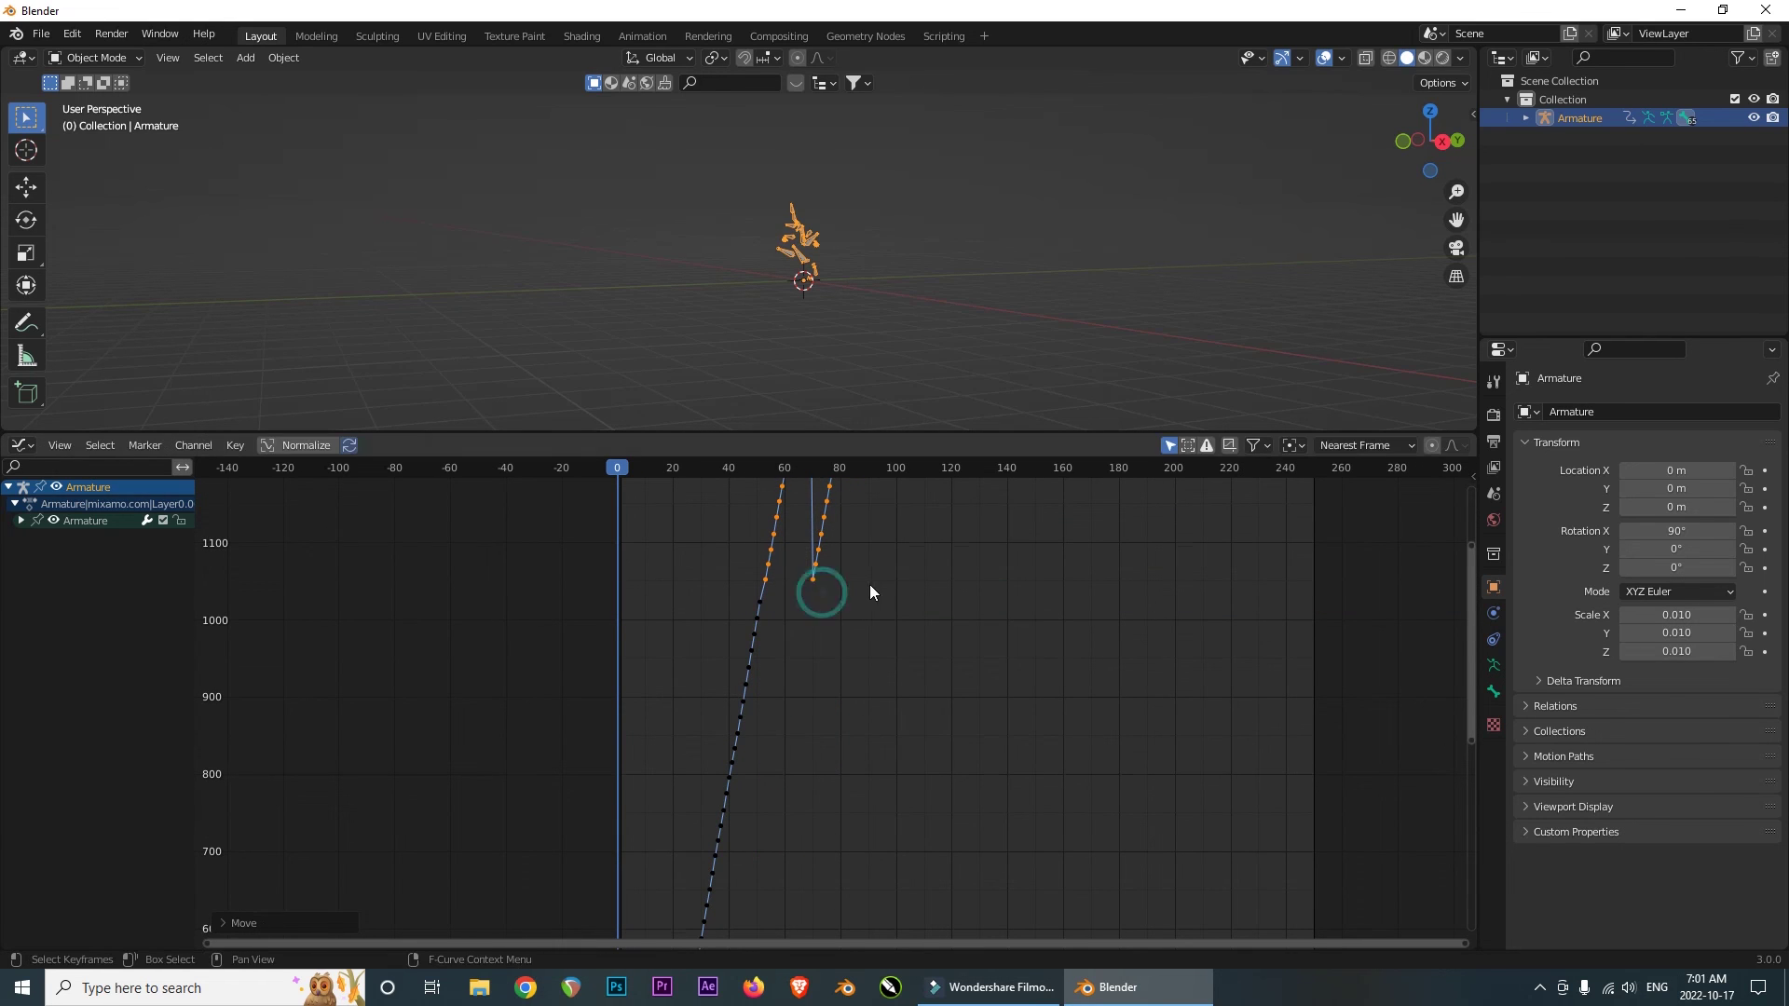
- Exclude the fourth ramp and lift the final ramp about 352 units, climbing past 1400
middle_click_drag(870, 591, 835, 812)
left_click_drag(707, 549, 788, 684, "ctrl")
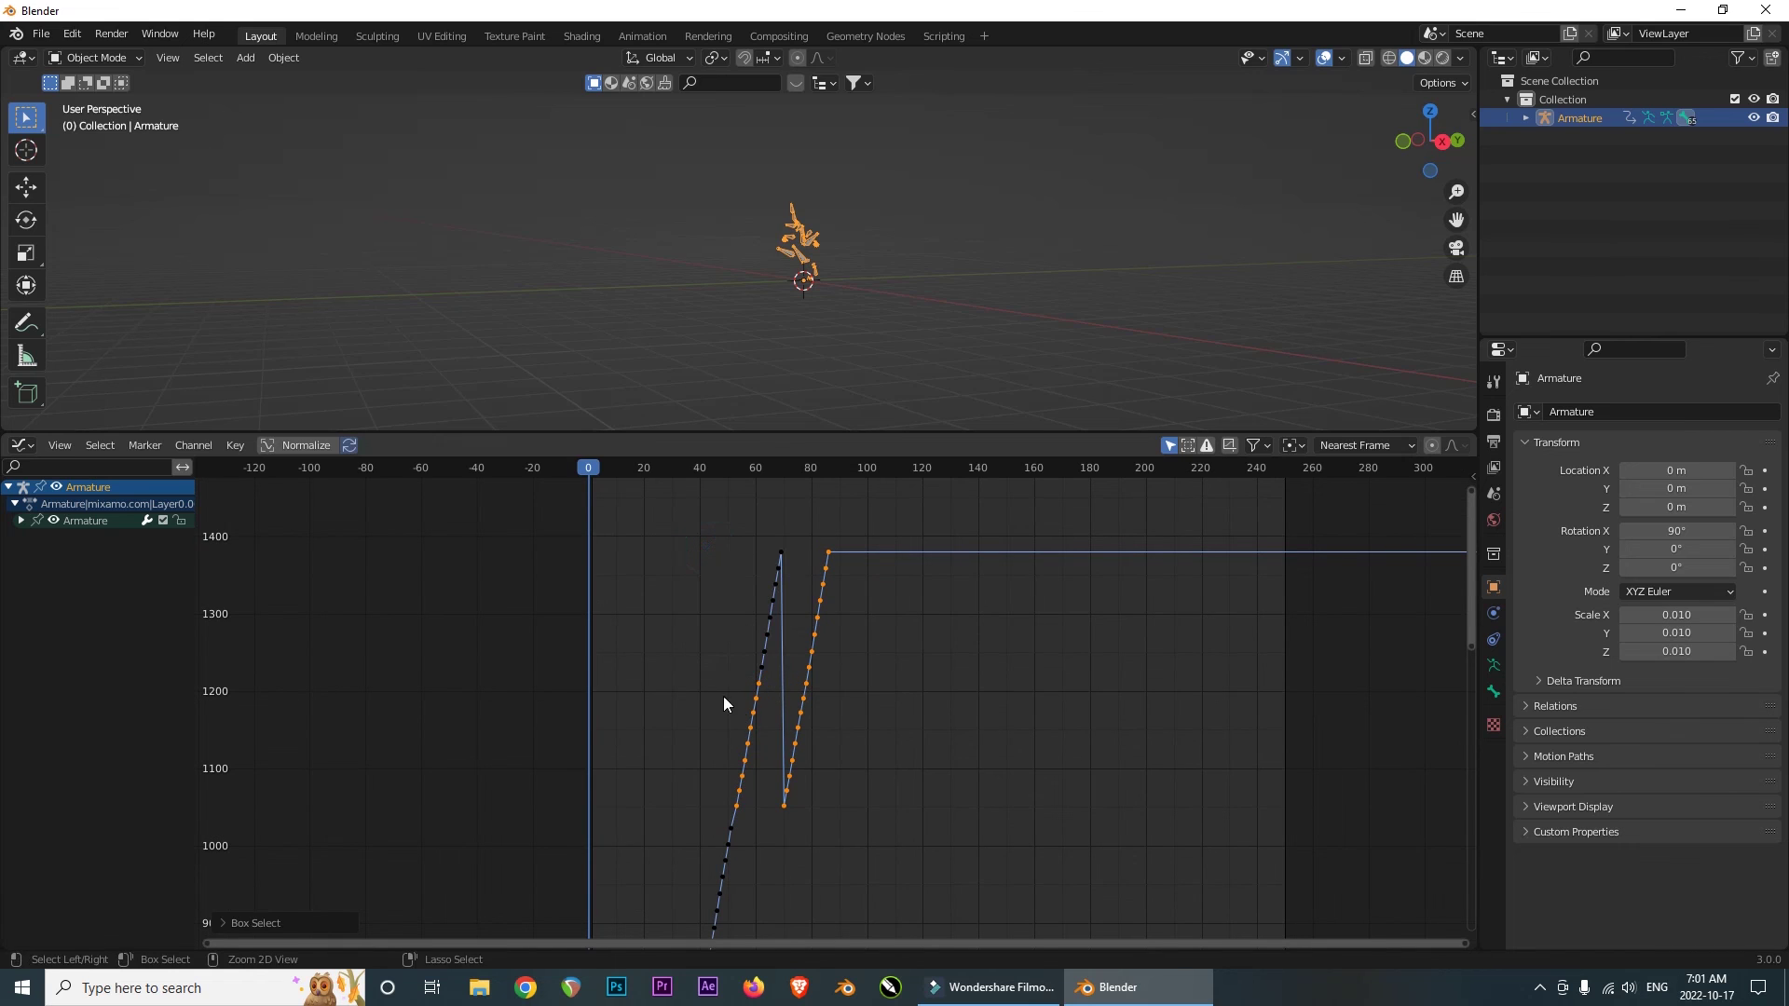
left_click_drag(671, 627, 762, 823, "ctrl")
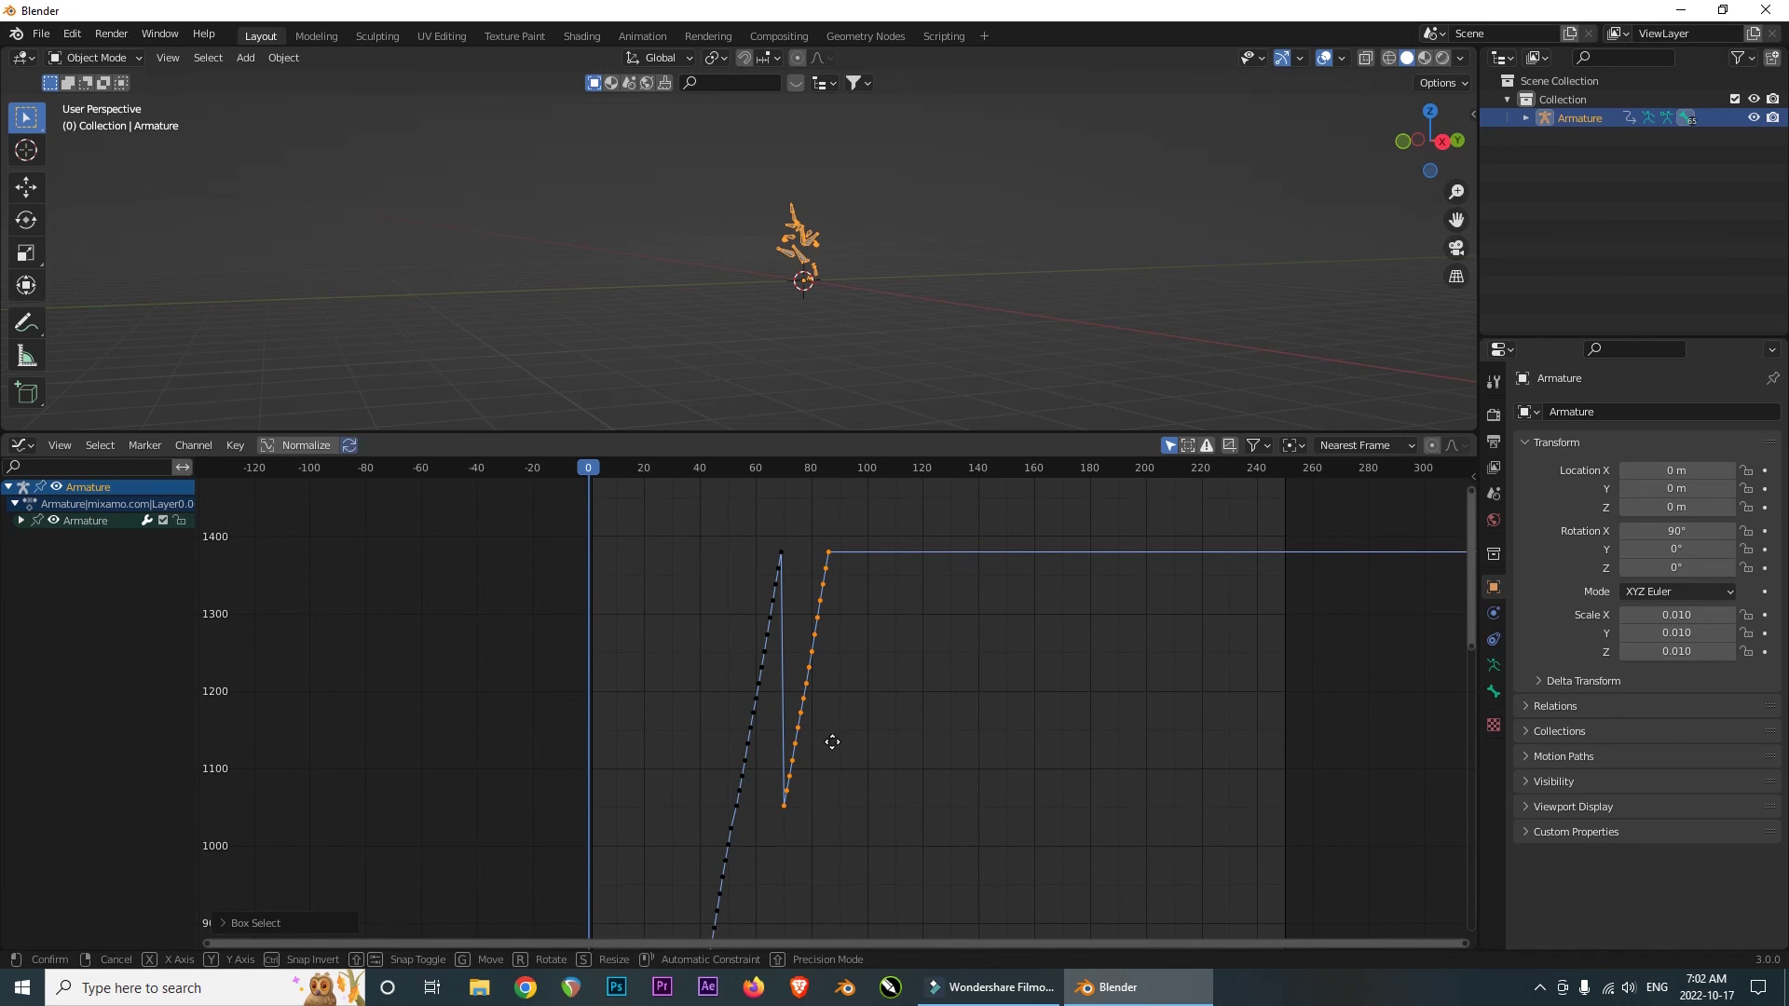
key("g")
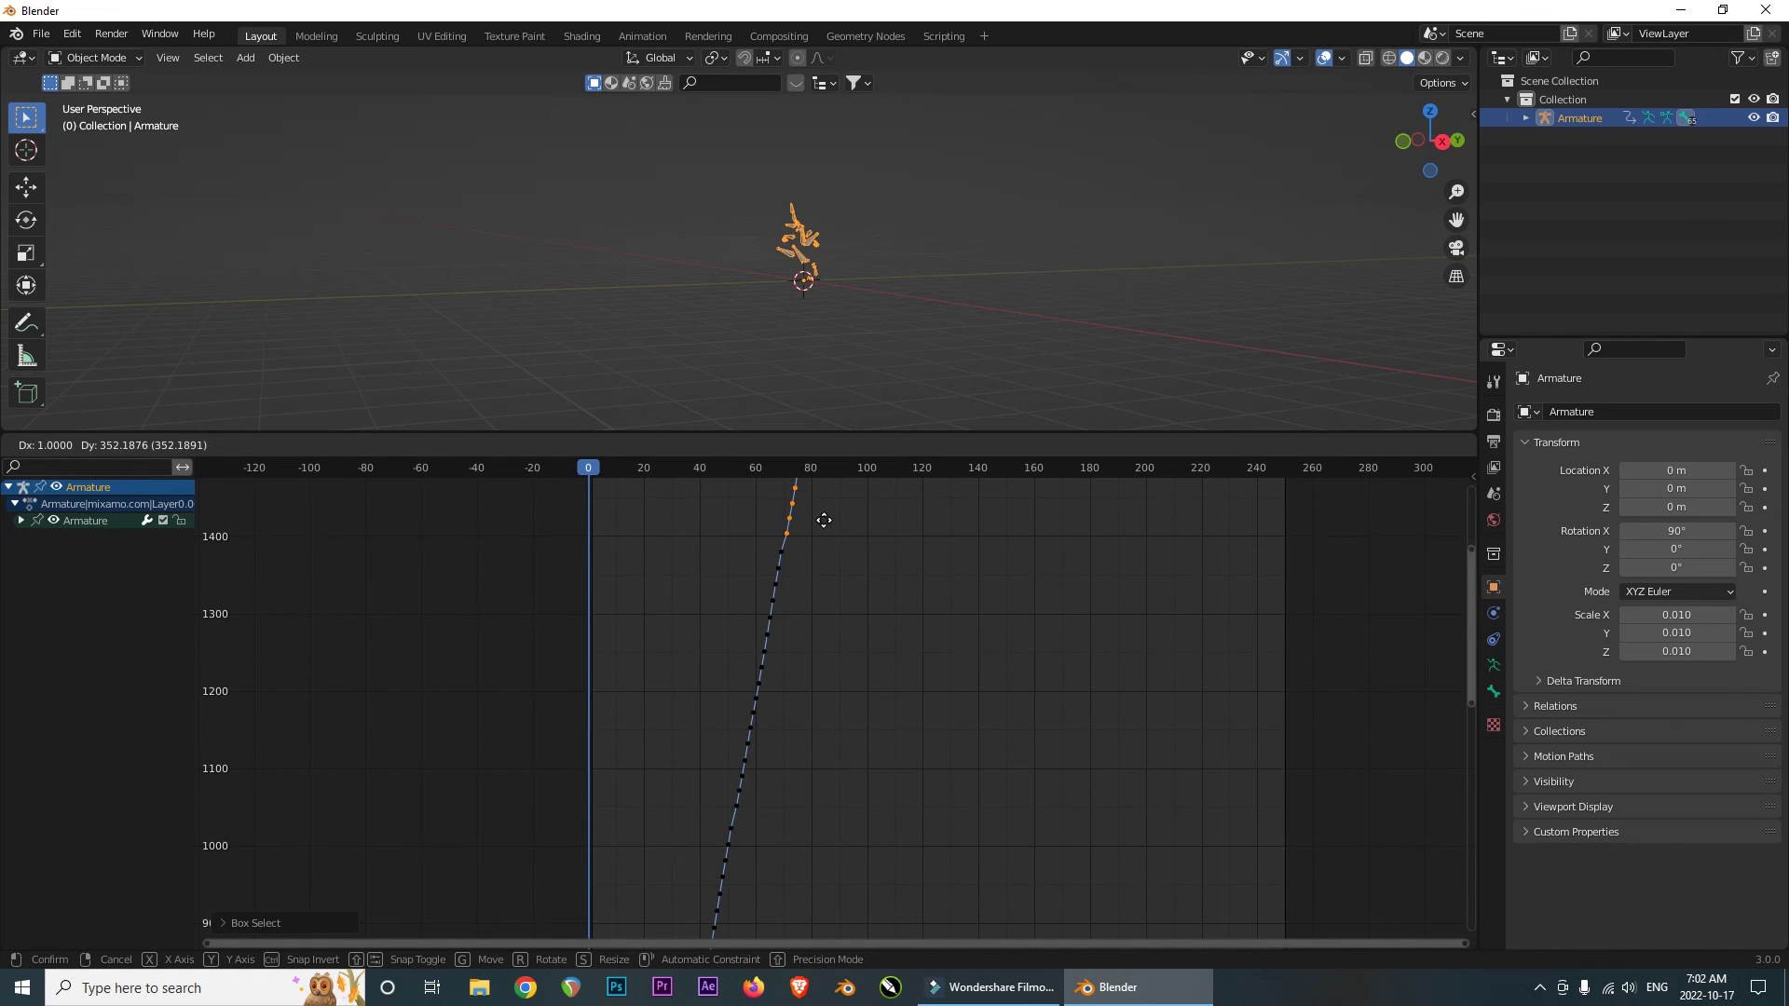
left_click(823, 520)
middle_click_drag(847, 359, 927, 347)
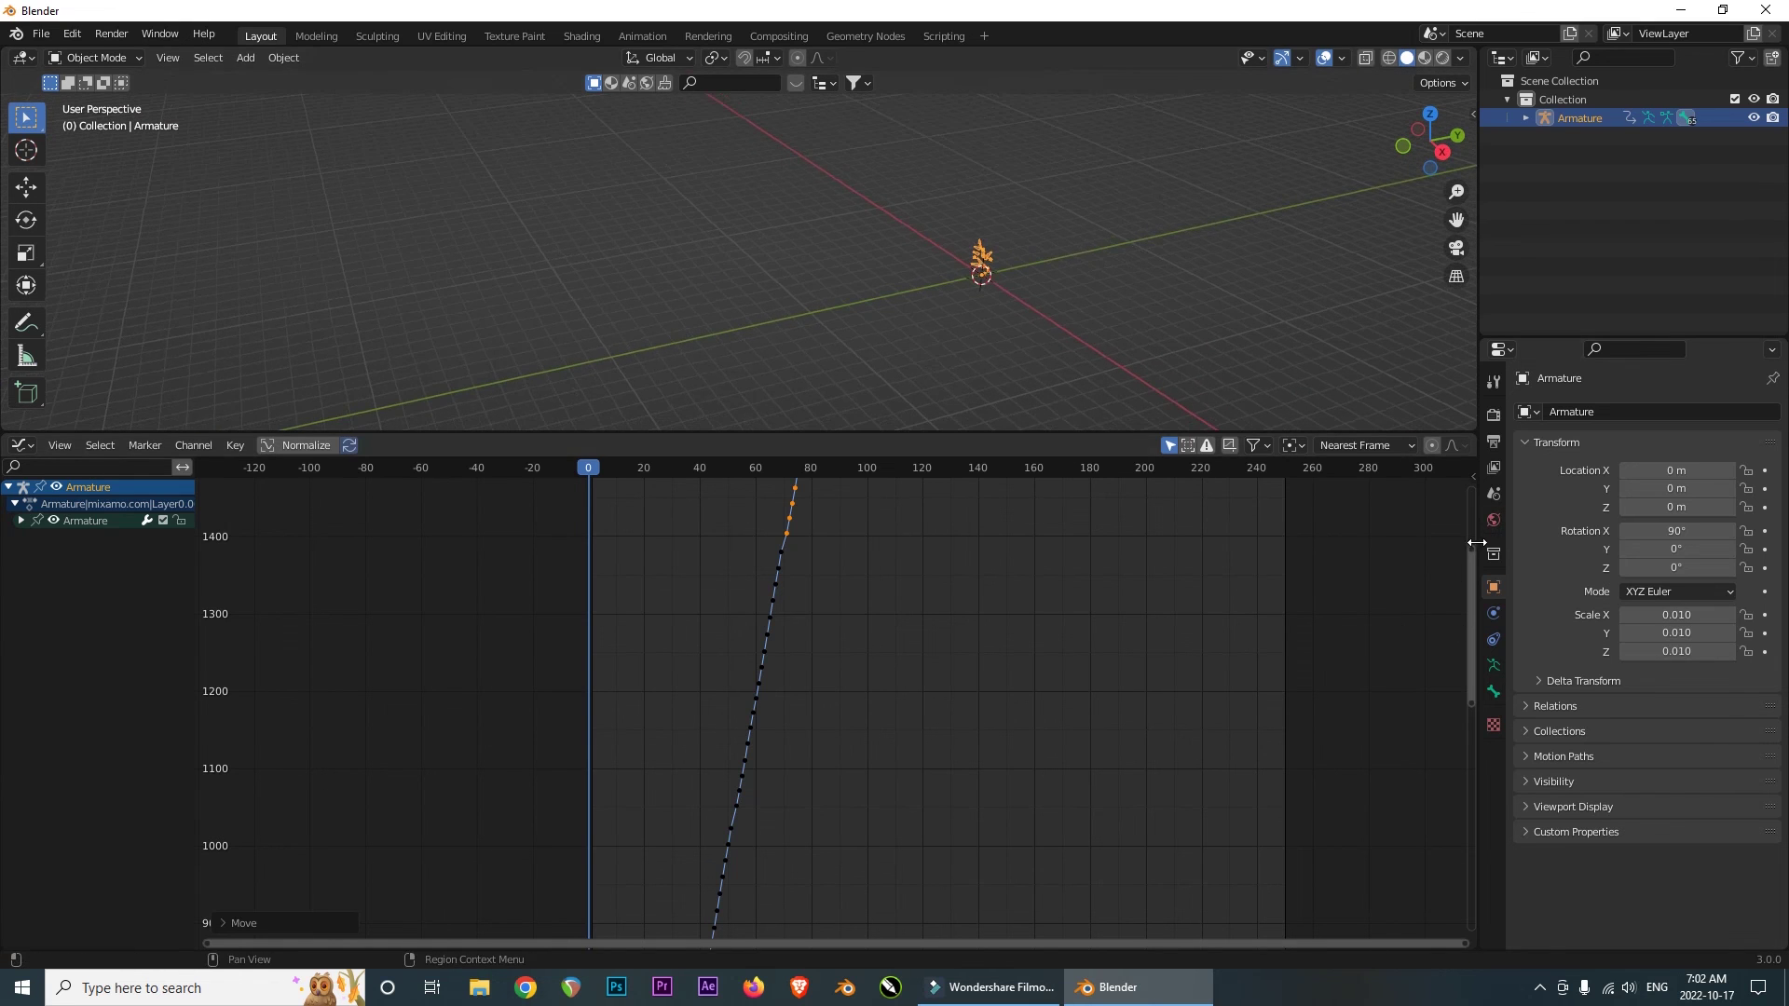
- Squeeze the graph's value range and play the animation to check the forward run
left_click_drag(1473, 549, 1478, 356)
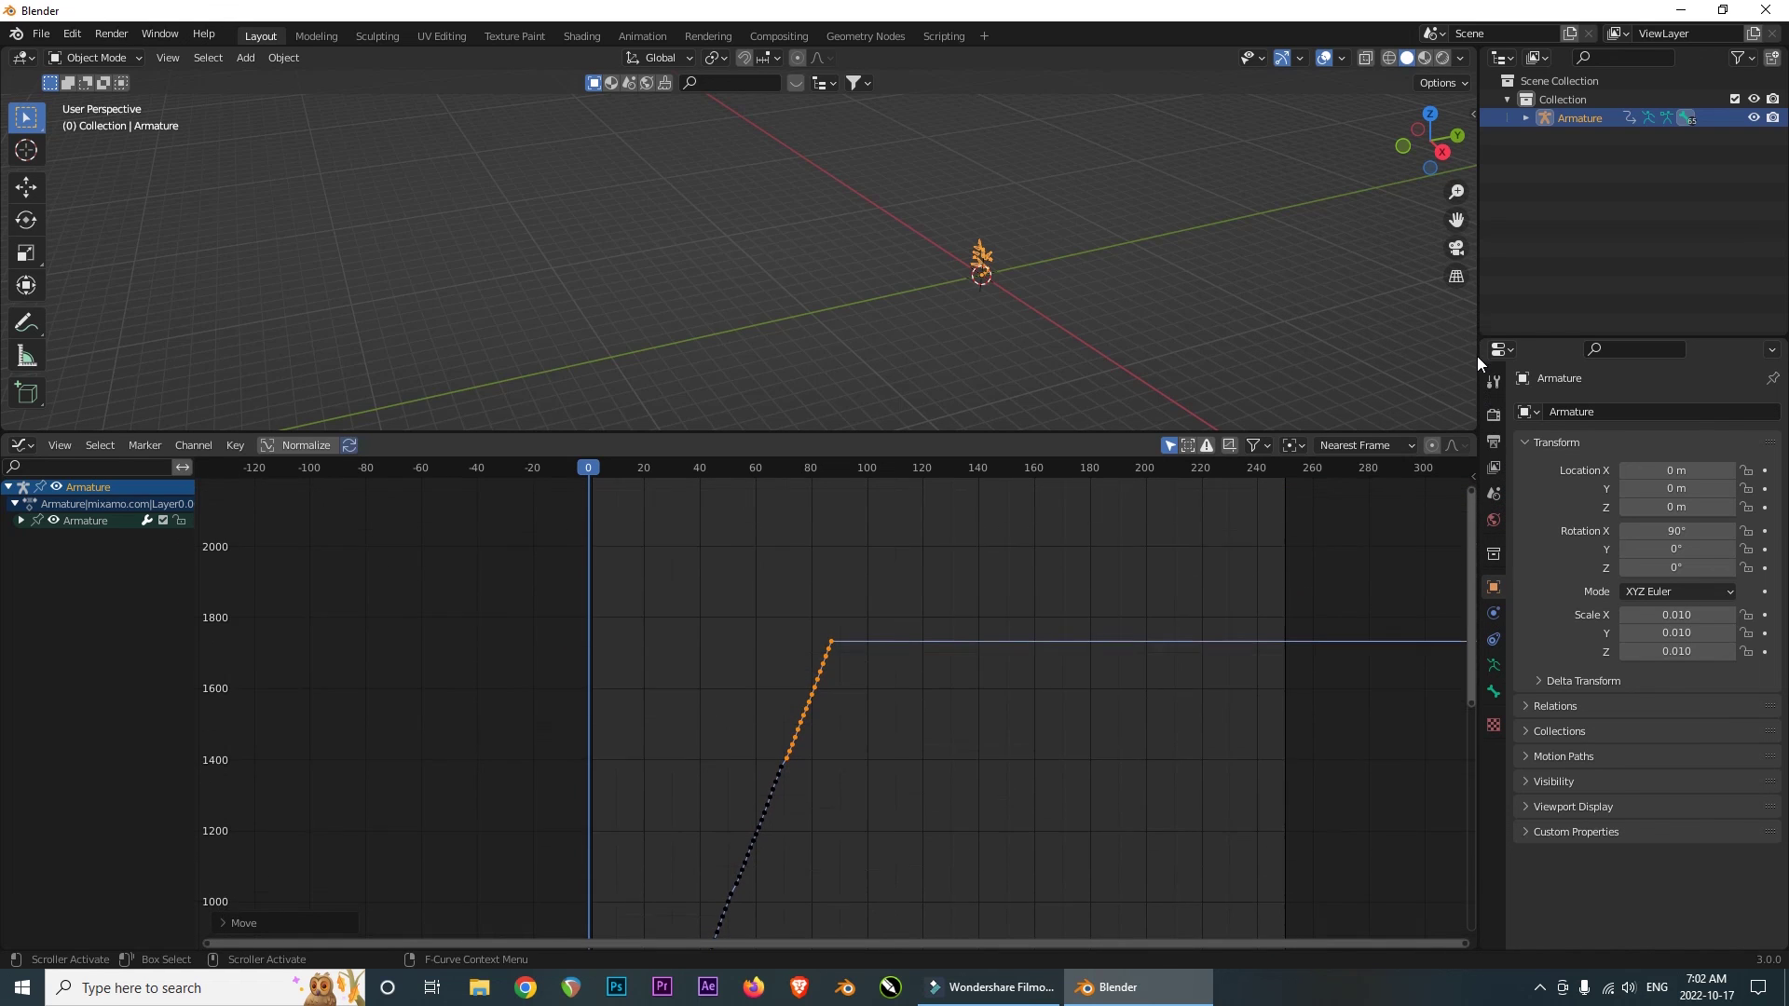
left_click(1069, 269)
key("space")
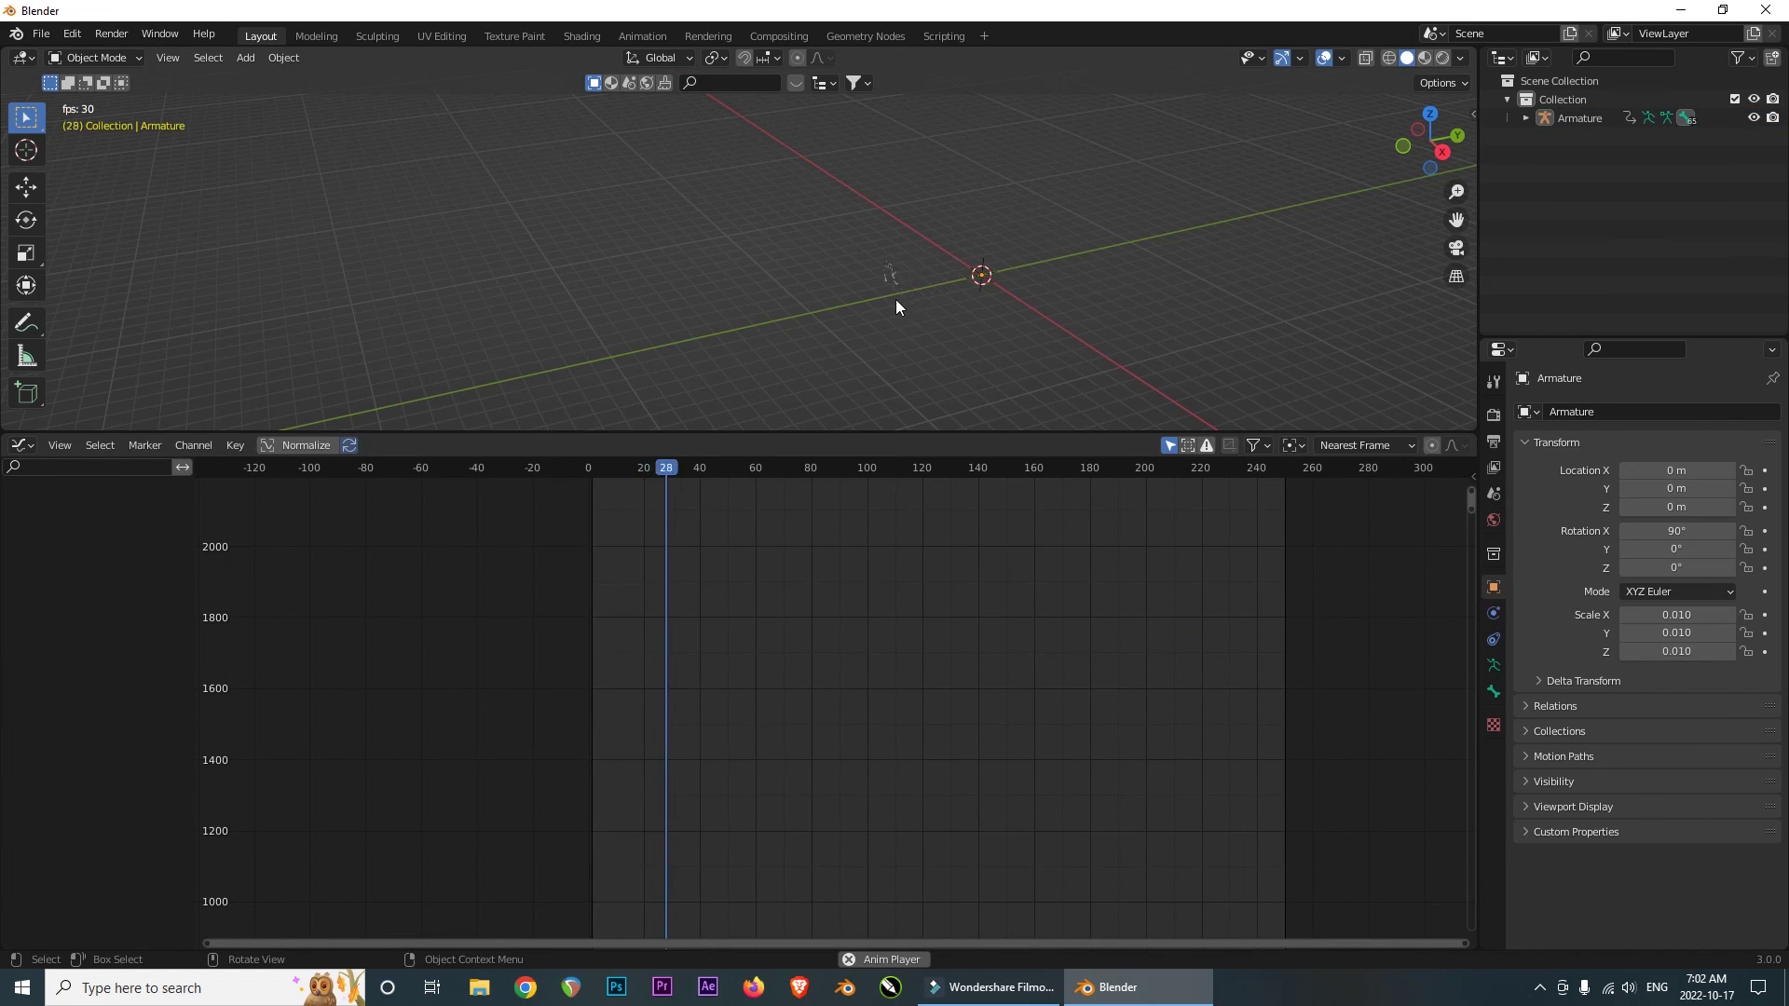
key("space")
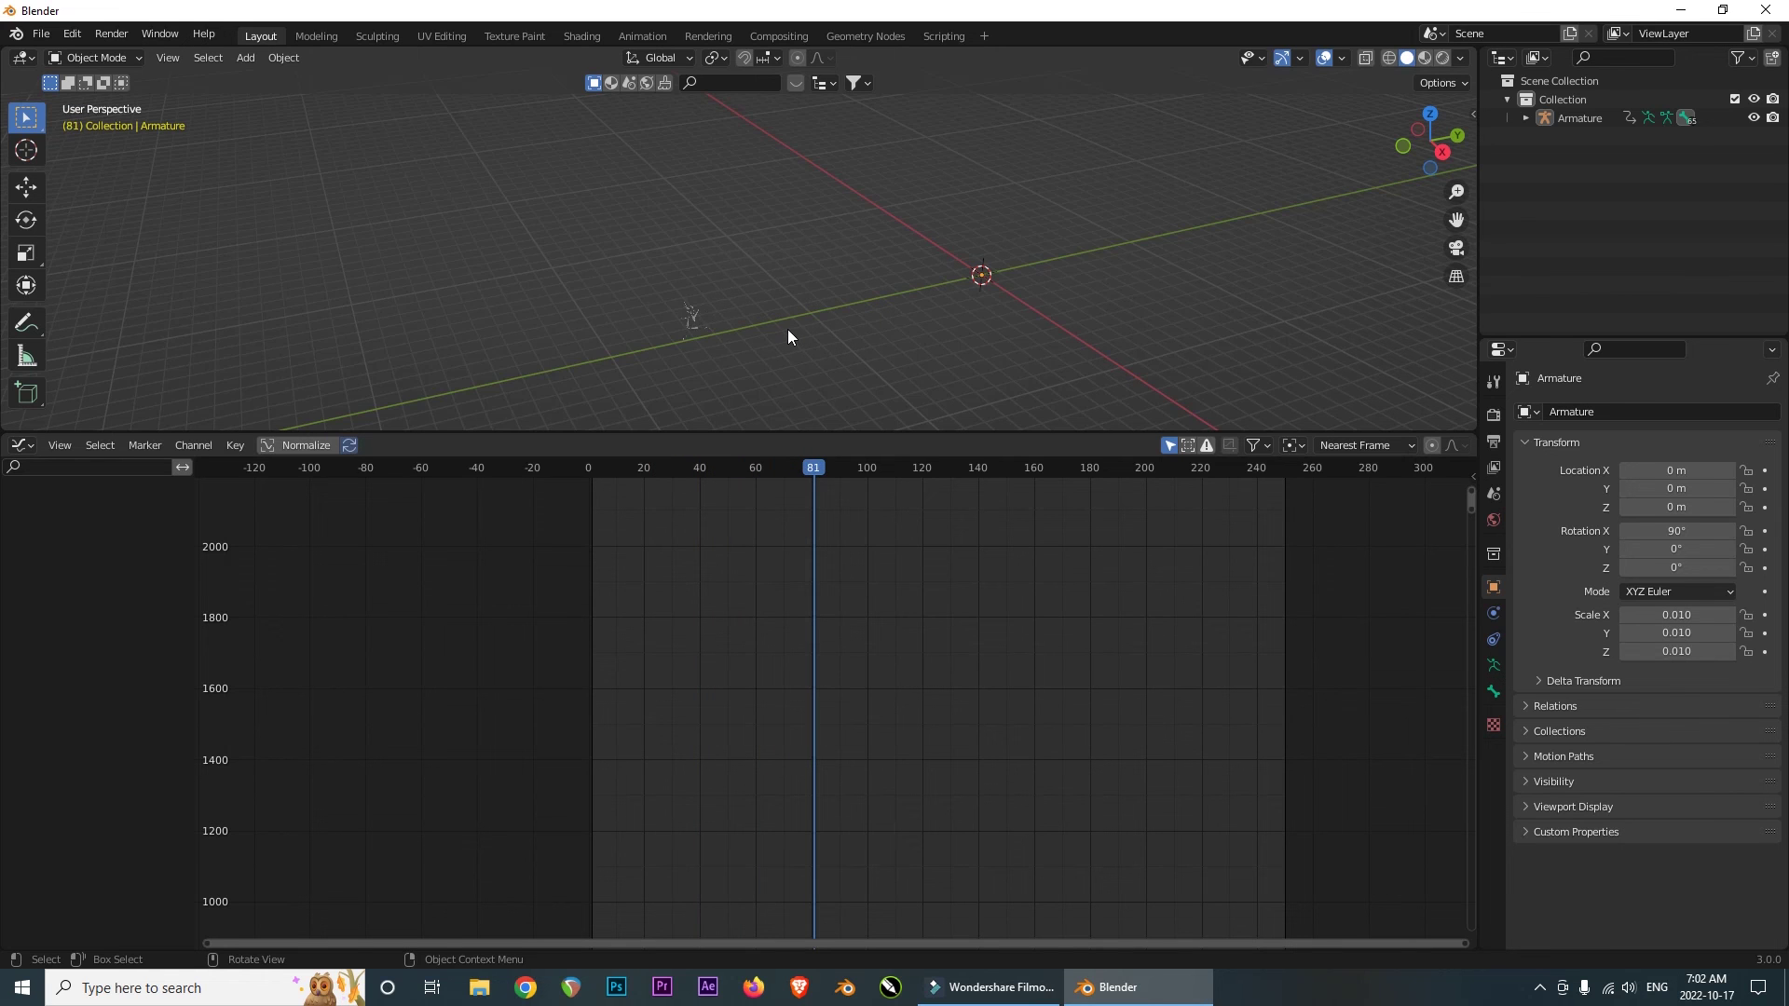
- View the running skeleton from a closer angle and play the run again
middle_click_drag(786, 328, 953, 282)
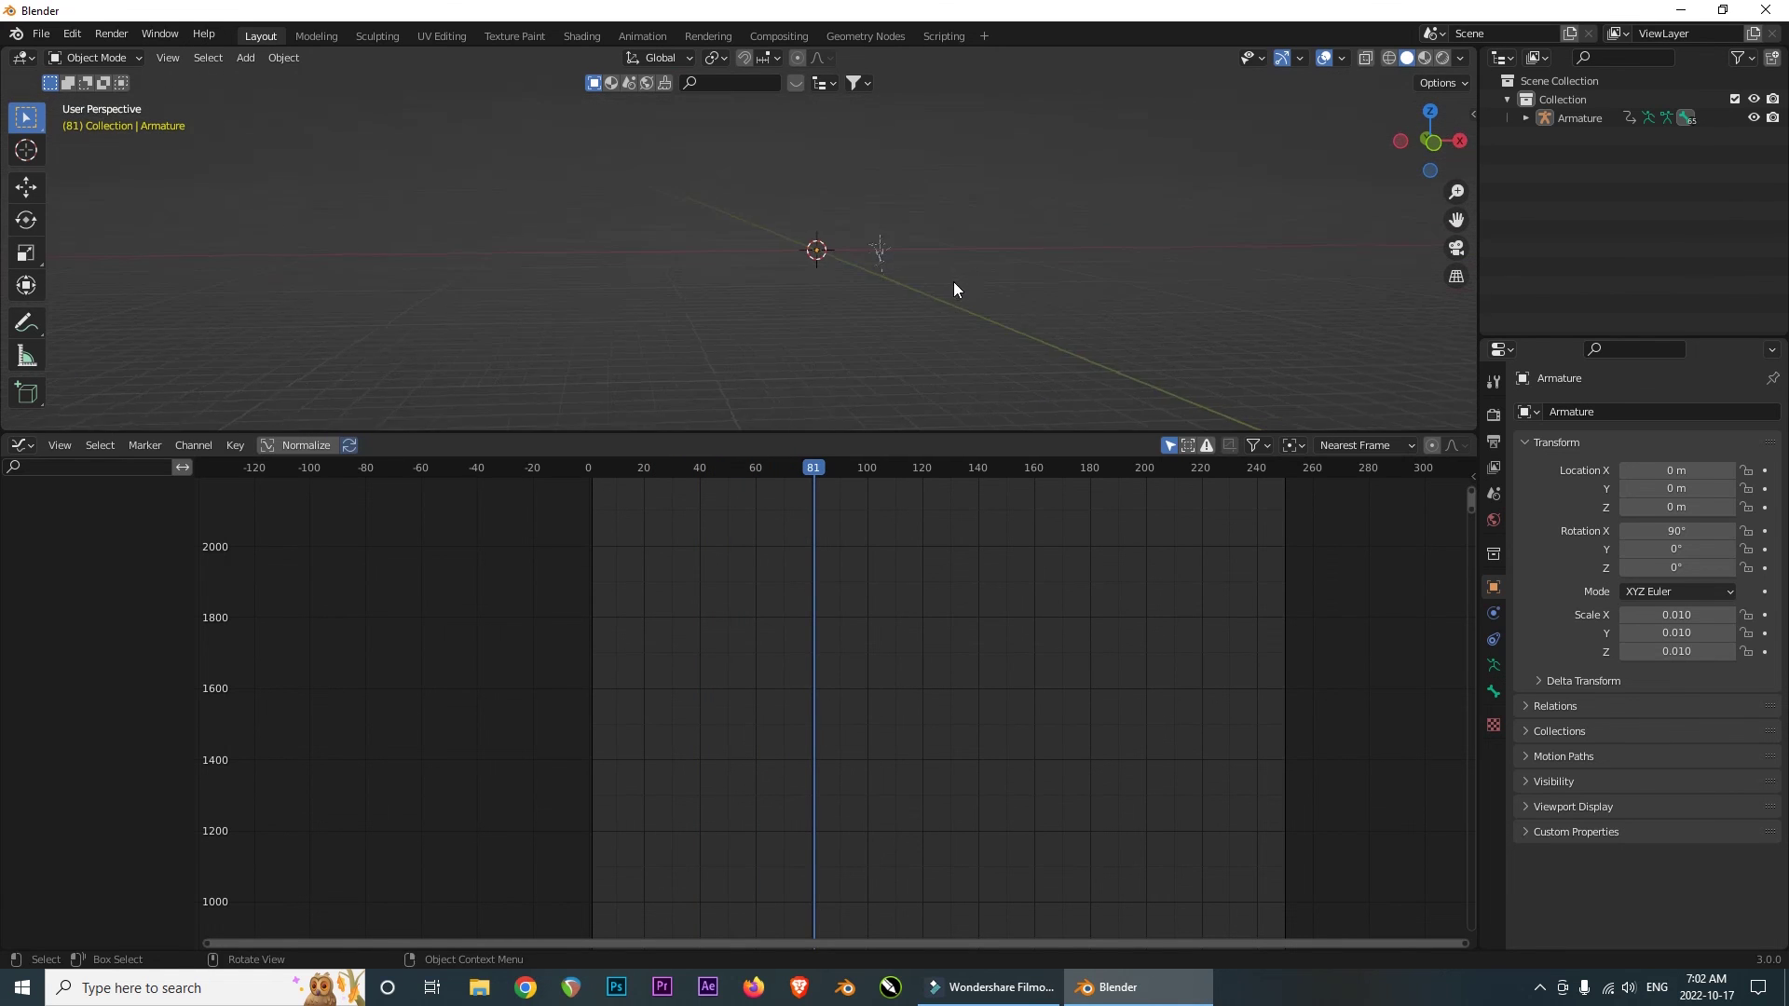
scroll(932, 281, "up", 3)
middle_click_drag(1090, 292, 951, 311)
scroll(945, 310, "up", 3)
key("space")
key("space")
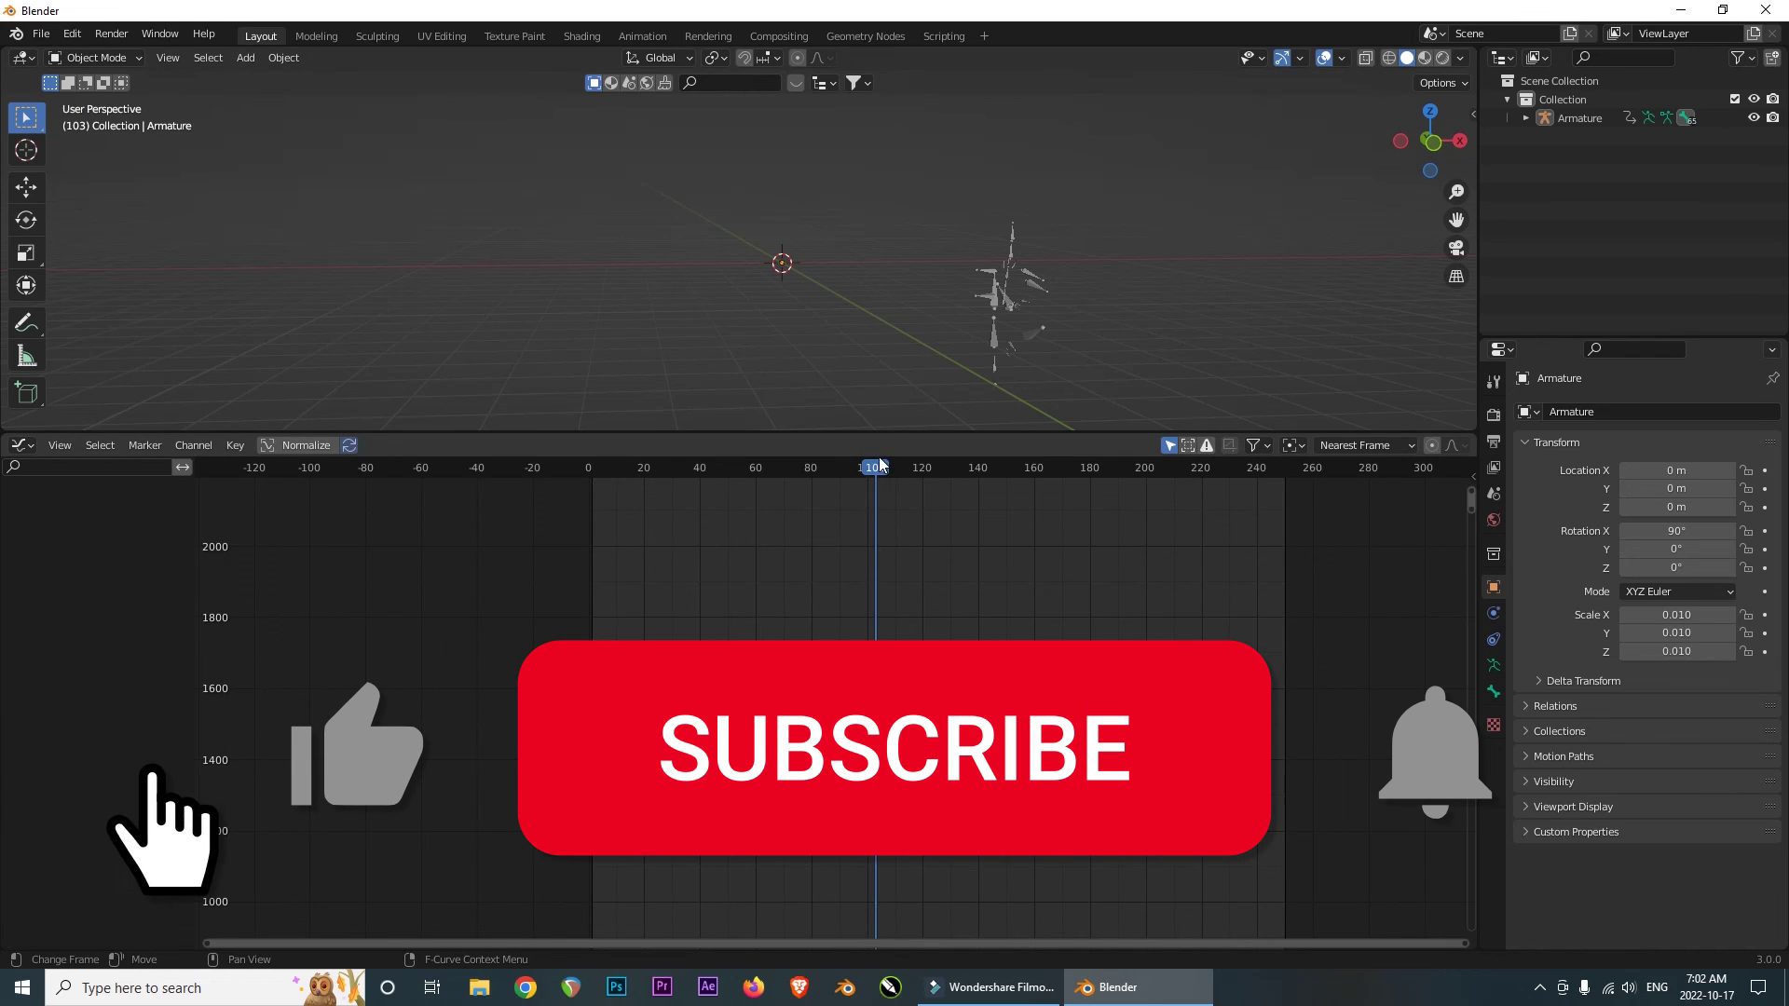